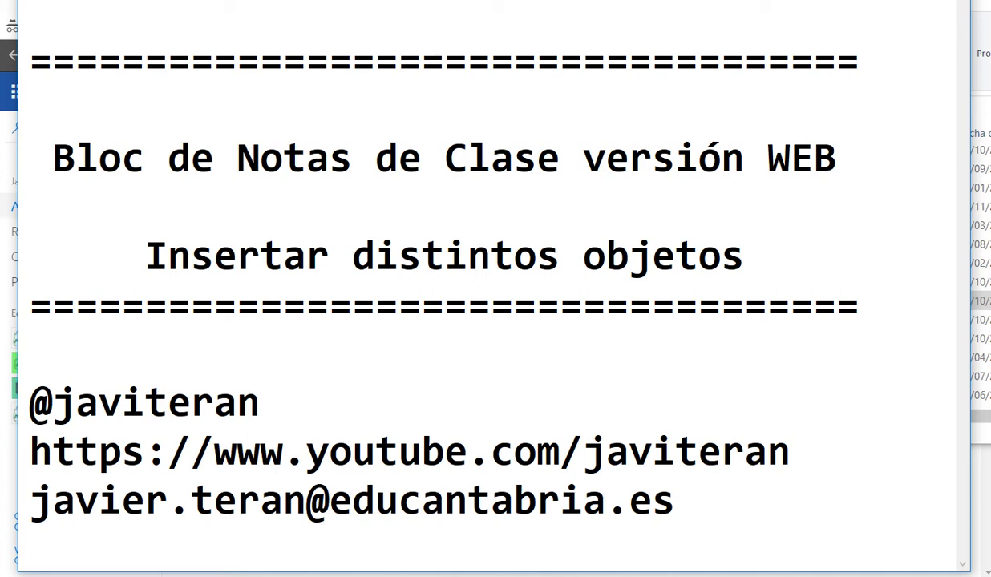
# Step: Close the Notepad notes and bring up the Chrome window's title-bar menu
pyautogui.rightClick(10, 18)
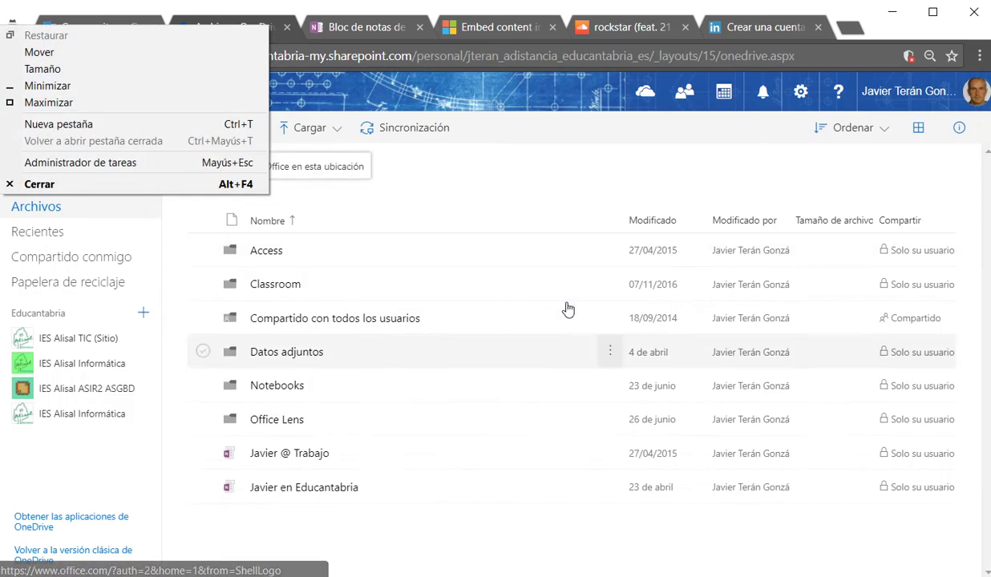
# Step: In Outlook, open the IES Alisal ASIR2 ASGBD group's Bloc de notas class notebook
pyautogui.click(69, 28)
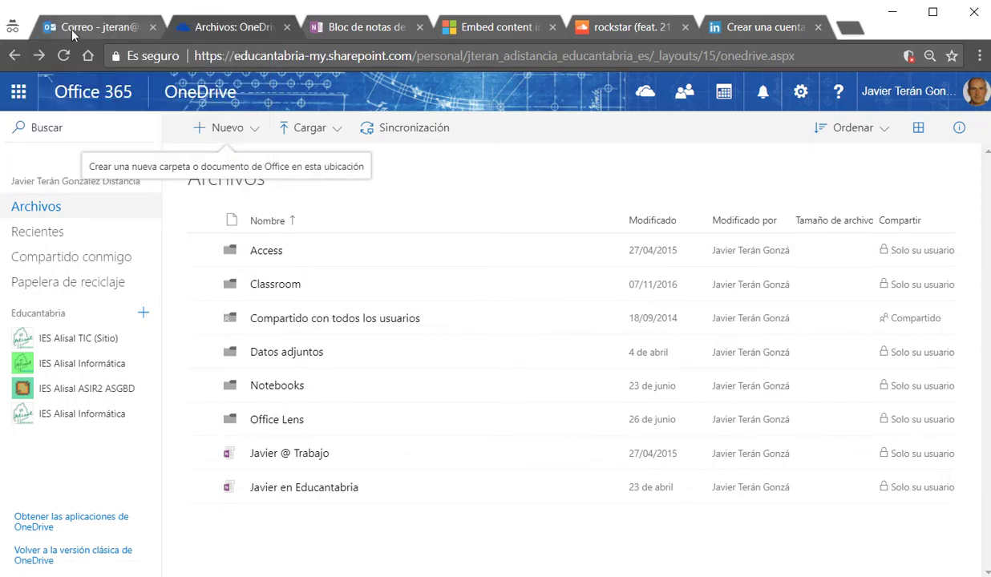
pyautogui.click(69, 28)
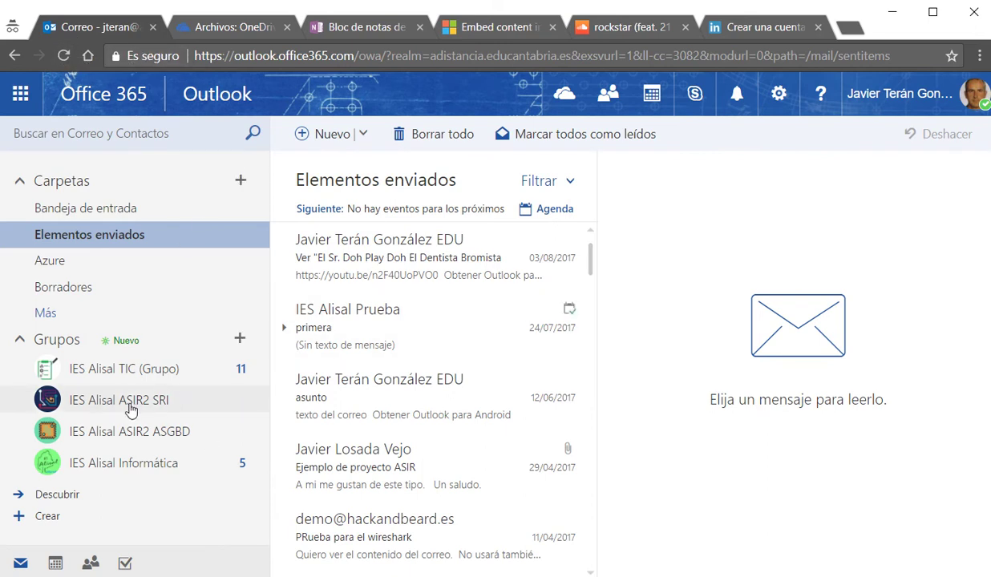
pyautogui.click(133, 440)
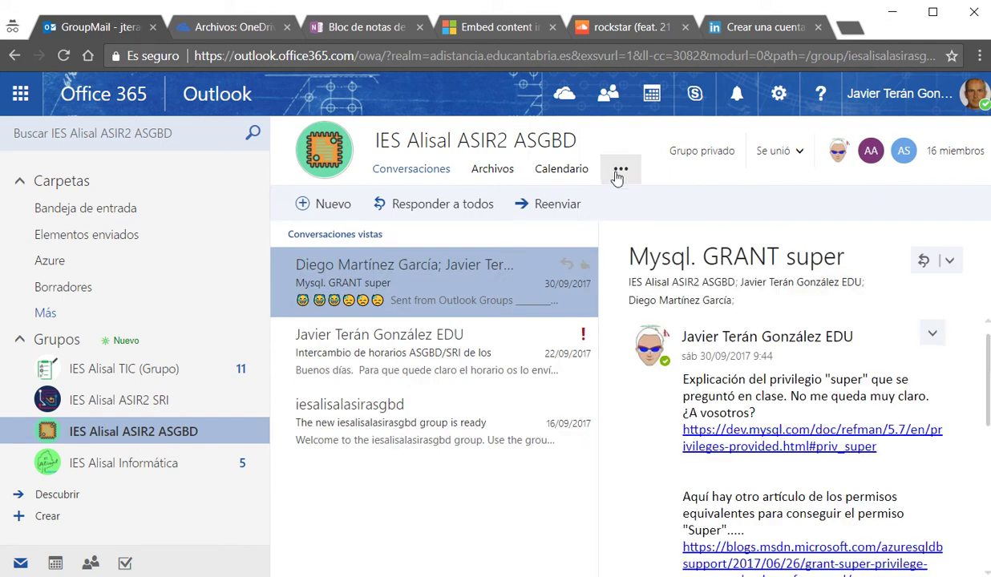
pyautogui.click(621, 170)
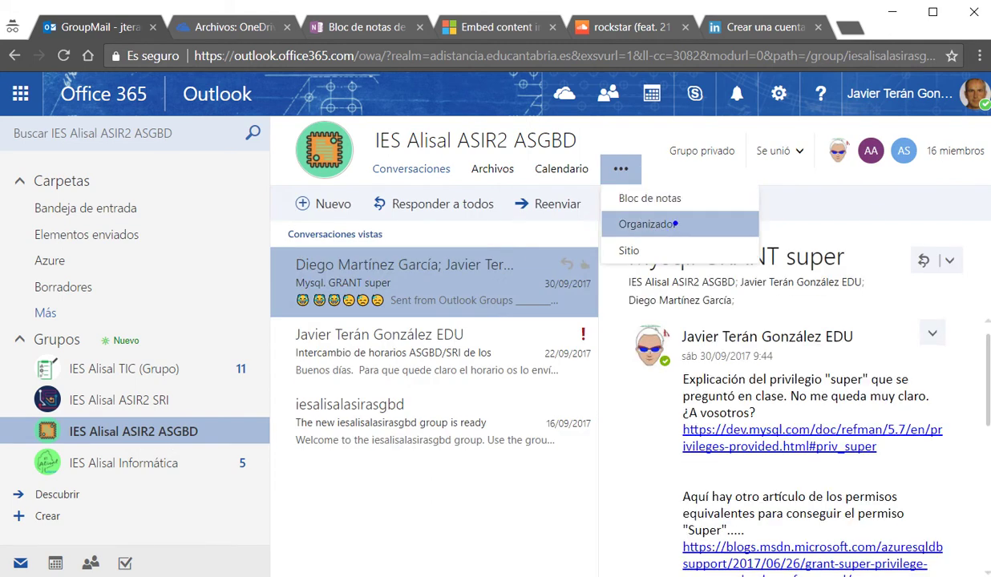
pyautogui.moveTo(643, 169); pyautogui.dragTo(635, 168)
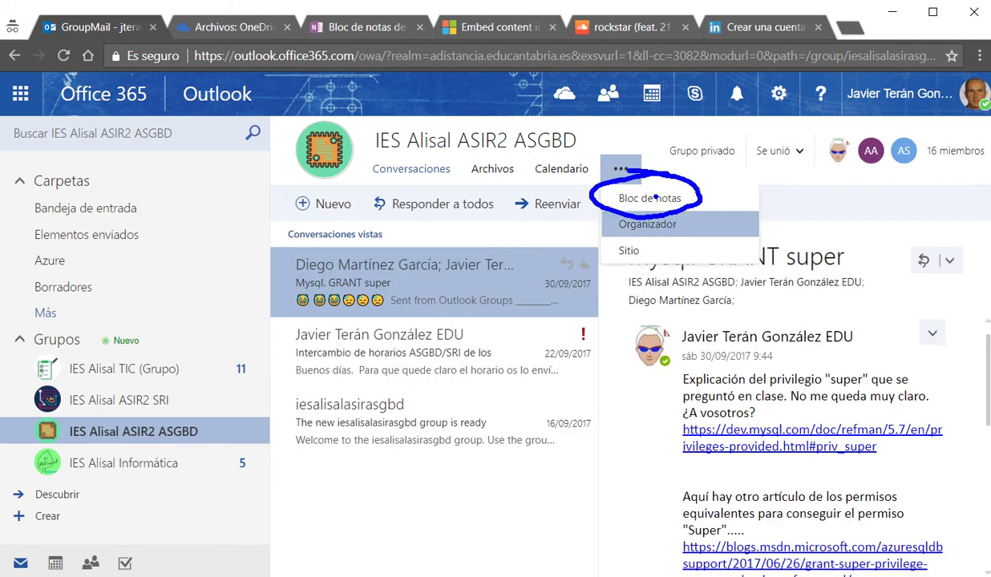
pyautogui.click(639, 201)
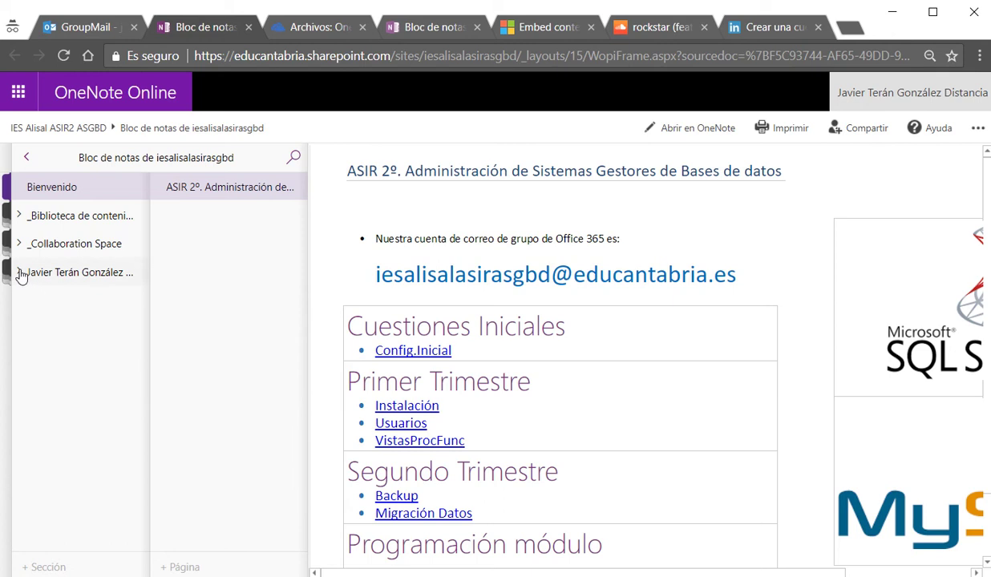
# Step: Expand the personal section group and open the Insertar Archivos section
pyautogui.click(20, 273)
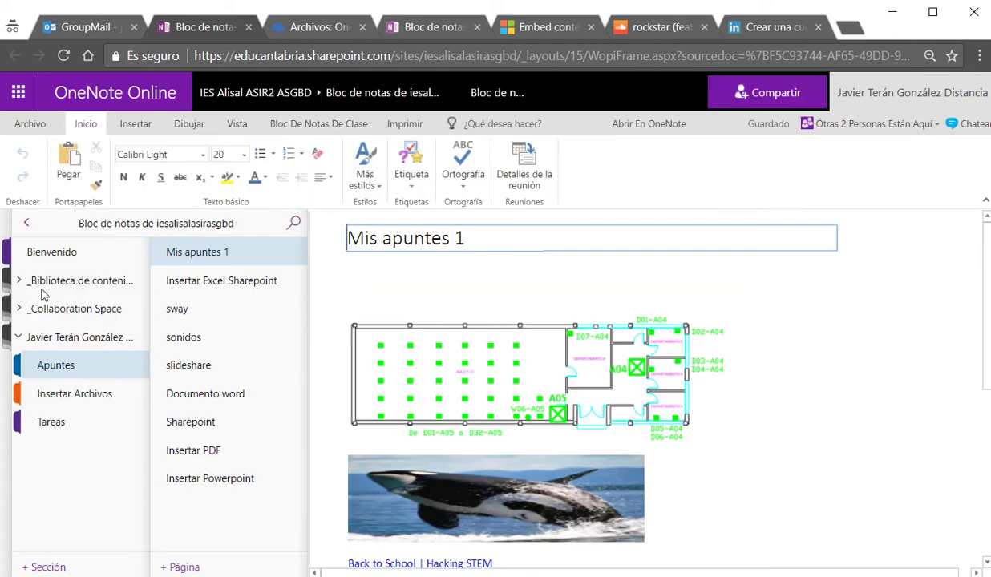
pyautogui.click(67, 398)
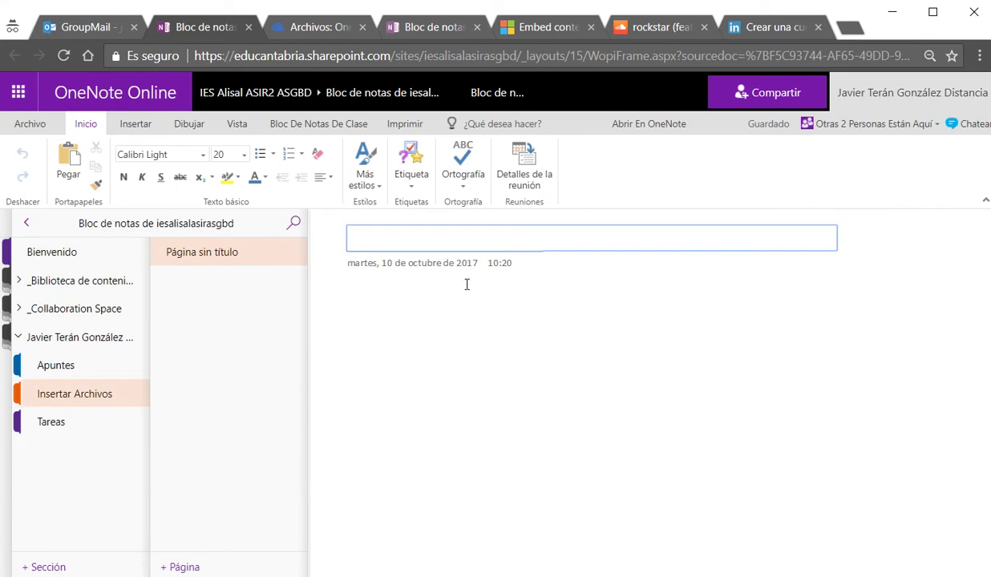
pyautogui.click(135, 125)
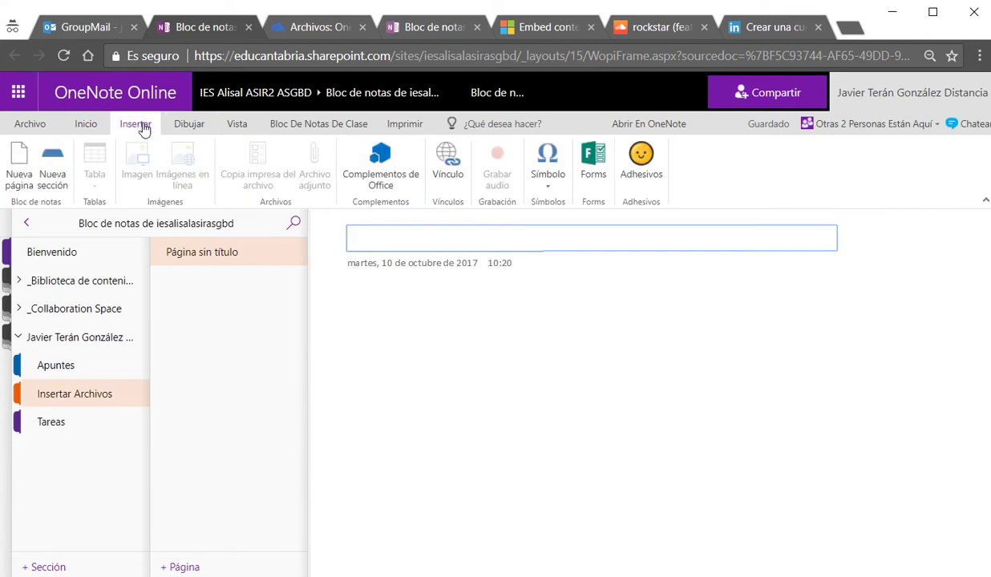
# Step: Title the new page 'Imagen' and give the title the Título 1 style
pyautogui.click(344, 280)
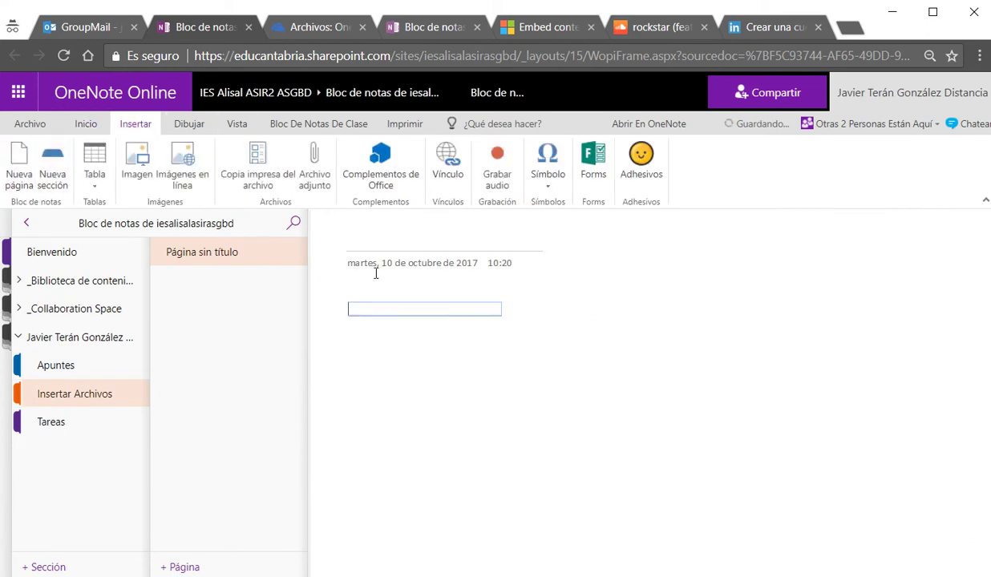
pyautogui.click(374, 231)
pyautogui.write('Ima')
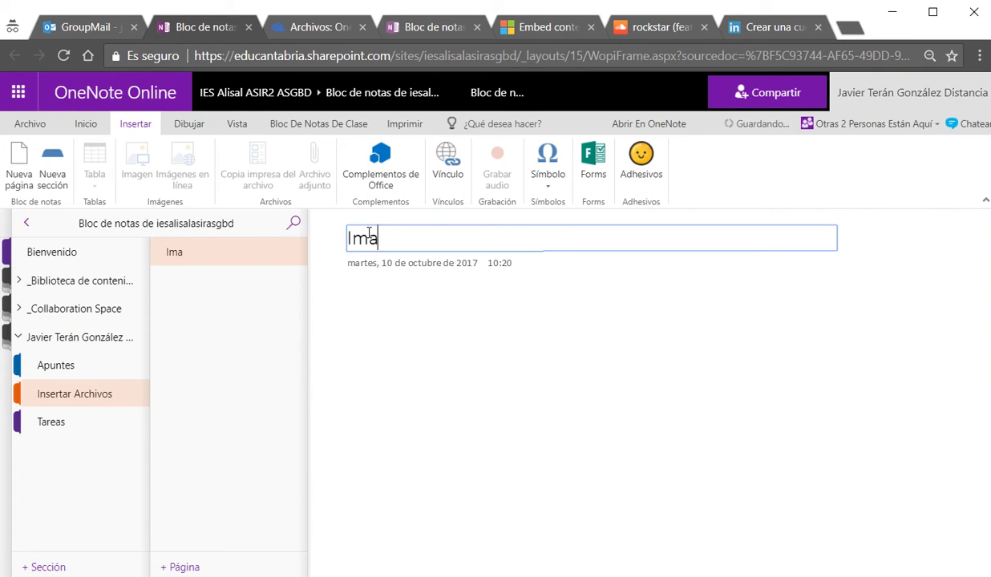
pyautogui.write('gen')
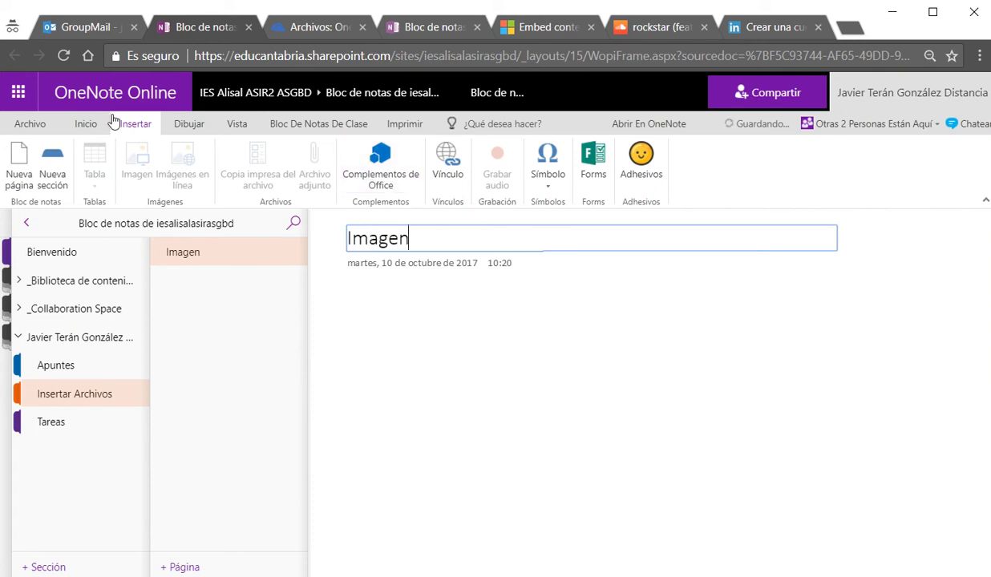
pyautogui.click(91, 125)
pyautogui.click(364, 168)
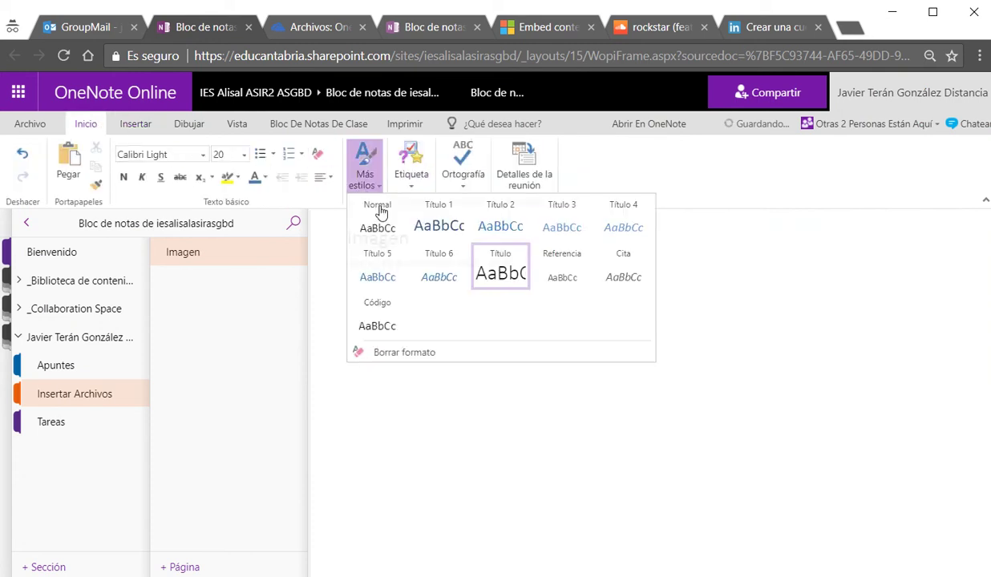
pyautogui.click(439, 225)
pyautogui.press('Return')
pyautogui.click(136, 123)
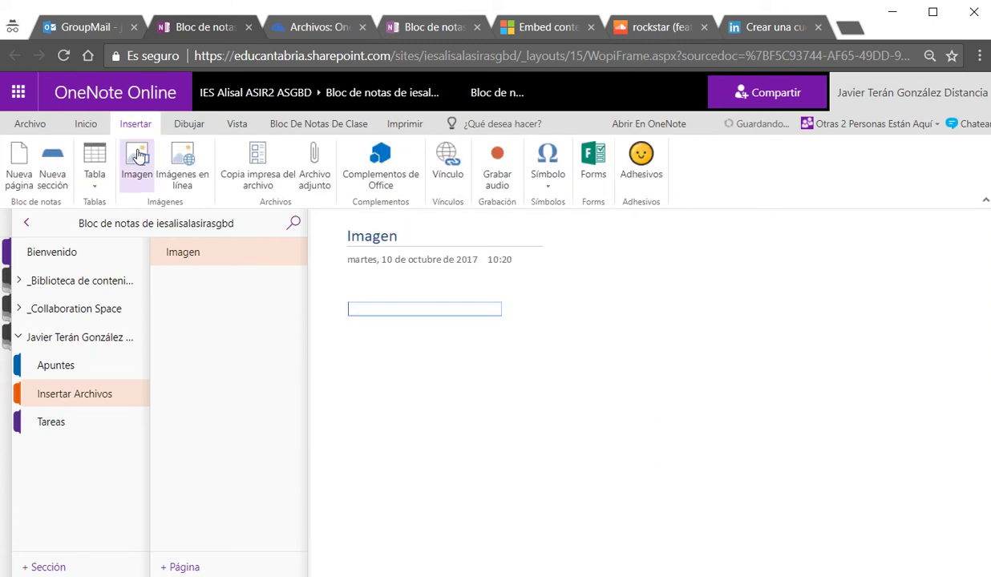
# Step: Insert TIC.png from C:\Educación\Mantenimiento\Planos onto the Imagen page
pyautogui.click(137, 164)
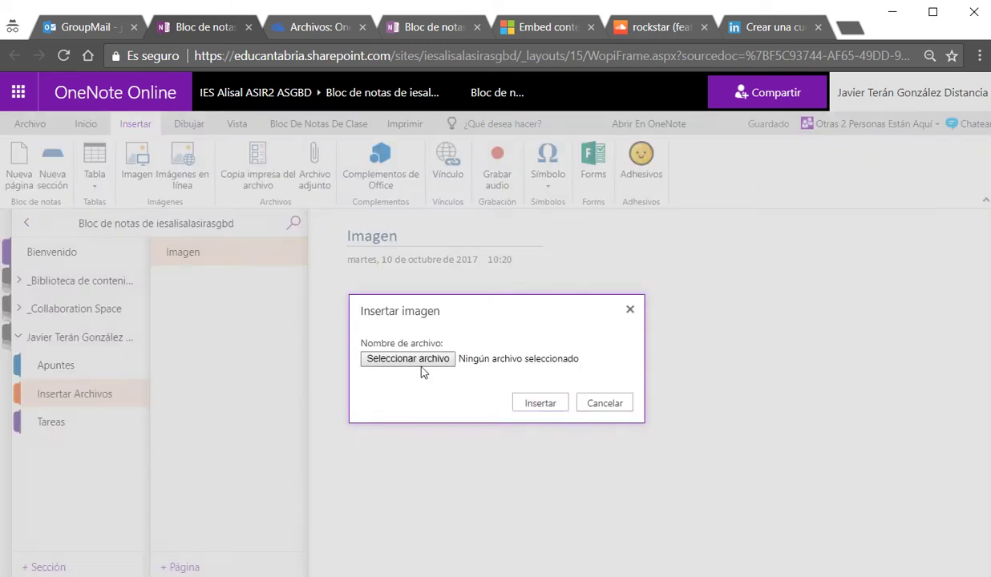
pyautogui.click(406, 358)
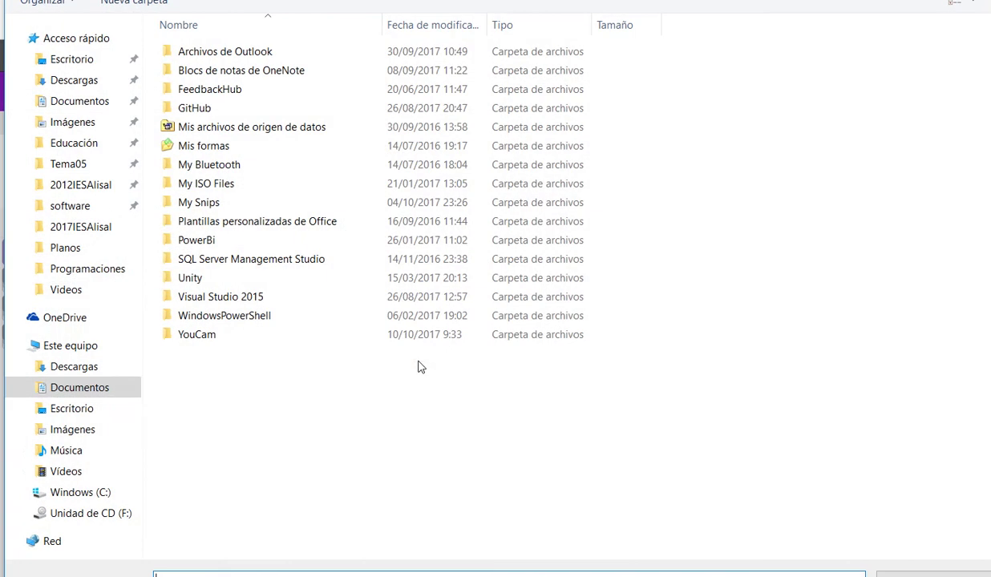
pyautogui.click(100, 491)
pyautogui.doubleClick(193, 109)
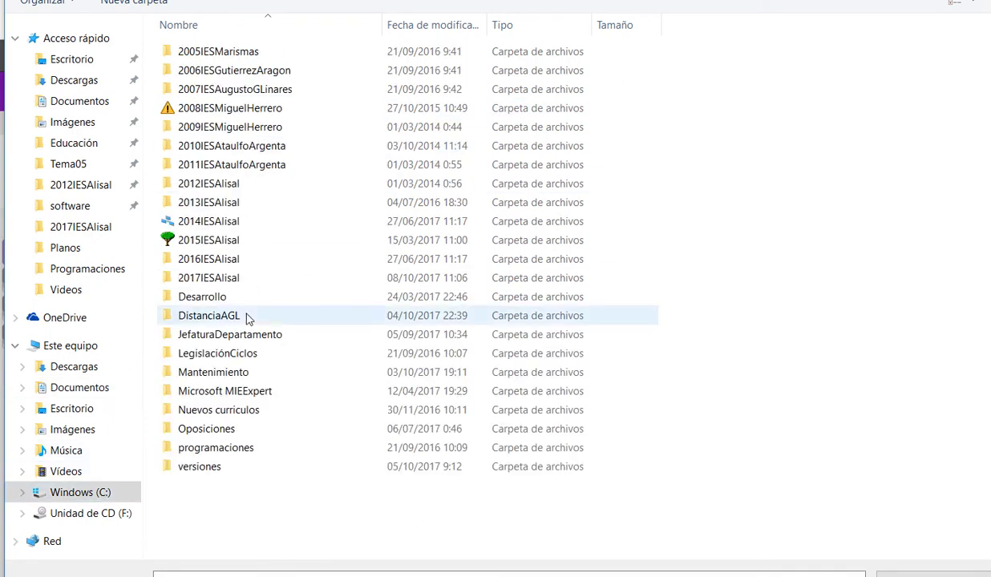
pyautogui.doubleClick(215, 368)
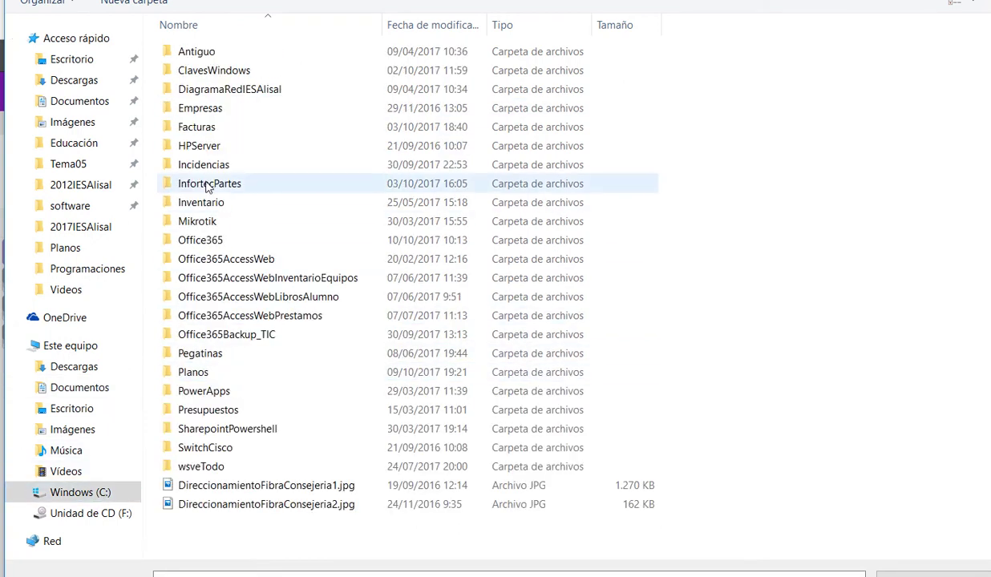
pyautogui.doubleClick(197, 372)
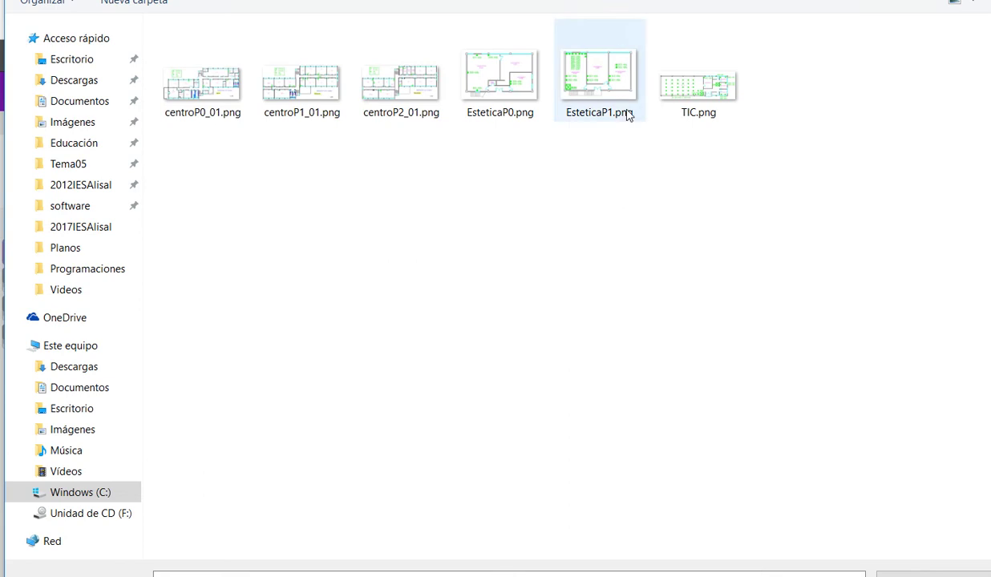
pyautogui.doubleClick(698, 83)
pyautogui.click(529, 390)
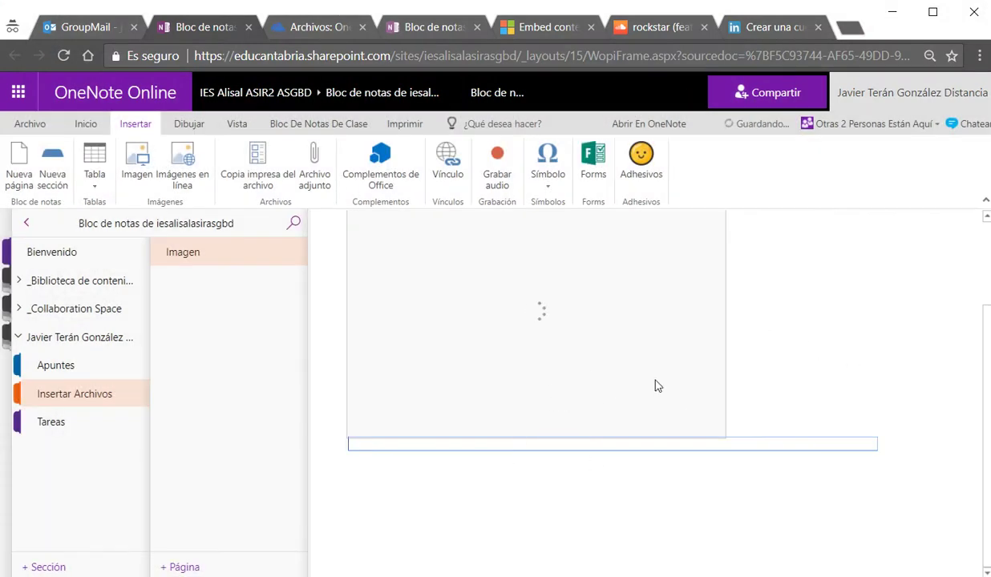
# Step: Search online images for 'animales' and insert the Creative Commons horse photo
pyautogui.click(178, 156)
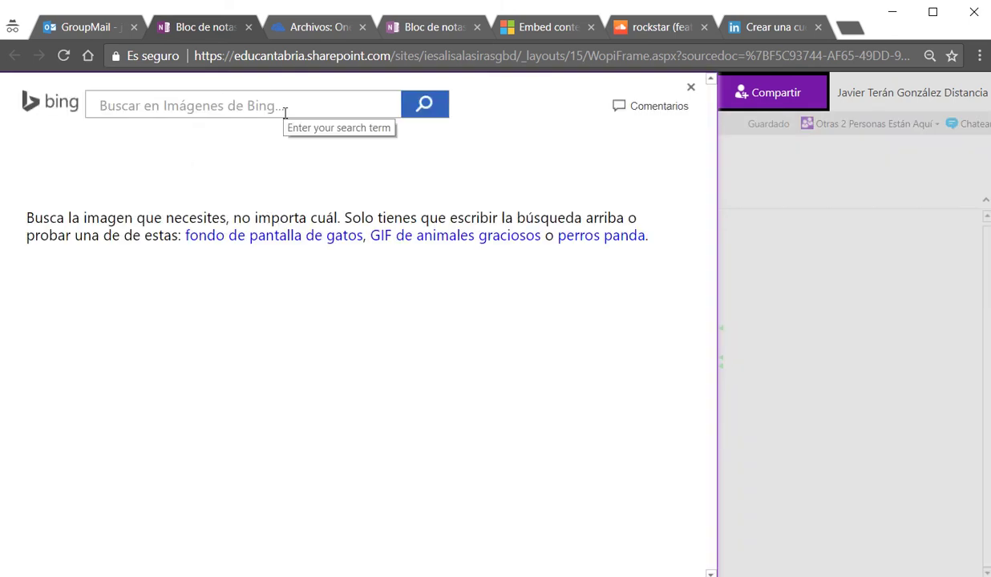
pyautogui.write('animales')
pyautogui.press('Return')
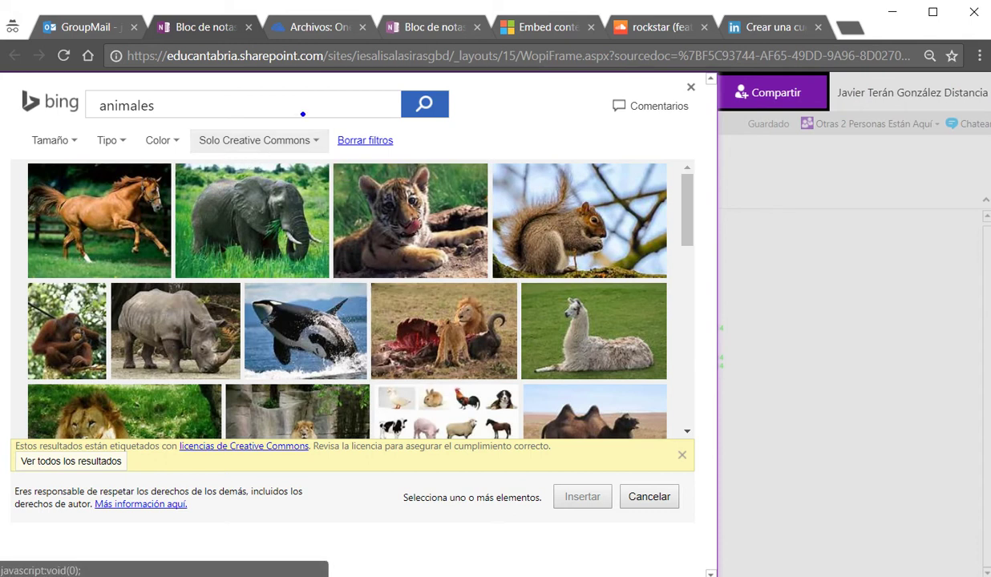
pyautogui.moveTo(290, 110); pyautogui.dragTo(298, 109)
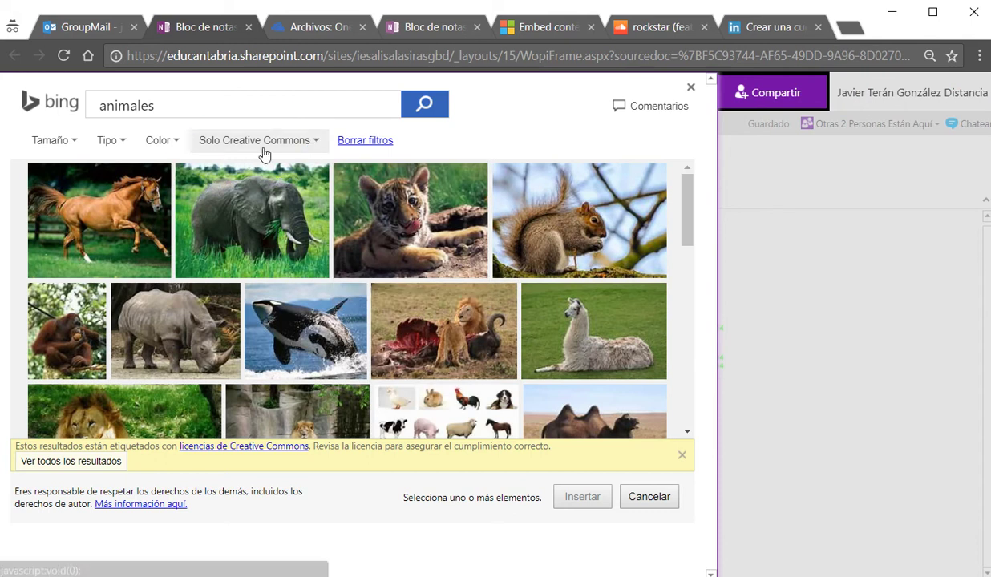
pyautogui.moveTo(367, 170)
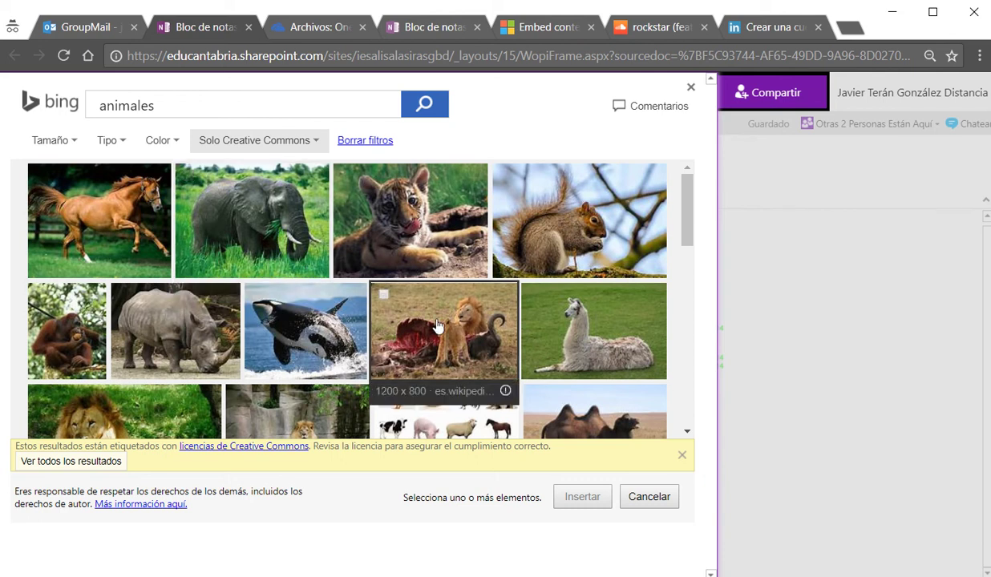
pyautogui.click(282, 235)
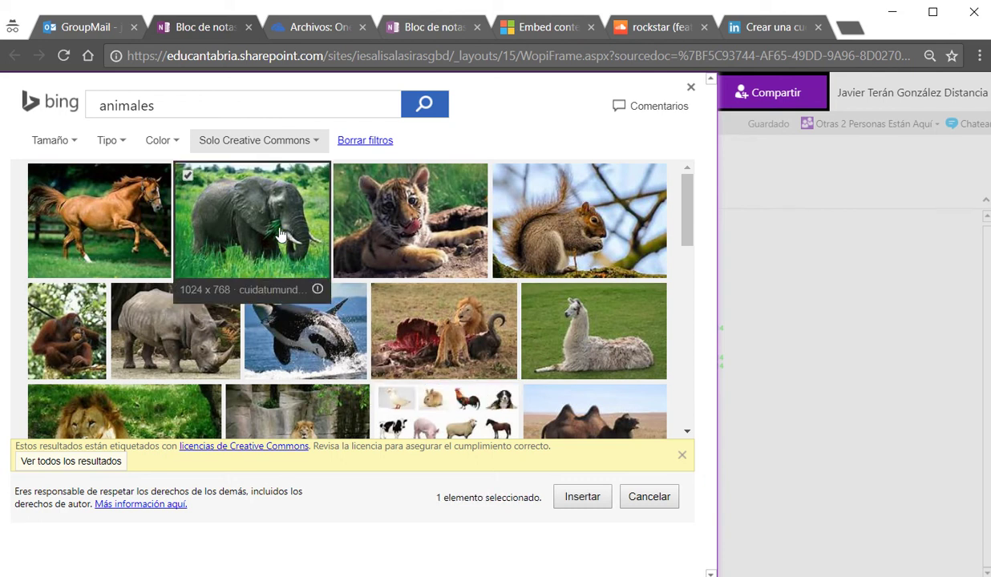
pyautogui.click(96, 216)
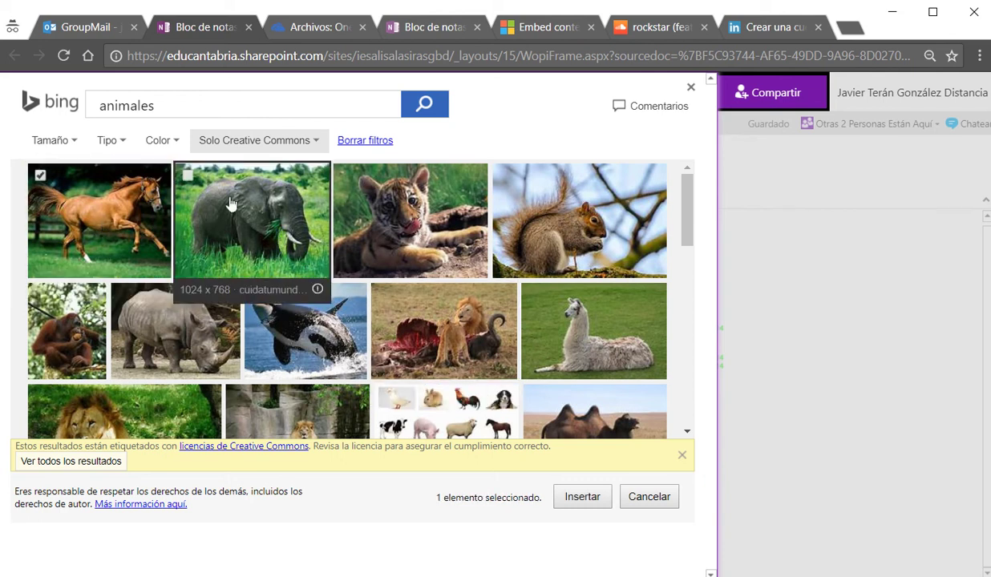
pyautogui.click(599, 501)
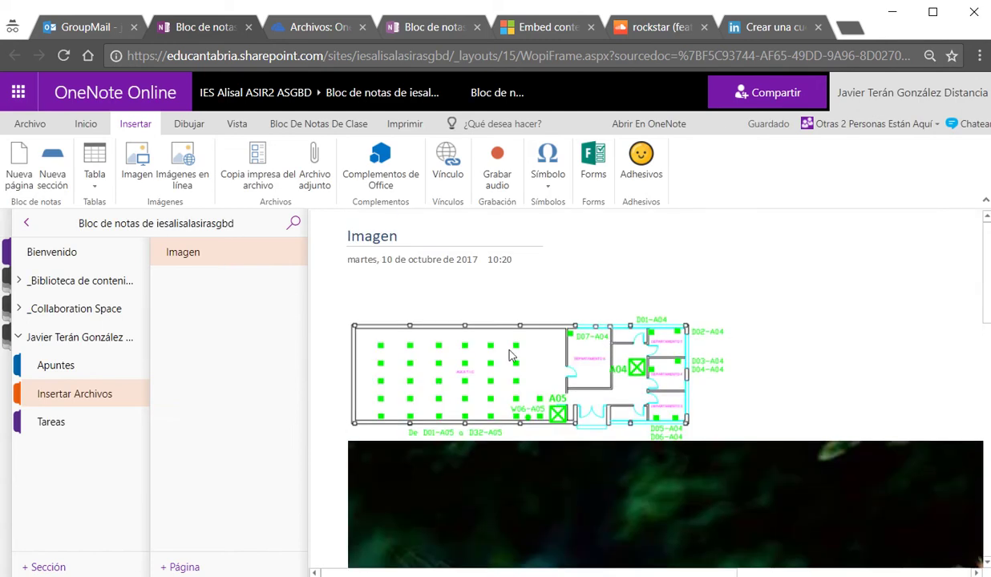
# Step: Lock the horse photo's aspect ratio, set its height to 4 cm, and add a new page
pyautogui.scroll(-3, 555, 360)
pyautogui.click(565, 308)
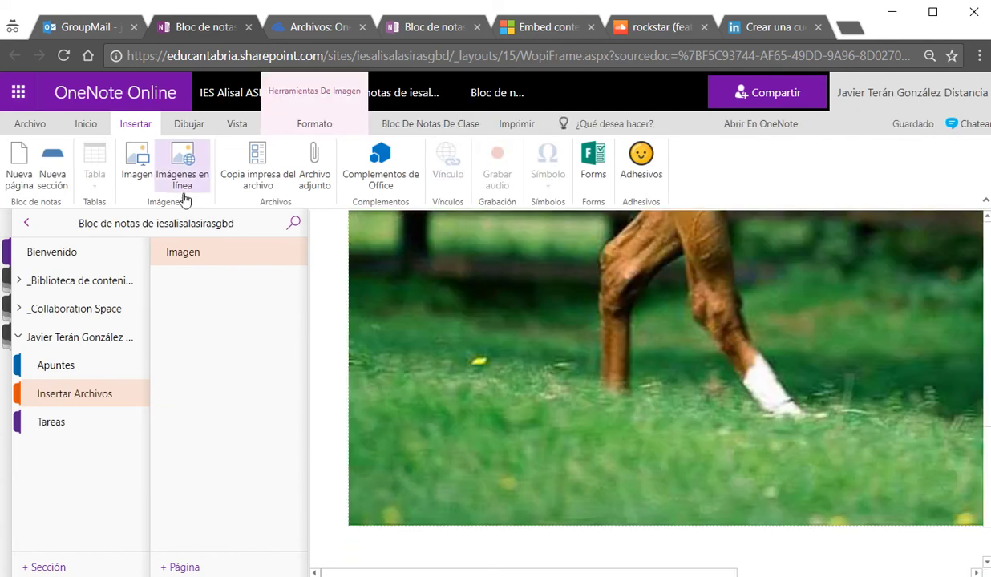
pyautogui.click(305, 123)
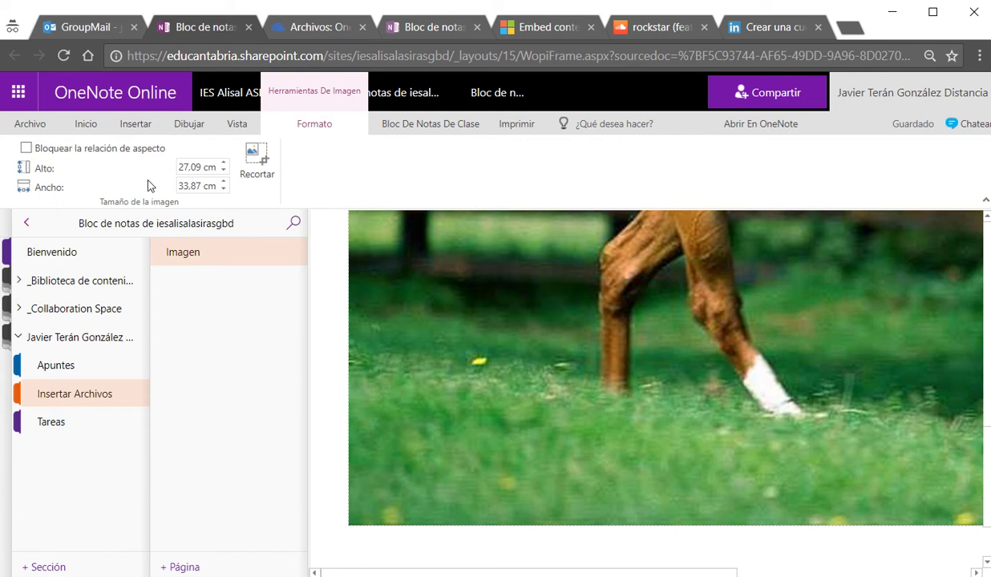
pyautogui.click(26, 148)
pyautogui.click(223, 170)
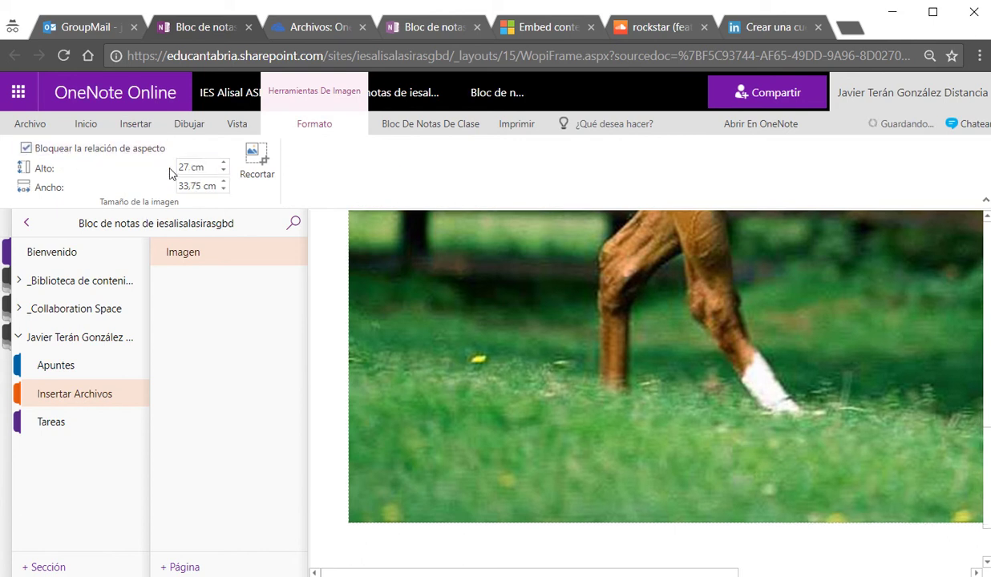
pyautogui.click(197, 167)
pyautogui.write('4')
pyautogui.press('Tab')
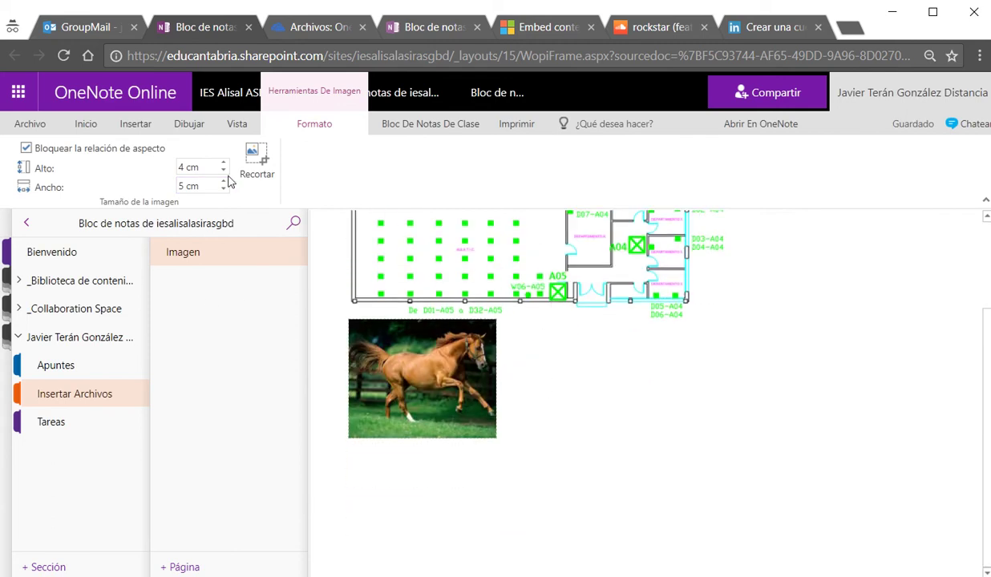
pyautogui.rightClick(199, 368)
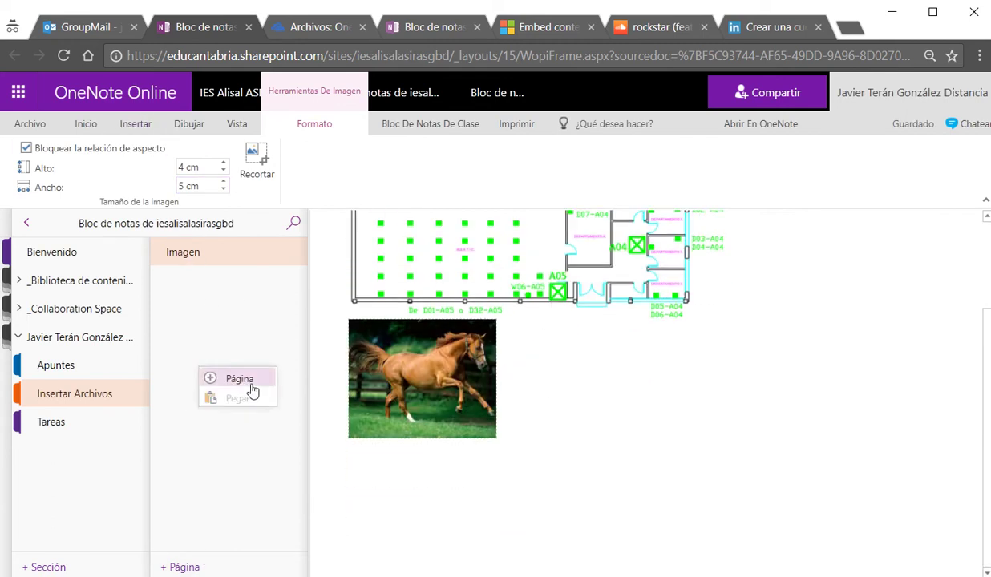
pyautogui.click(251, 389)
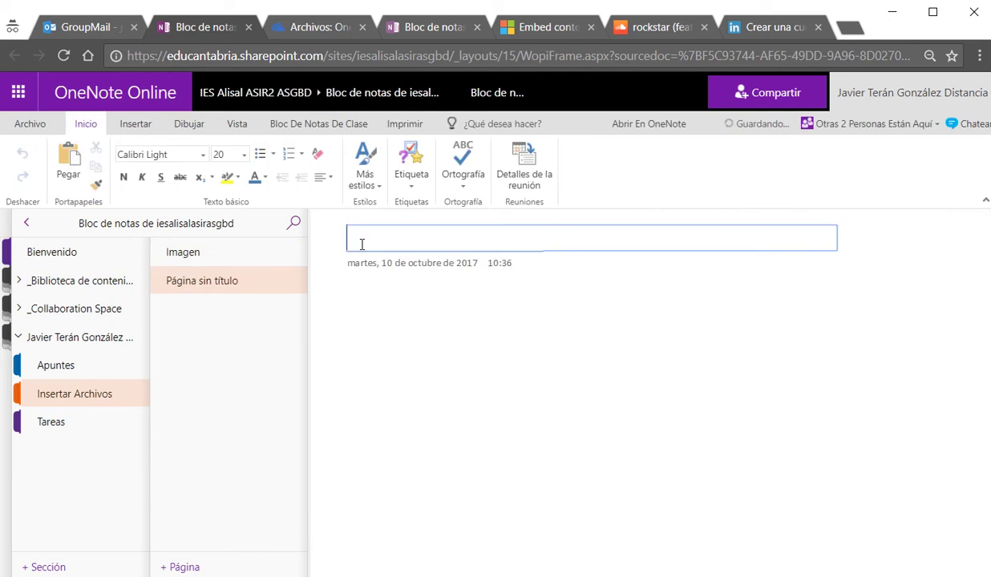
# Step: Open the Embed content in OneNote article and highlight Geogebra and Power BI
pyautogui.click(519, 32)
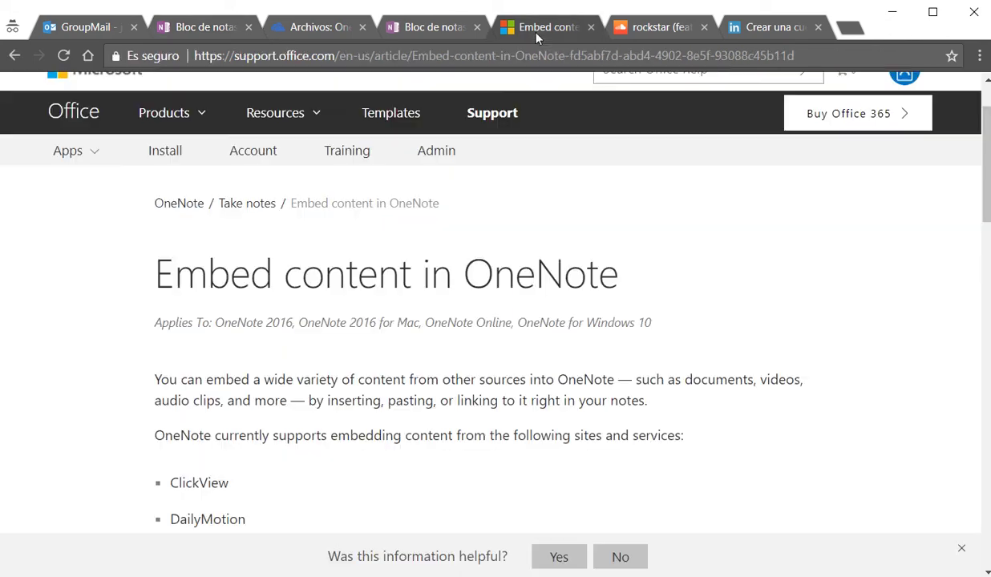
pyautogui.scroll(-2, 305, 286)
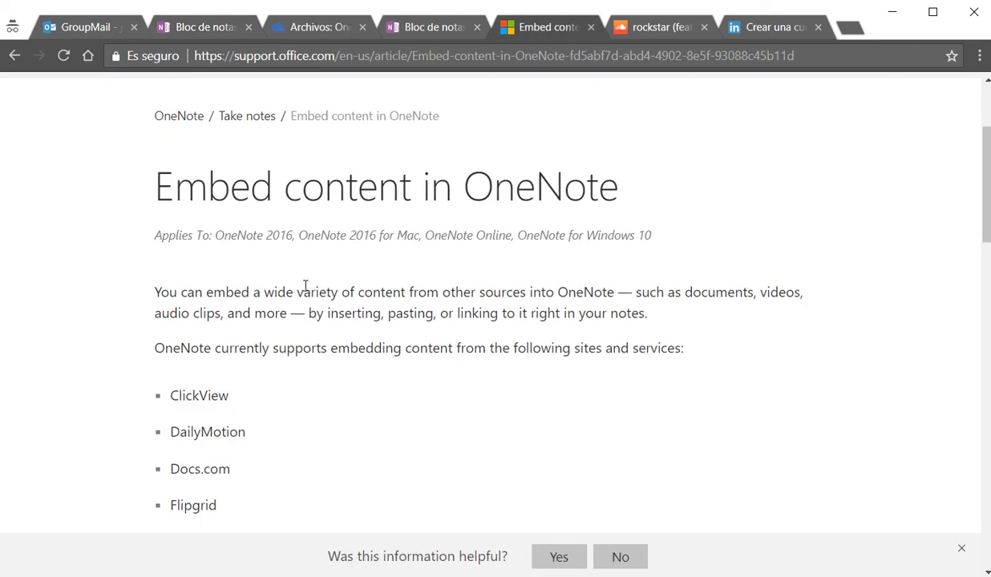
pyautogui.scroll(2, 259, 197)
pyautogui.scroll(-2, 337, 314)
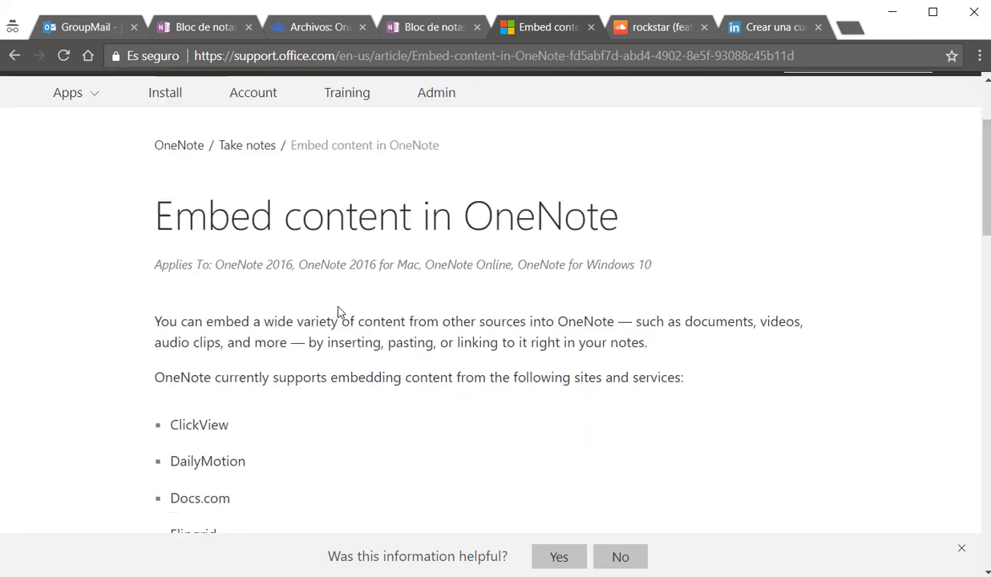
pyautogui.scroll(-6, 337, 311)
pyautogui.scroll(2, 243, 251)
pyautogui.scroll(-2, 236, 246)
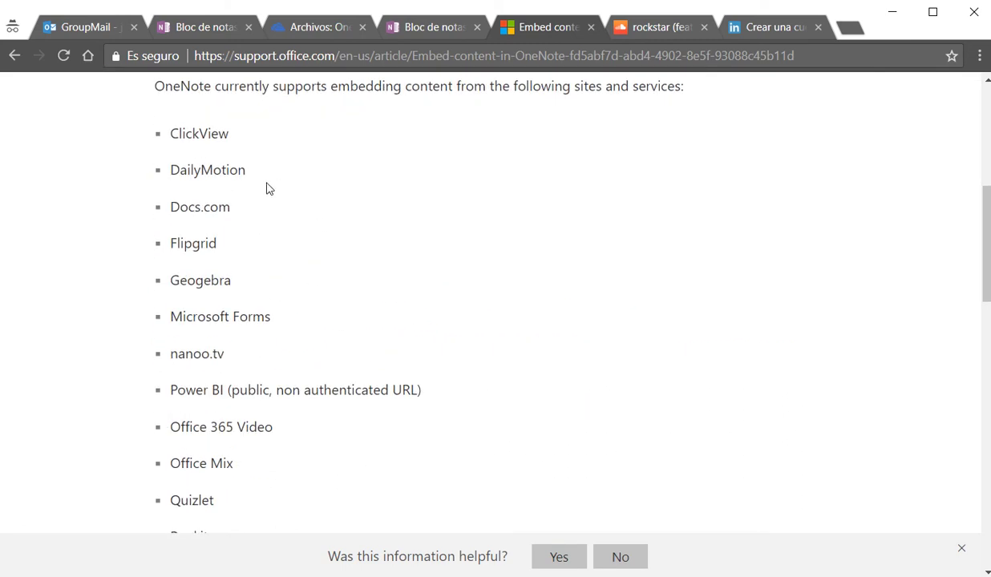
pyautogui.moveTo(176, 279); pyautogui.dragTo(285, 295)
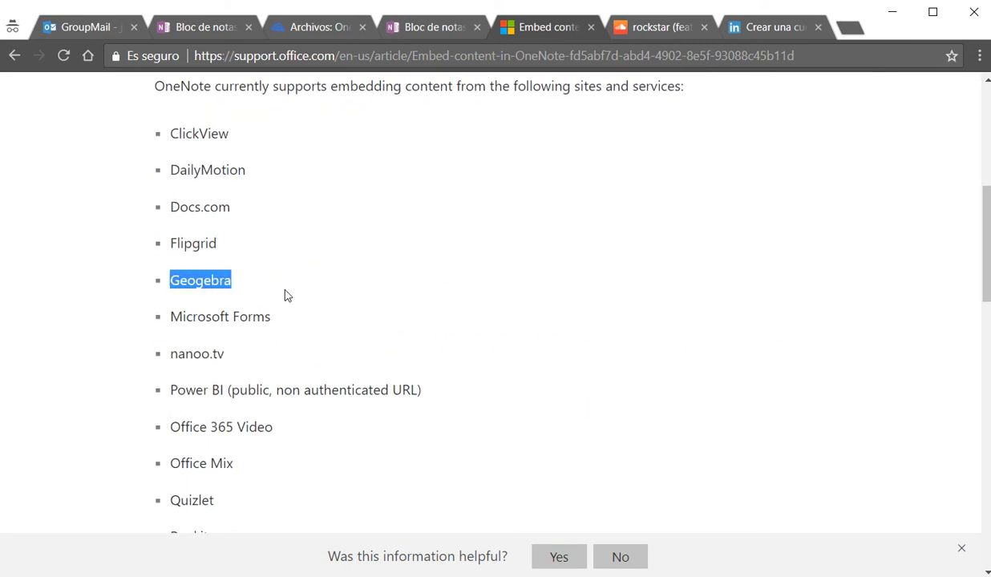
pyautogui.moveTo(195, 316); pyautogui.dragTo(251, 316)
pyautogui.scroll(-4, 249, 321)
pyautogui.moveTo(176, 215); pyautogui.dragTo(267, 210)
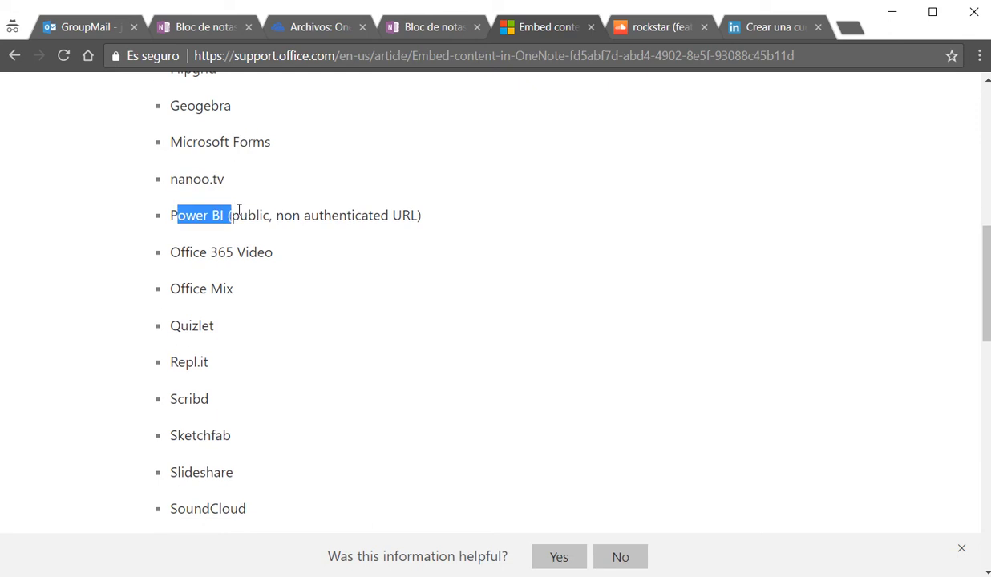
pyautogui.click(282, 254)
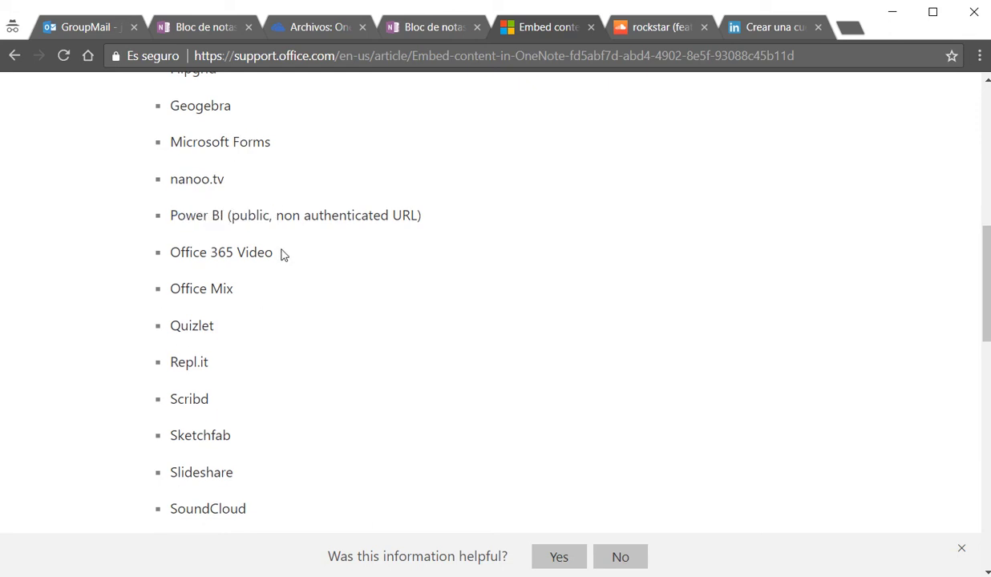
# Step: Highlight Slideshare, SoundCloud and YouTube further down the supported-sites list
pyautogui.scroll(-4, 221, 366)
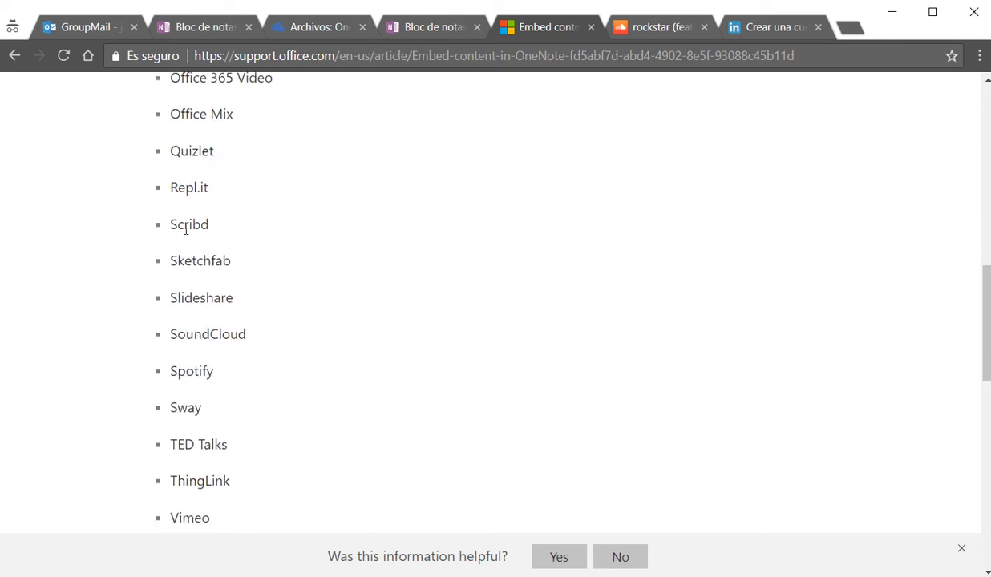
pyautogui.moveTo(169, 303); pyautogui.dragTo(234, 304)
pyautogui.moveTo(170, 334); pyautogui.dragTo(246, 334)
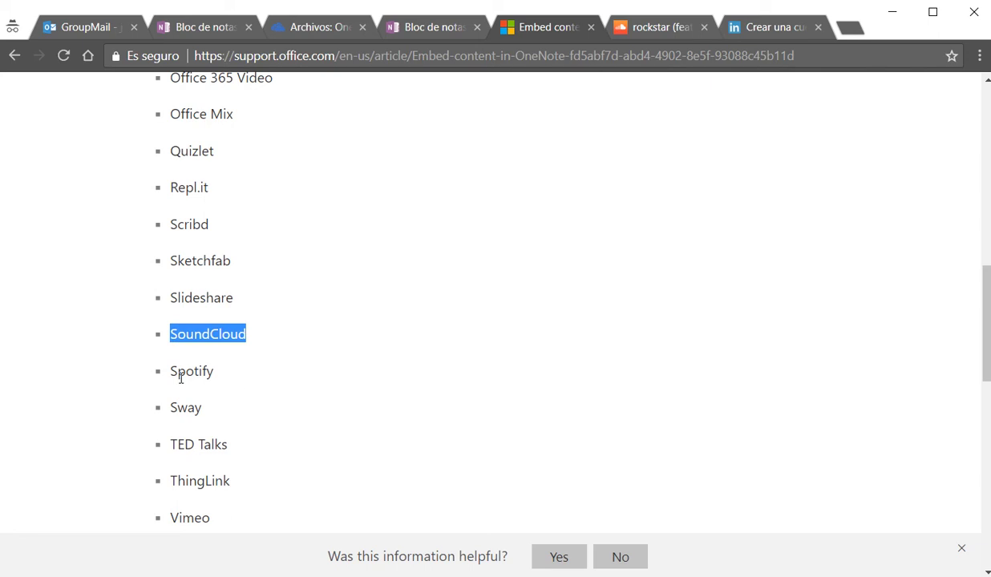
pyautogui.moveTo(178, 371); pyautogui.dragTo(180, 372)
pyautogui.scroll(-4, 200, 477)
pyautogui.click(206, 340)
pyautogui.moveTo(185, 453); pyautogui.dragTo(241, 449)
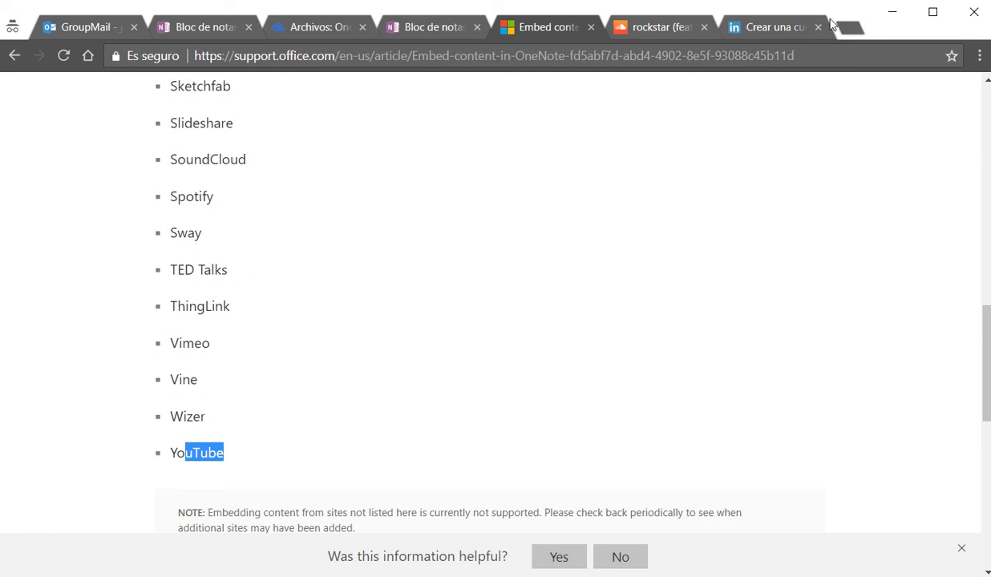
# Step: In a new private tab, open YouTube's Back to School | Hacking STEM video and select its URL
pyautogui.click(852, 29)
pyautogui.write('youtube.com')
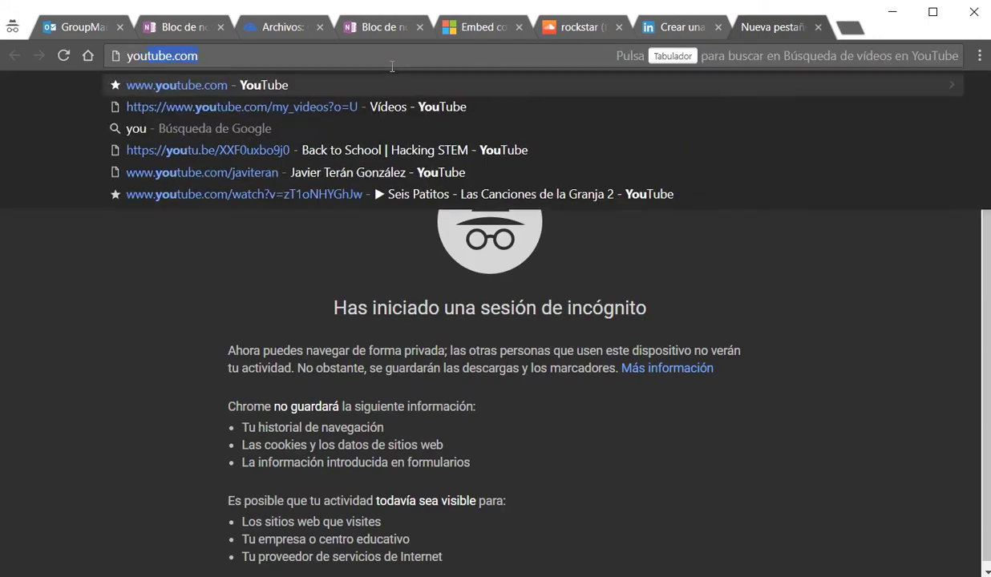
pyautogui.press('Return')
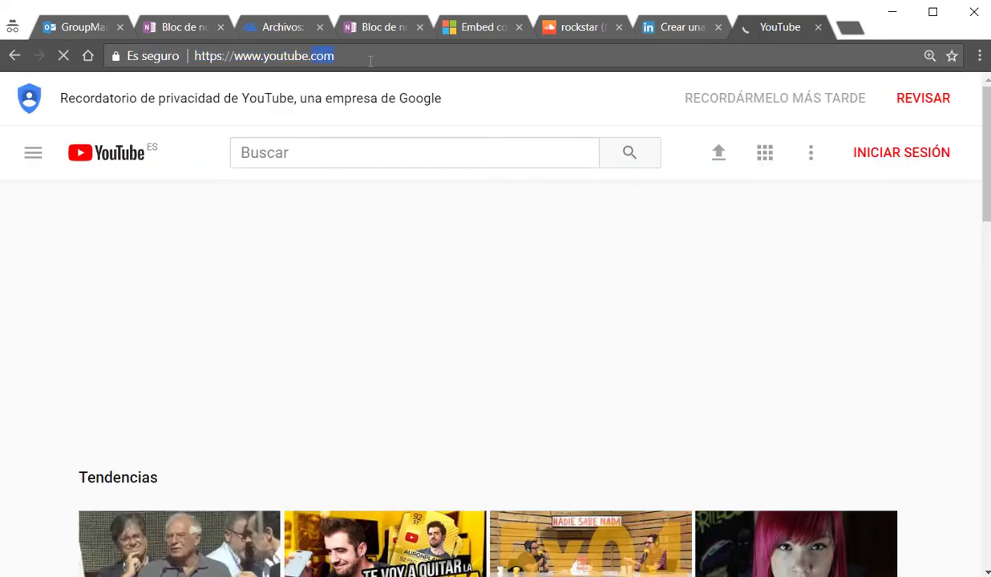
pyautogui.write('you')
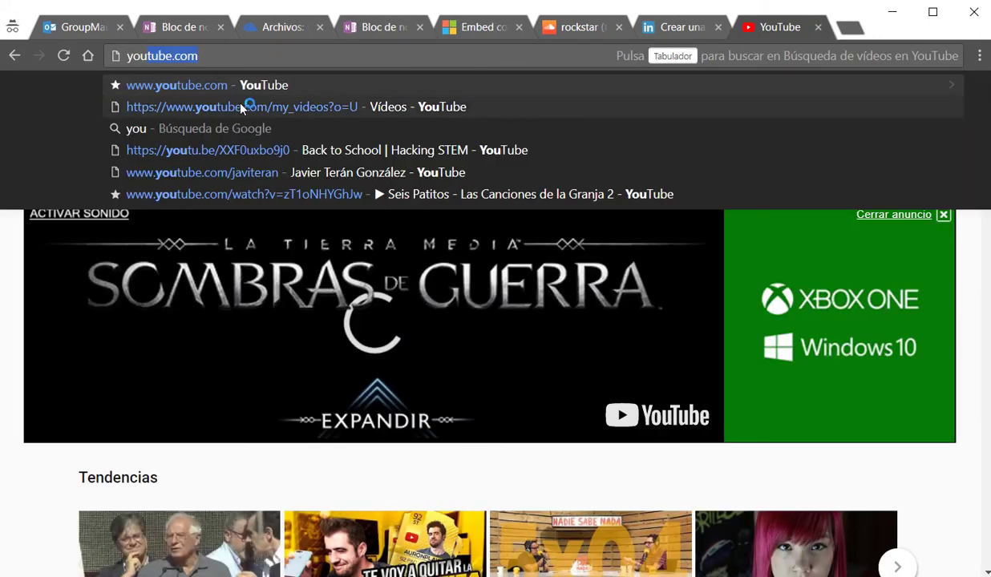
pyautogui.click(316, 150)
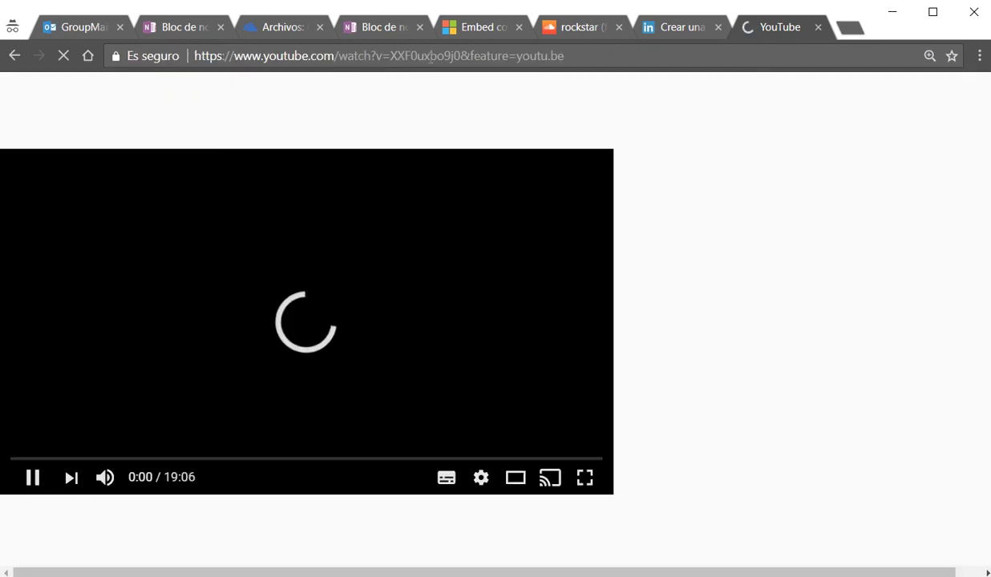
pyautogui.click(431, 64)
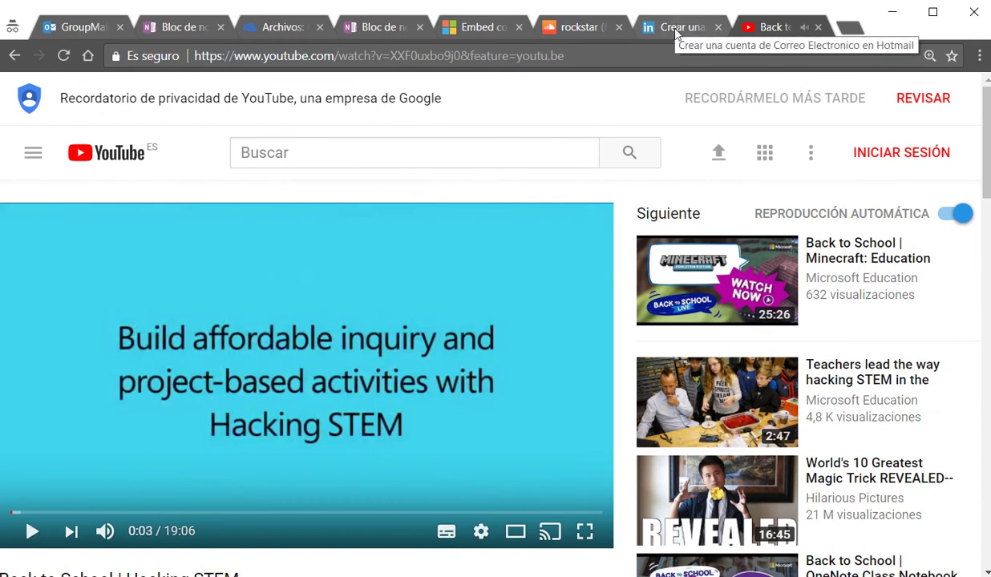
# Step: Title the untitled page 'youtube' and embed the Hacking STEM video by pasting its URL
pyautogui.click(177, 37)
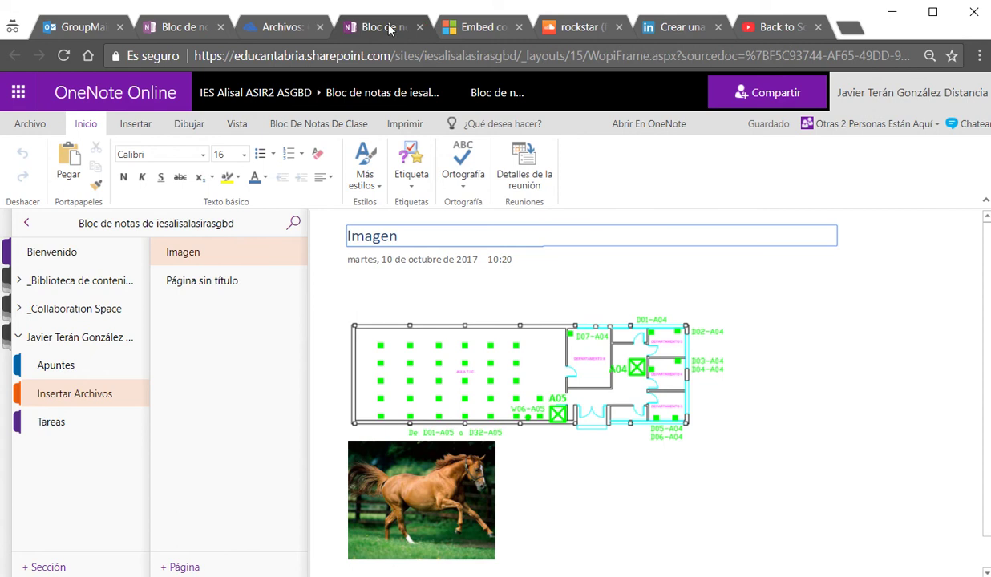
pyautogui.click(221, 27)
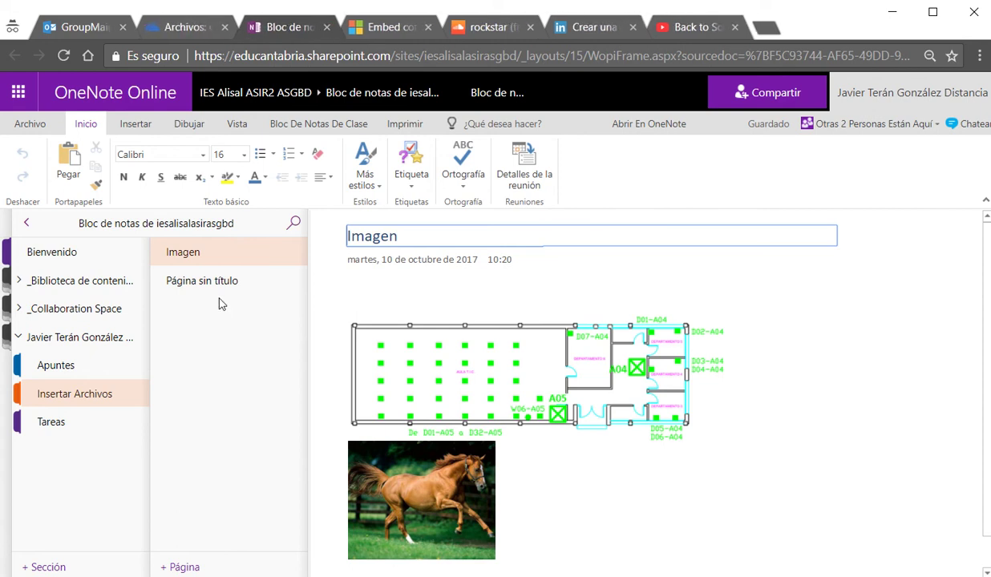
pyautogui.click(219, 284)
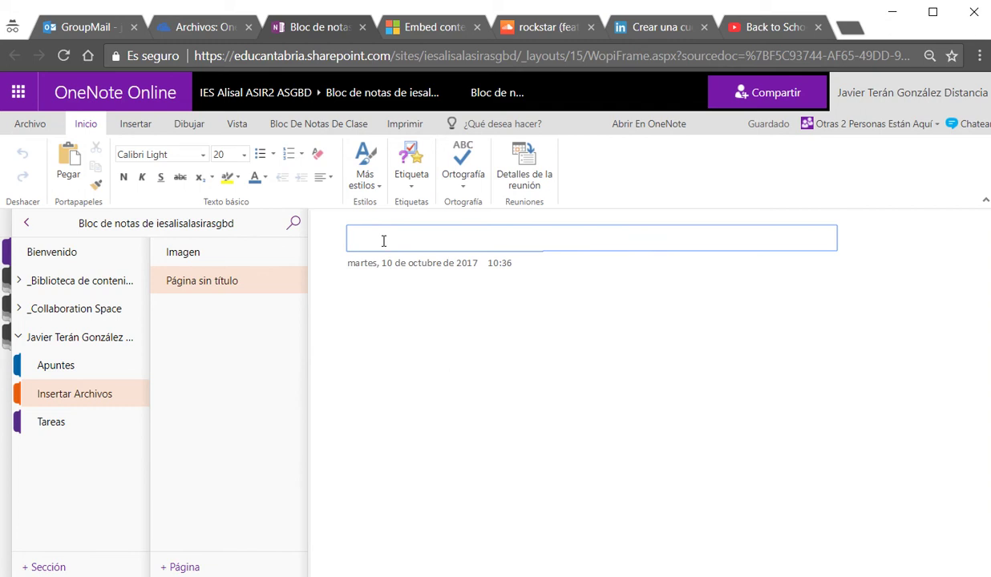
pyautogui.write('youtube')
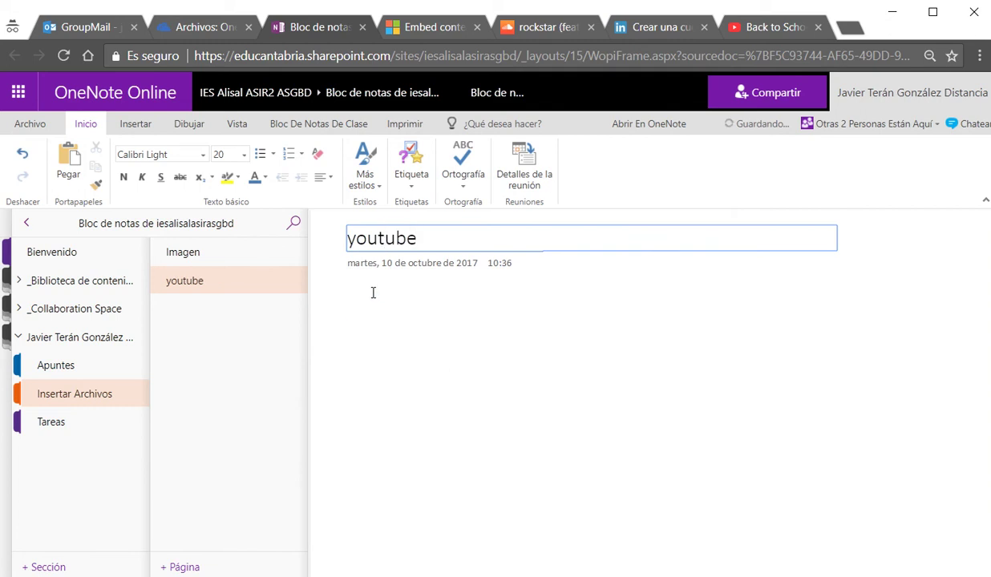
pyautogui.click(373, 298)
pyautogui.write('https://www.youtube.com/watch?v=XXF0uxbo9J0&feature=youtu.be')
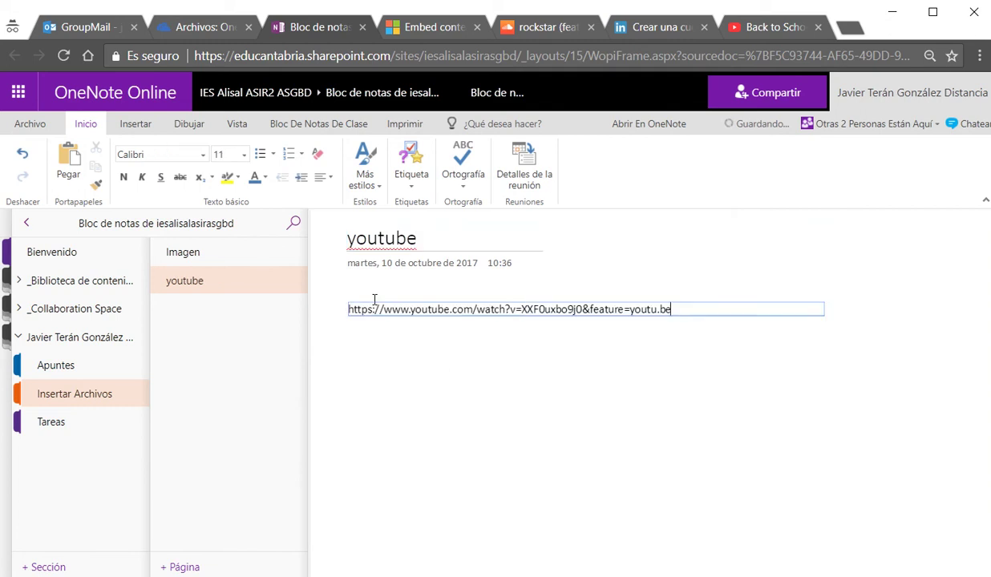
pyautogui.press('Return')
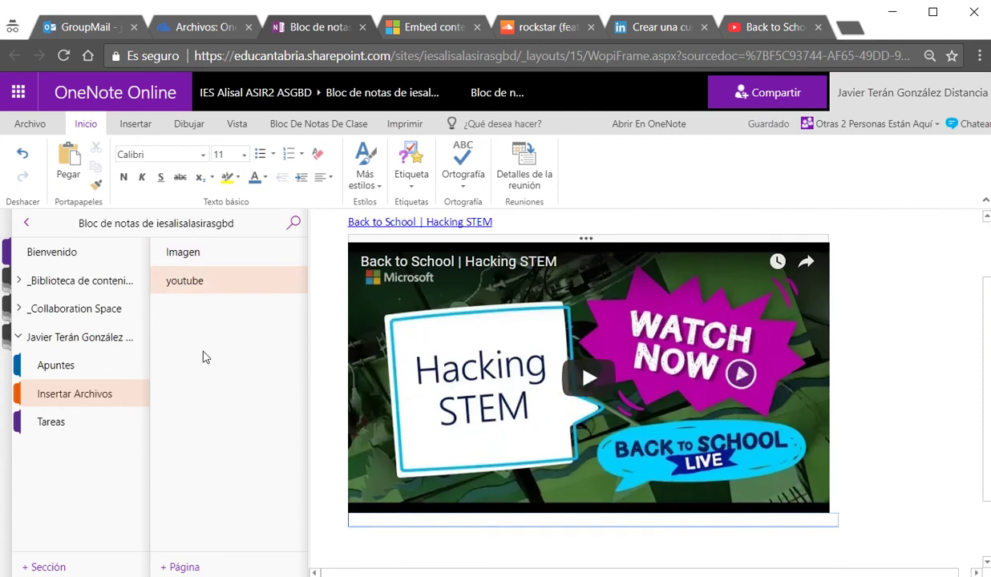
# Step: Add another new page and start titling it for SoundCloud
pyautogui.rightClick(227, 358)
pyautogui.click(269, 366)
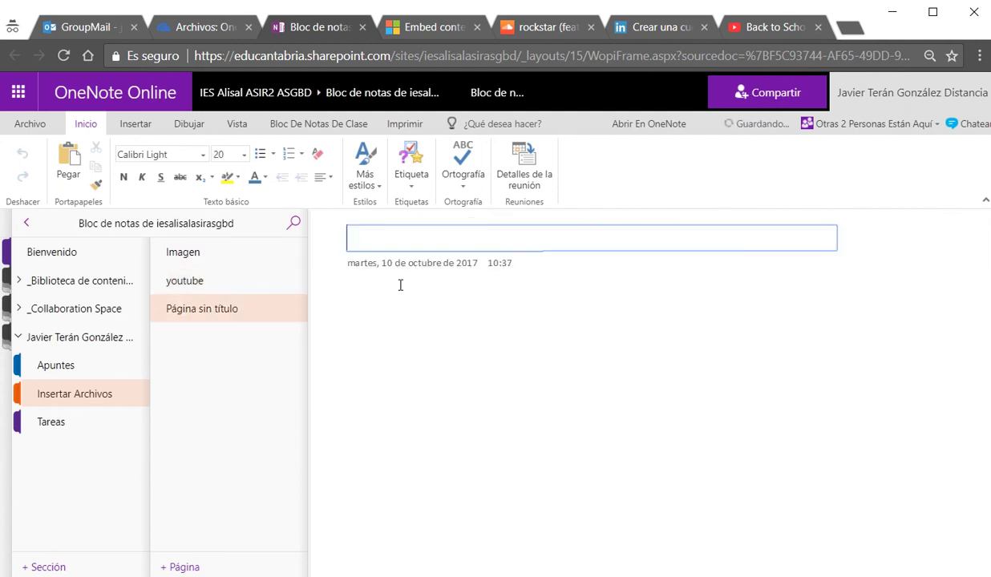
pyautogui.write('s')
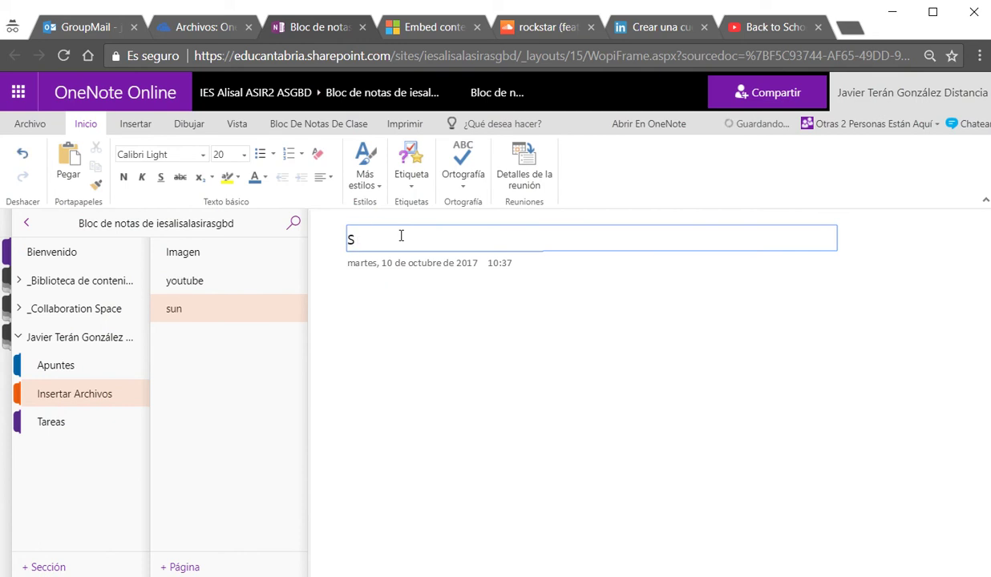
pyautogui.write('uoud')
# Step: Load the SoundCloud home page by trimming the track path from the address
pyautogui.click(545, 26)
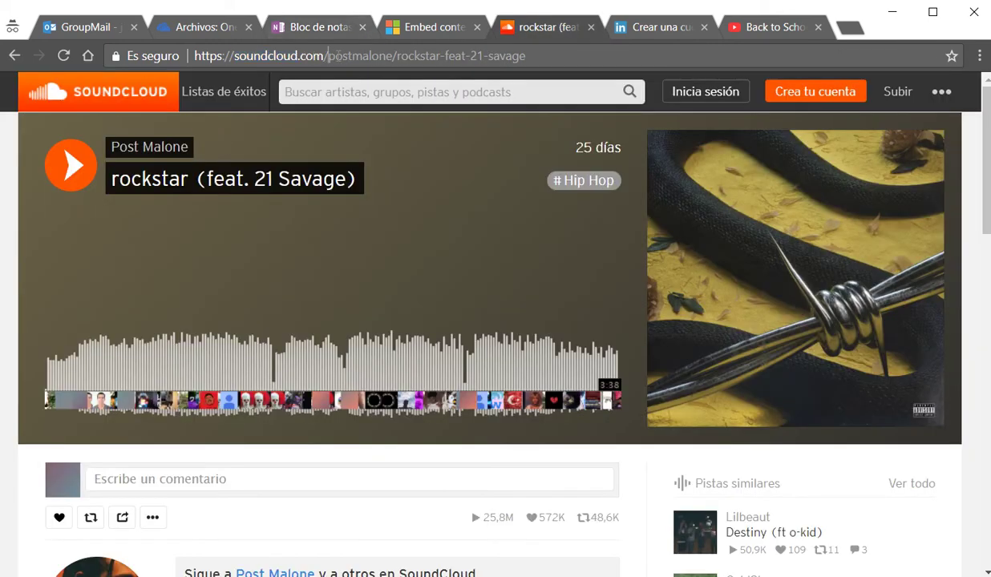
pyautogui.moveTo(327, 56); pyautogui.dragTo(732, 33)
pyautogui.press('BackSpace')
pyautogui.press('Return')
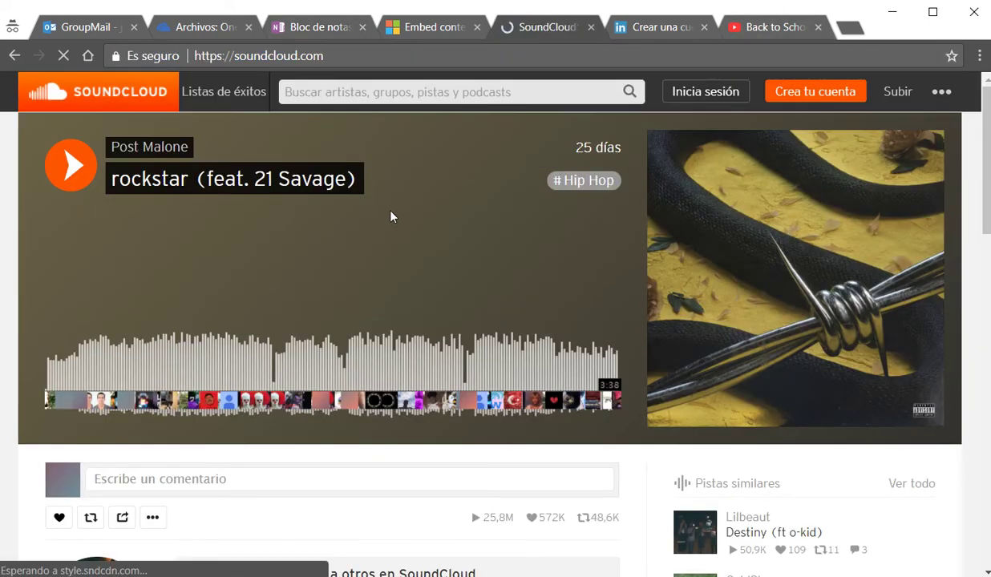
pyautogui.scroll(-4, 276, 370)
pyautogui.scroll(-2, 227, 328)
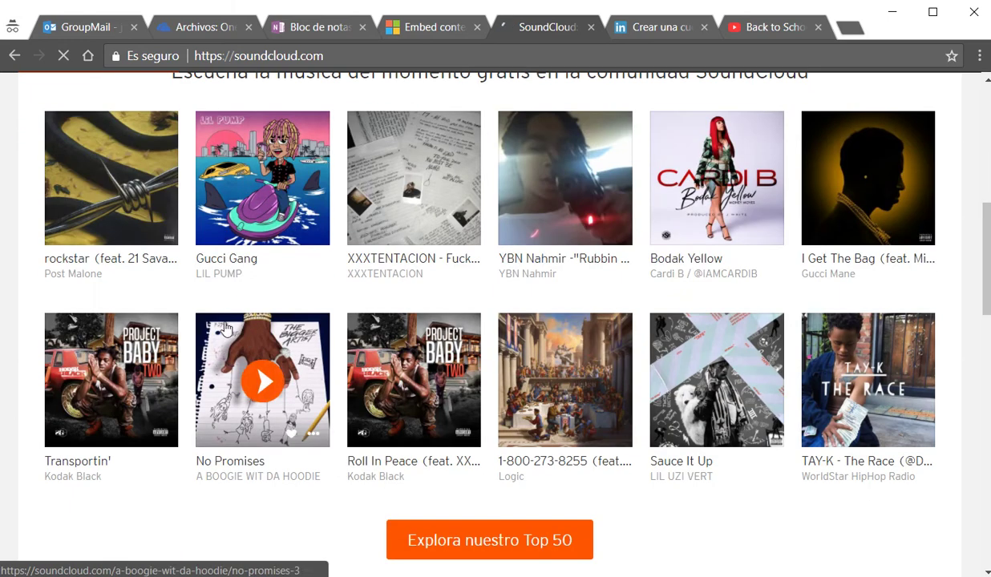
# Step: Open Post Malone's rockstar (feat. 21 Savage) track page and copy its web address
pyautogui.click(75, 275)
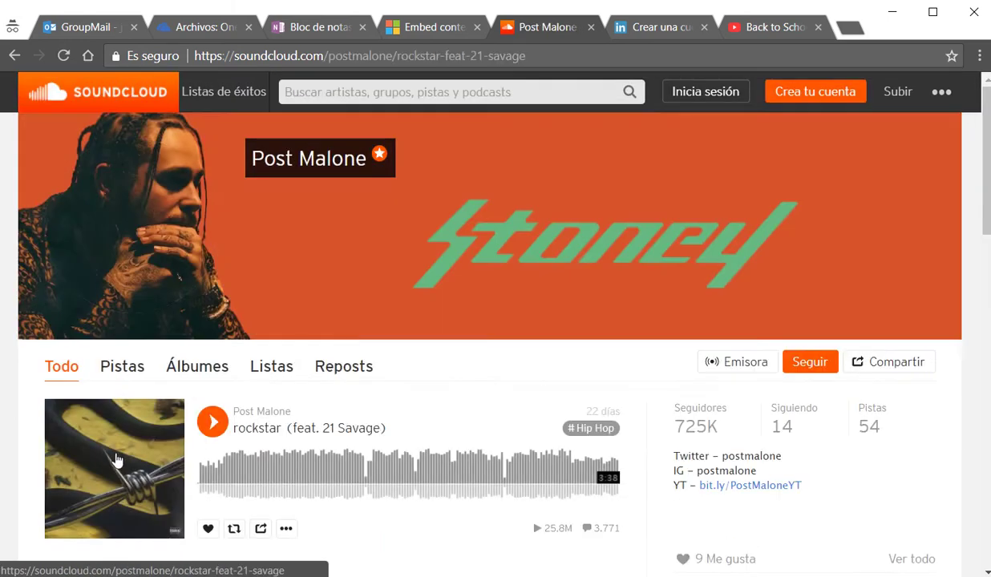
pyautogui.click(116, 459)
pyautogui.click(514, 56)
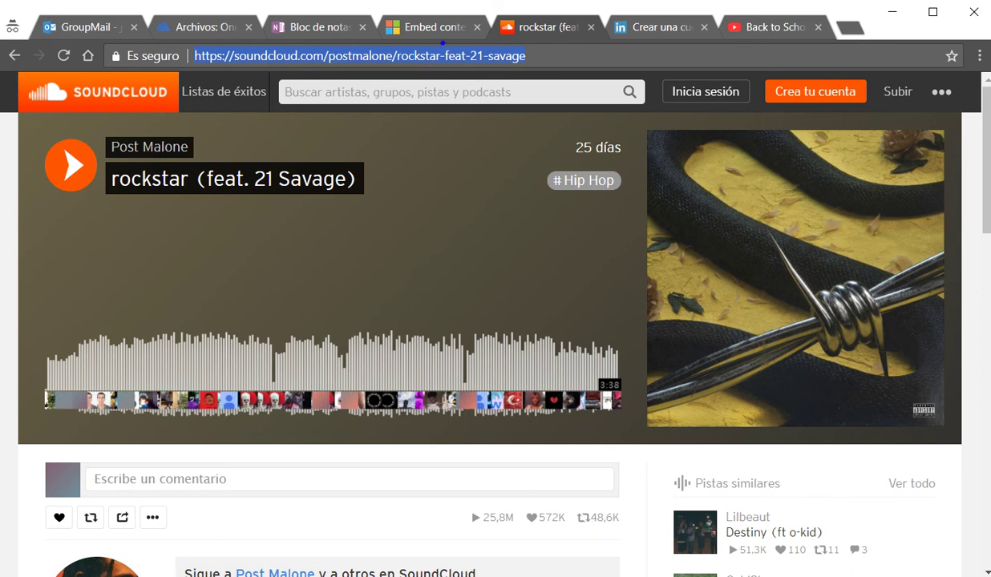
pyautogui.moveTo(378, 34); pyautogui.dragTo(357, 30)
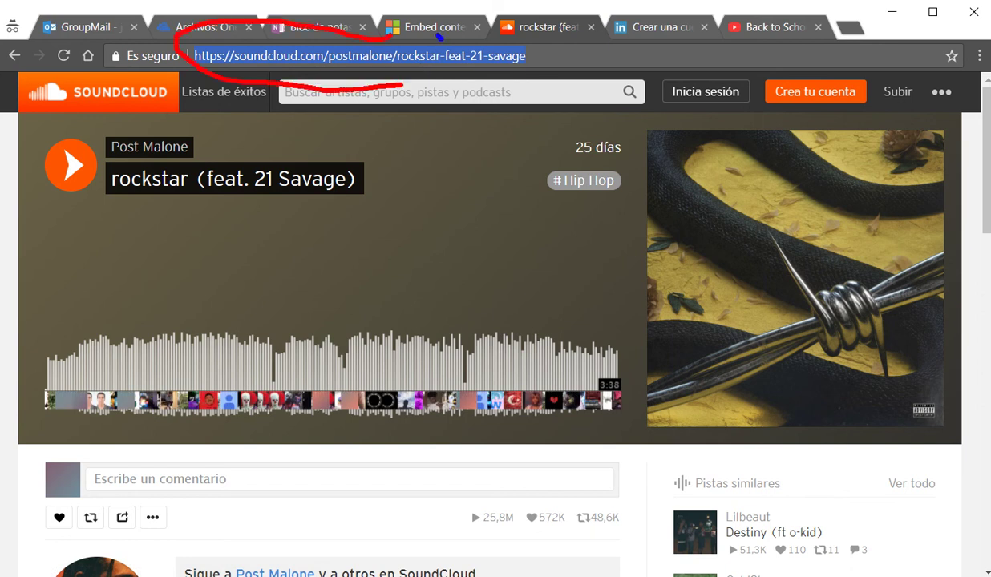
pyautogui.press('Escape')
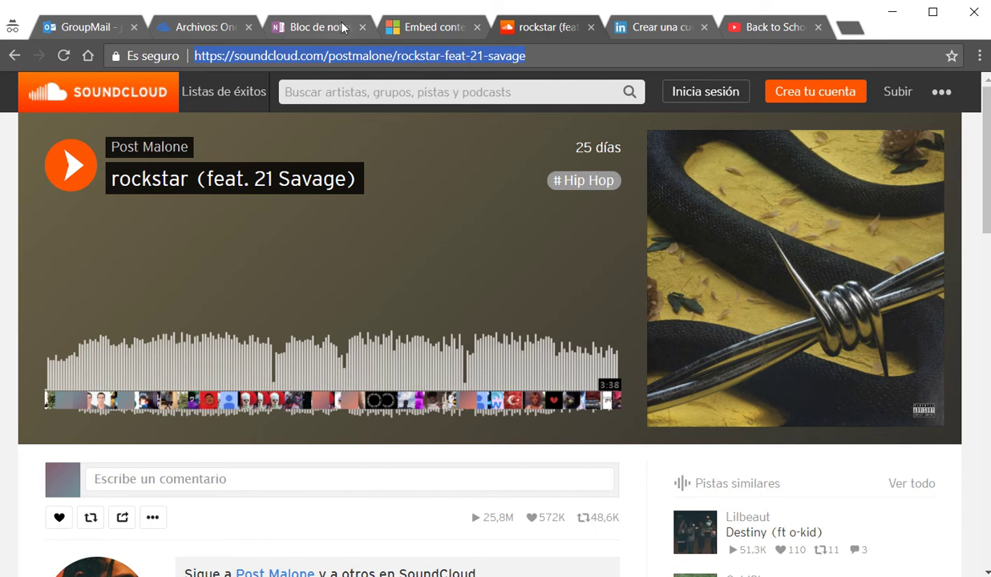
pyautogui.click(344, 28)
# Step: Paste the rockstar SoundCloud track link to embed its player, then play and stop it
pyautogui.write('https://soundcloud.com/postmalone/rockstar-feat-21-savage')
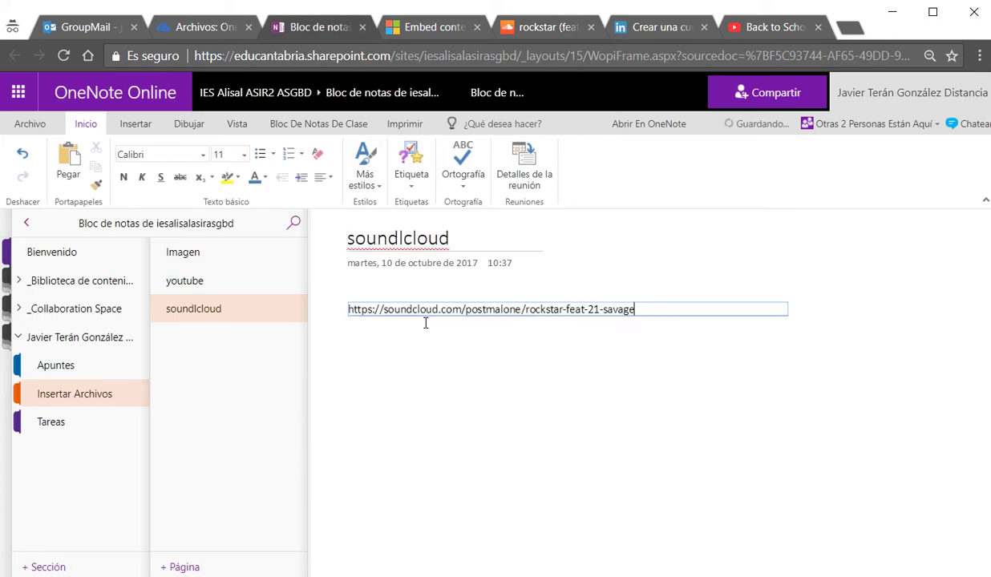
pyautogui.press('Return')
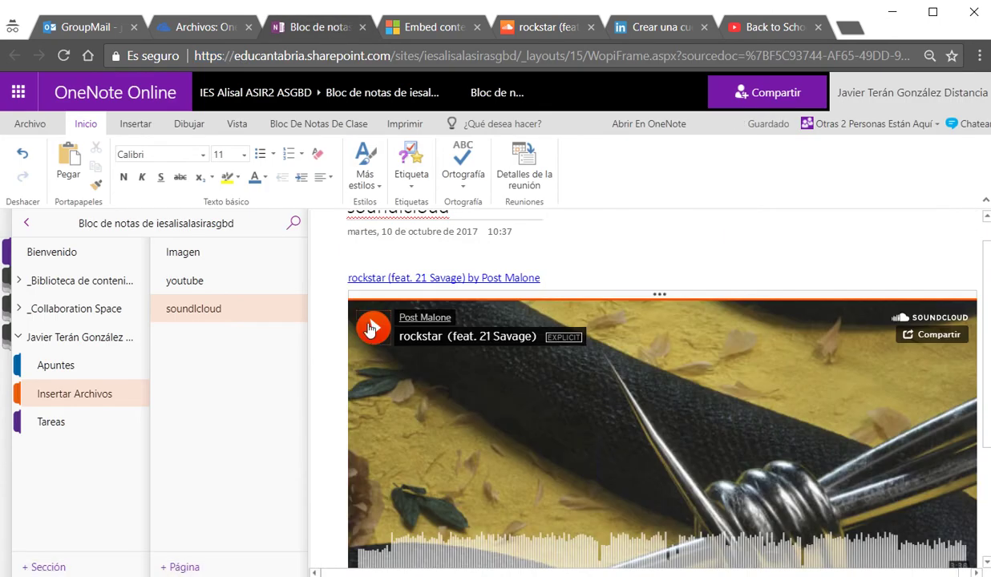
pyautogui.click(378, 342)
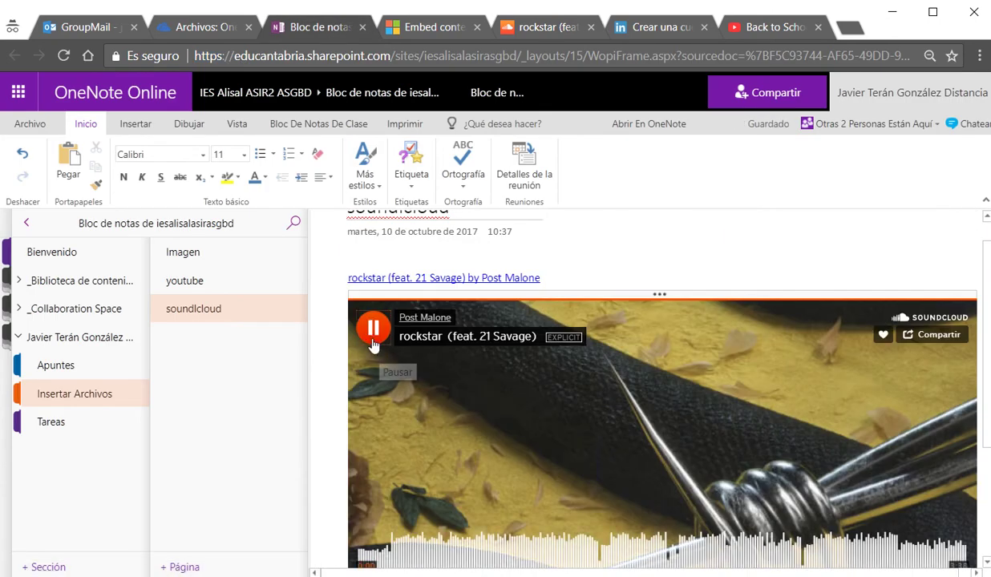
pyautogui.click(373, 328)
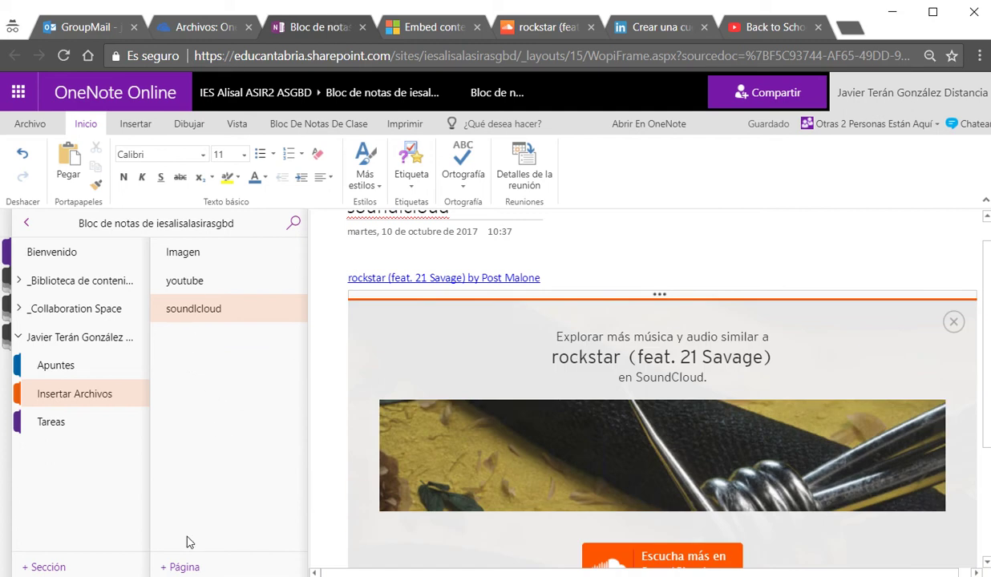
# Step: Add a new page titled 'slideshare', then bring up the SlideShare tab
pyautogui.rightClick(225, 396)
pyautogui.click(279, 401)
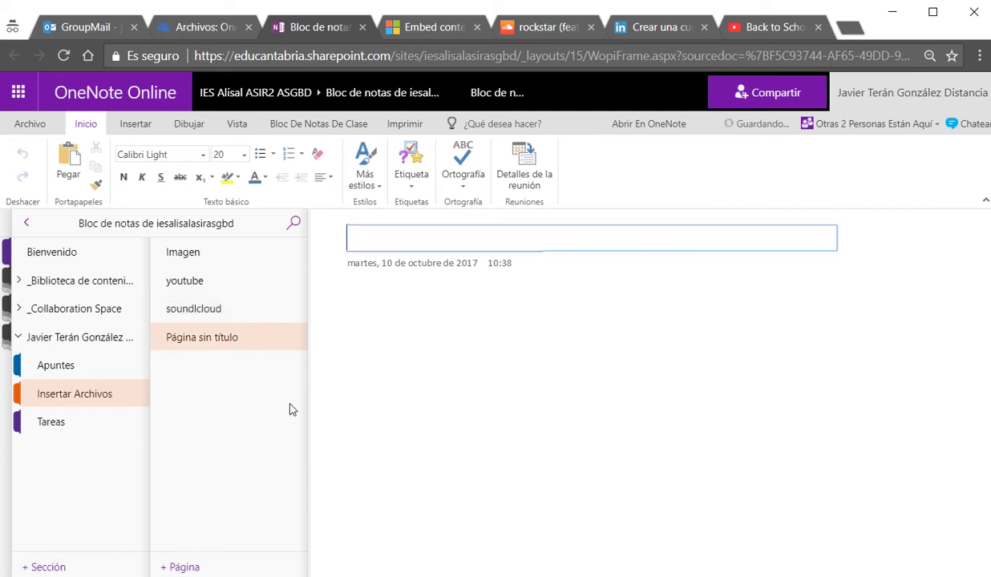
pyautogui.write('s')
pyautogui.write('lid')
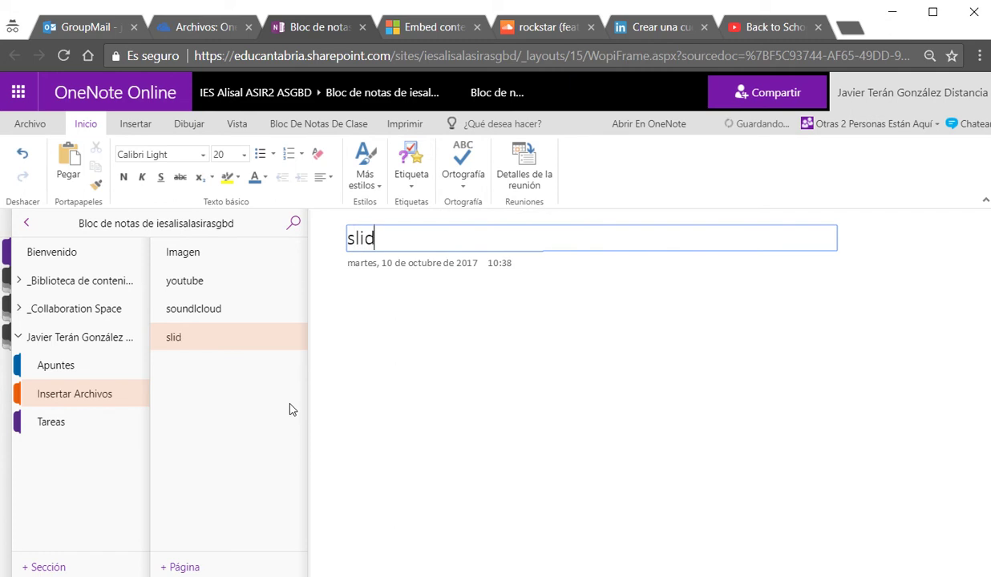
pyautogui.write('ch')
pyautogui.press('BackSpace')
pyautogui.press('BackSpace')
pyautogui.write('share')
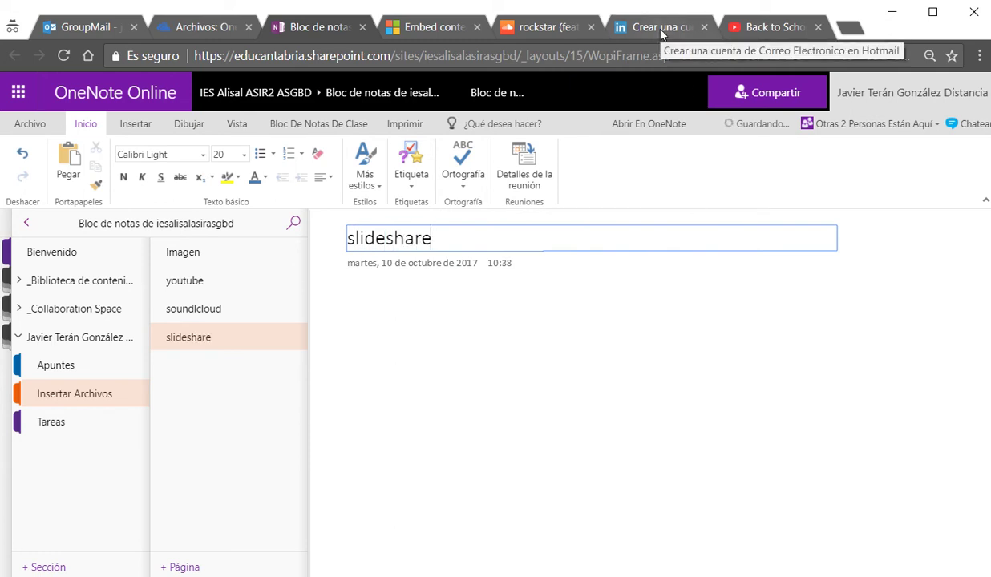
pyautogui.click(638, 27)
# Step: Go to the es.slideshare.net home page and search for javiteran
pyautogui.click(274, 54)
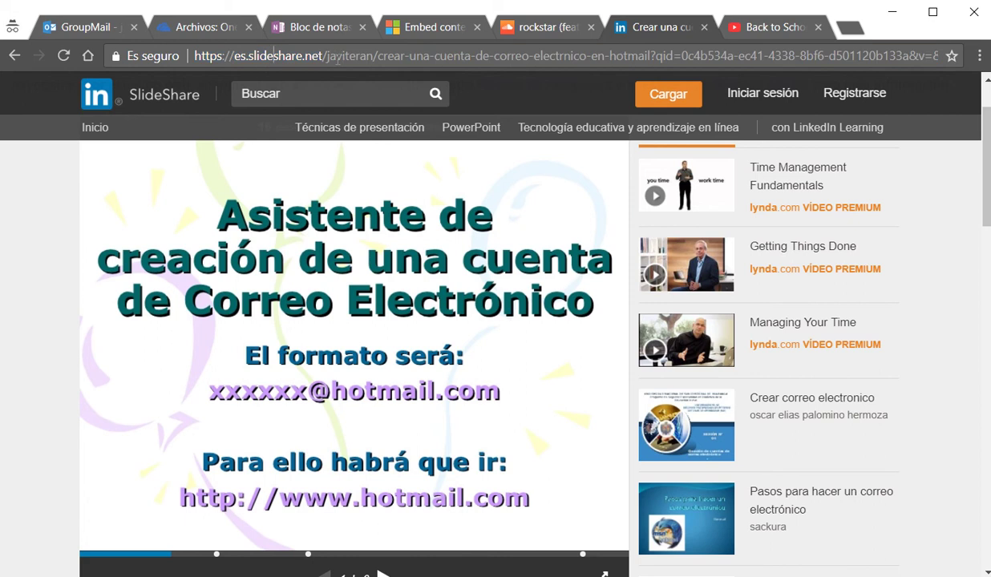
pyautogui.hotkey('shift', 'End')
pyautogui.write('5')
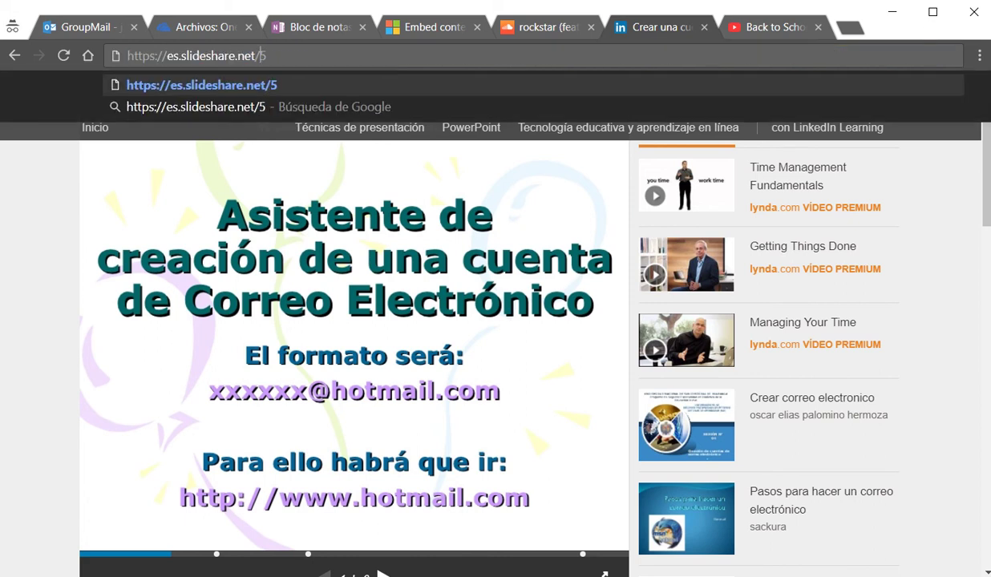
pyautogui.press('BackSpace')
pyautogui.press('Return')
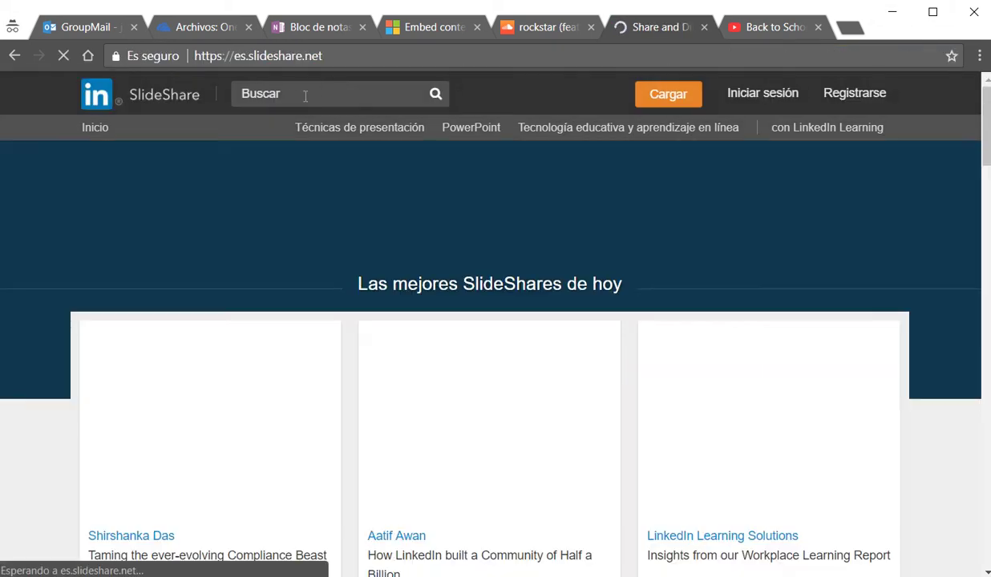
pyautogui.click(315, 93)
pyautogui.write('jav')
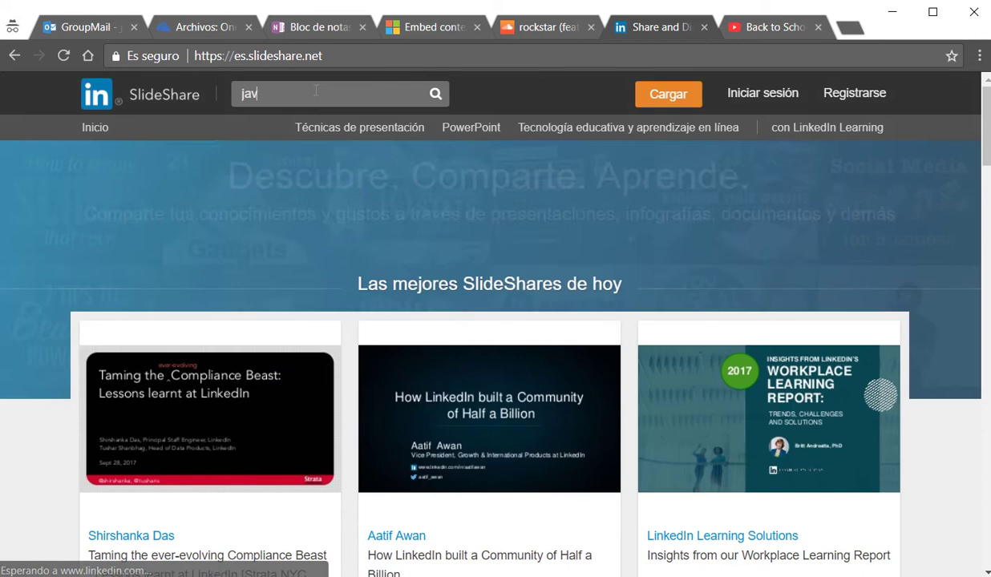
pyautogui.write('iteran')
pyautogui.press('Return')
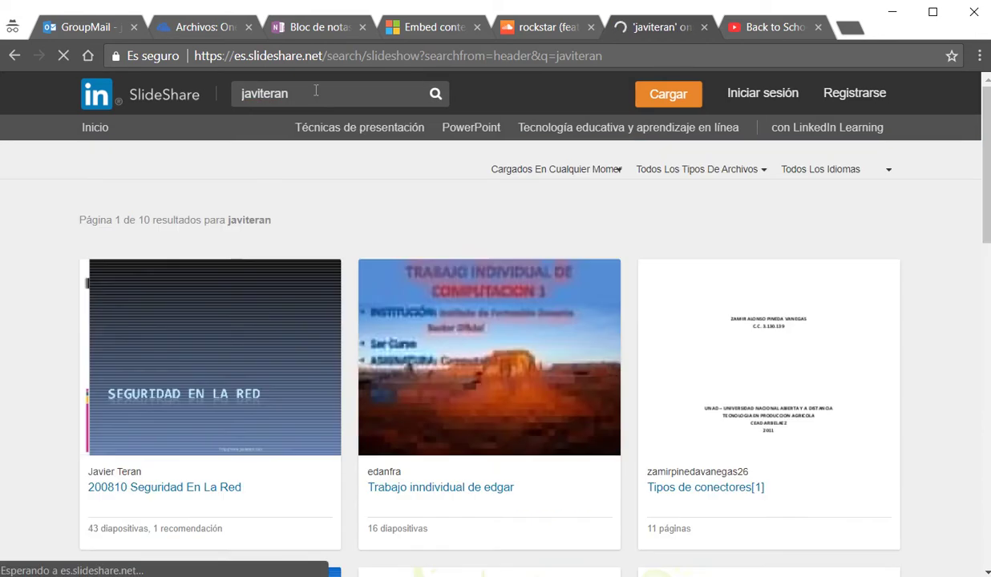
# Step: Open the 'Crear una cuenta de Correo Electronico en Hotmail' slideshow, copy its address, and return to OneNote
pyautogui.scroll(-3, 427, 326)
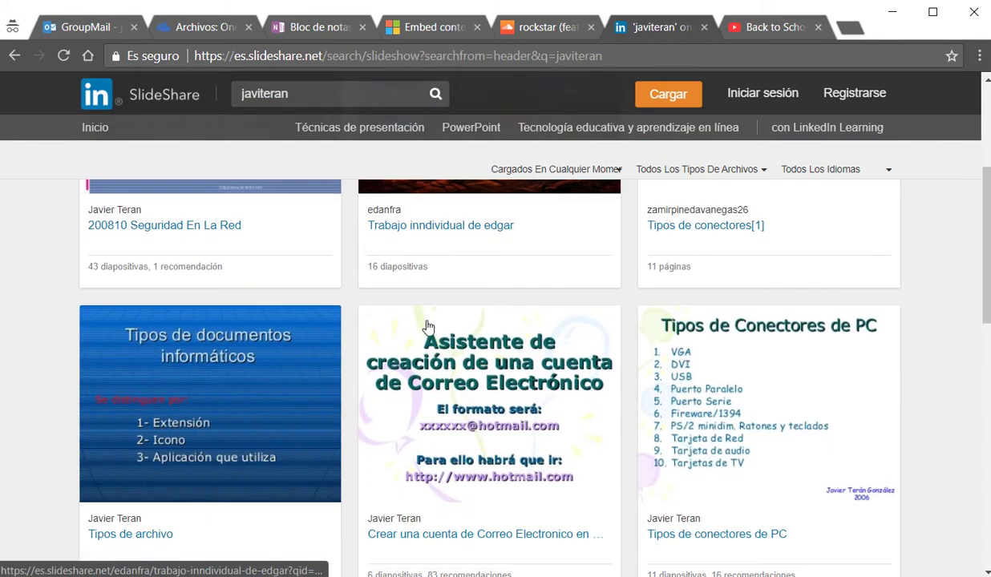
pyautogui.scroll(-1, 414, 332)
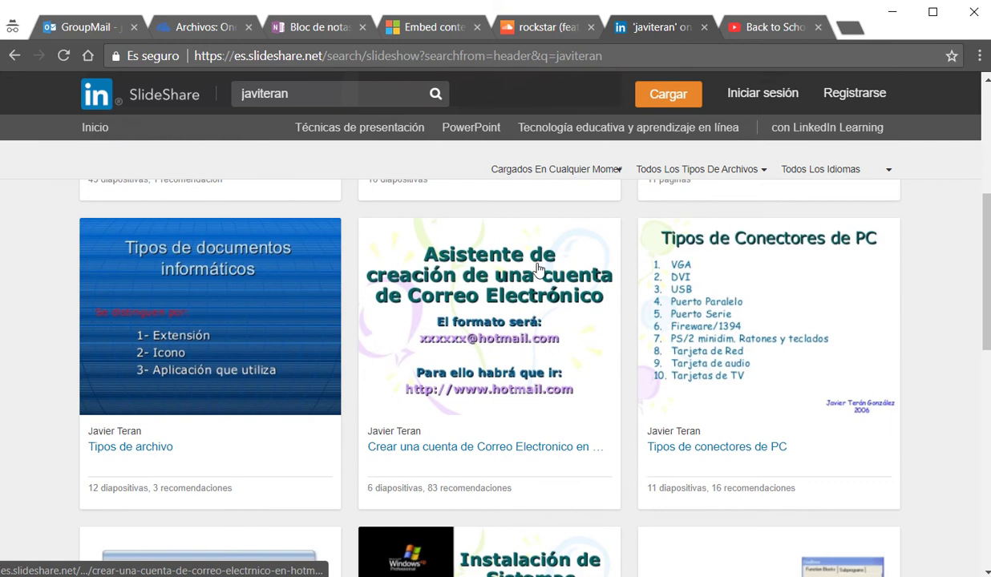
pyautogui.click(503, 309)
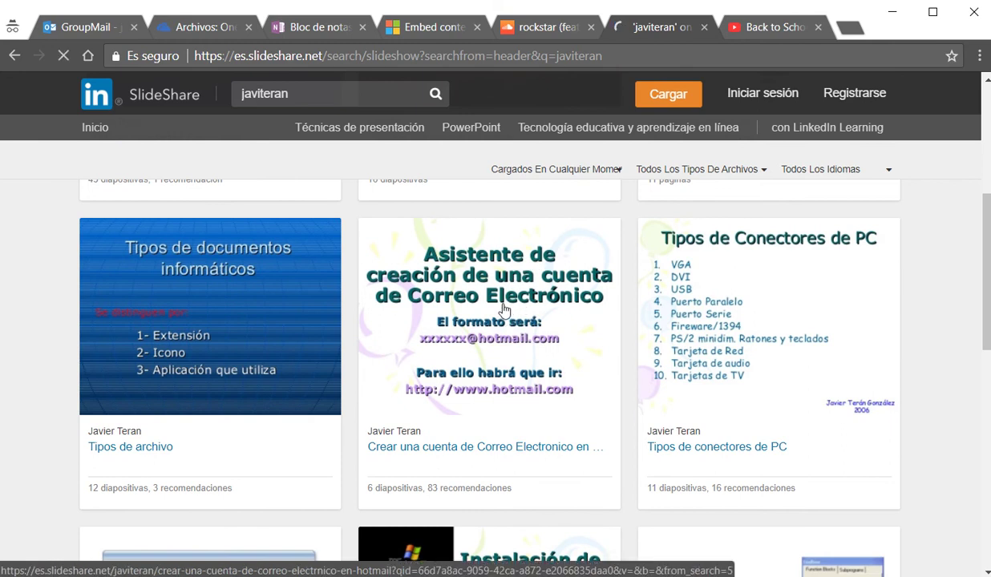
pyautogui.scroll(-3, 504, 309)
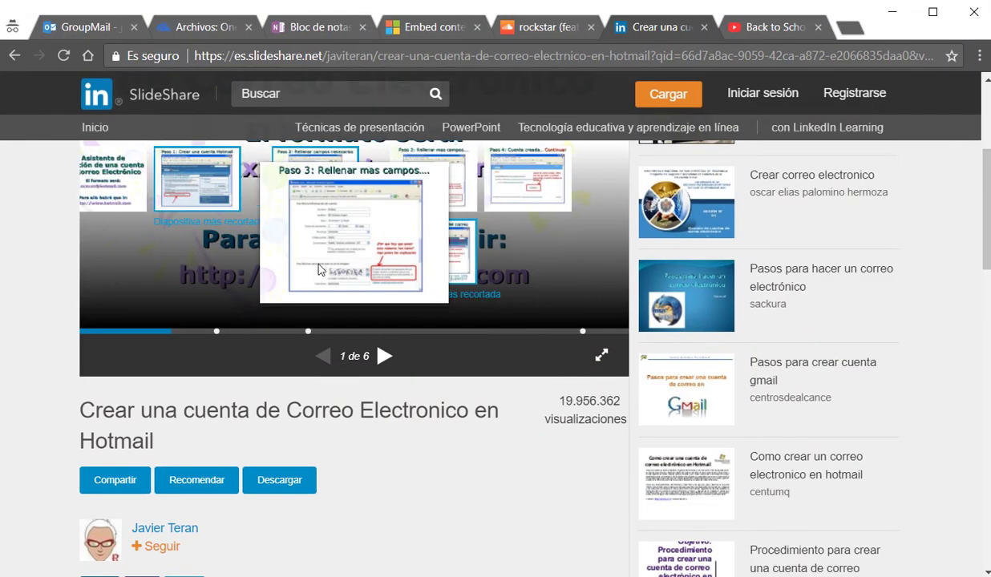
pyautogui.click(310, 58)
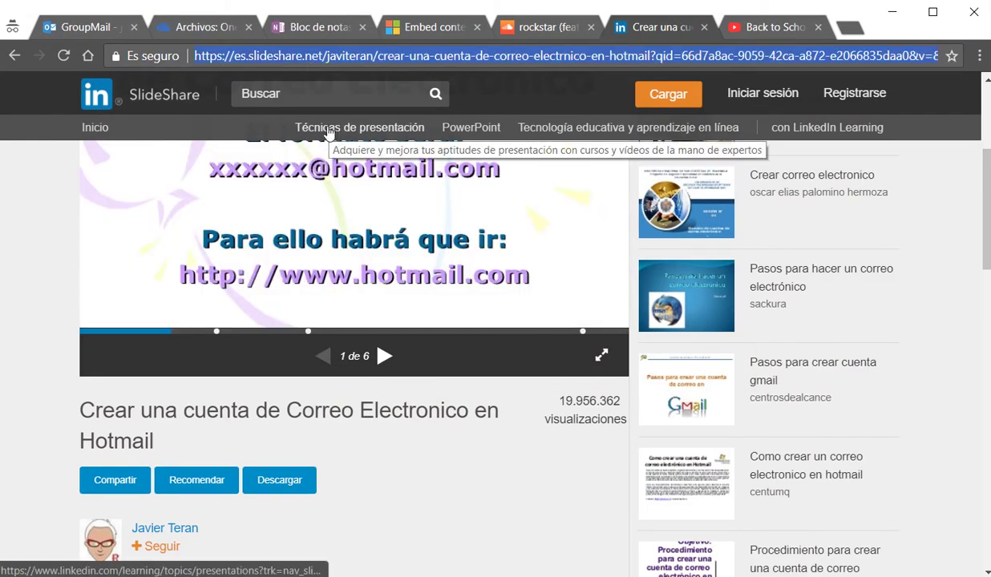
pyautogui.click(310, 27)
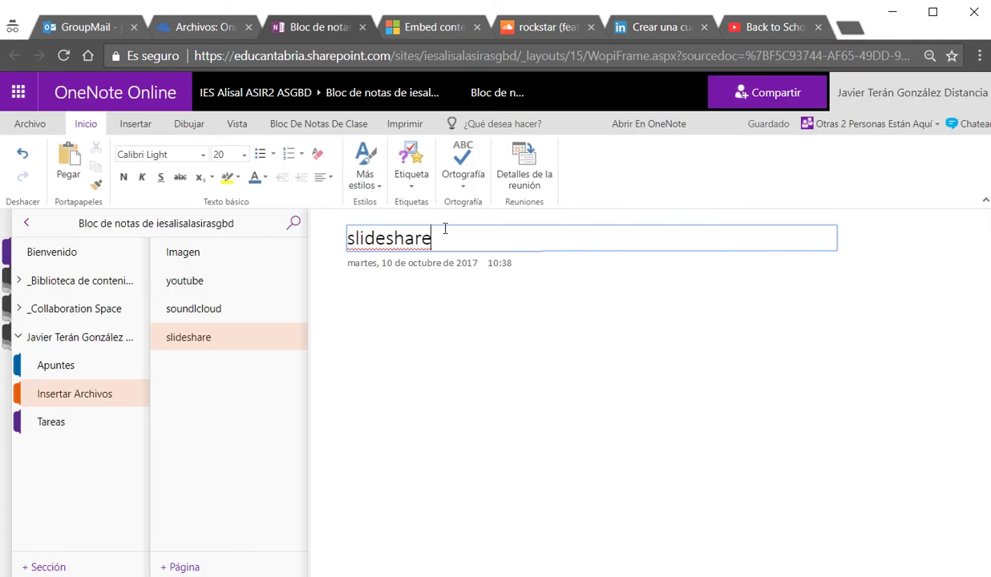
# Step: Paste the Hotmail slideshow address onto the slideshare page to embed it, then open the page-list menu
pyautogui.click(351, 308)
pyautogui.write('https://es.slideshare.net/javiteran/crear-una-cuenta-de-correo-electrnico-en-hotmail?qid=66d7a8ac-9059-42ca-a872-e2066835daa0&v=&b=&from_search=5')
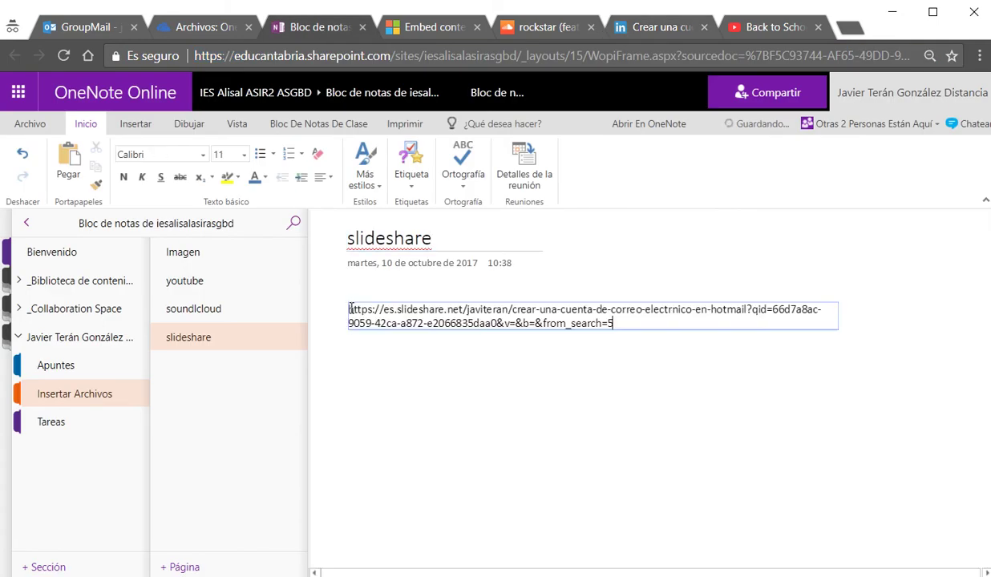
pyautogui.press('Return')
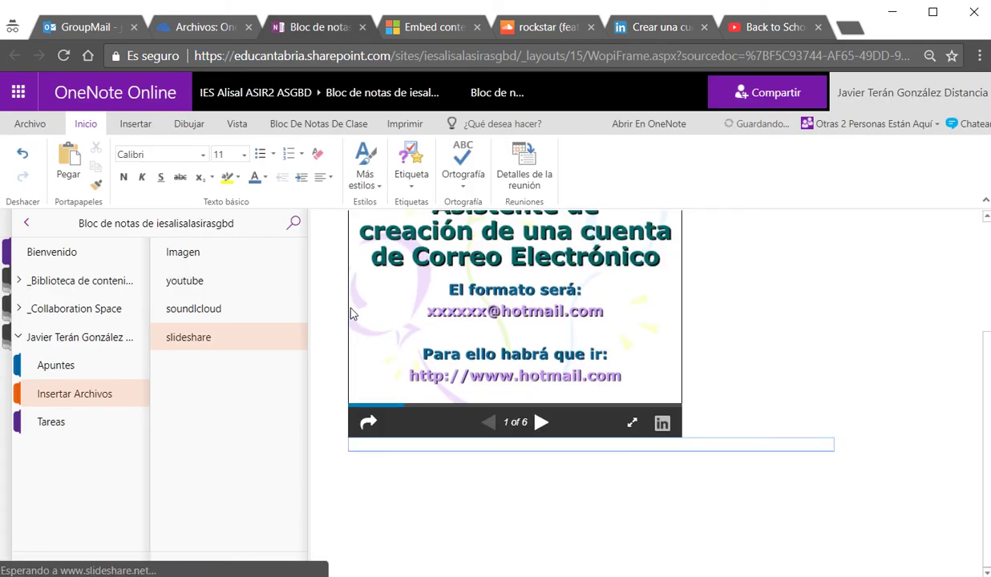
pyautogui.scroll(1, 600, 382)
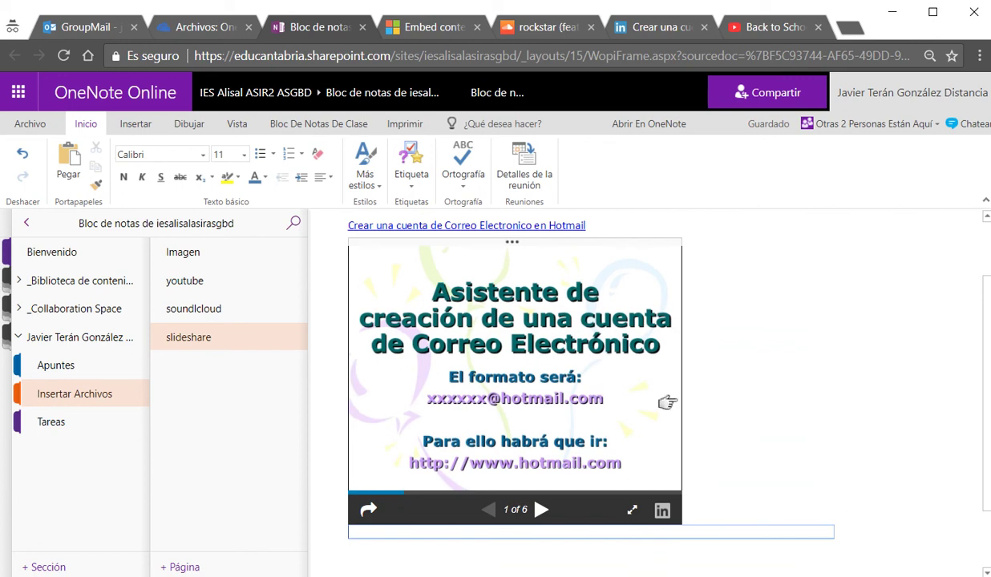
pyautogui.click(271, 339)
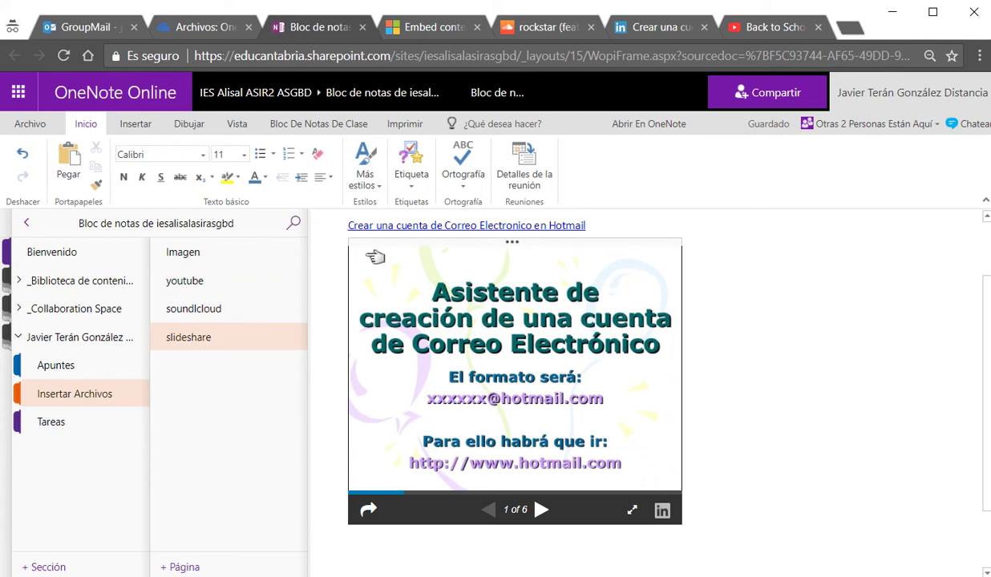
pyautogui.rightClick(223, 435)
# Step: Add a new page titled 'Insertar Docx' and place the cursor in its body
pyautogui.click(258, 460)
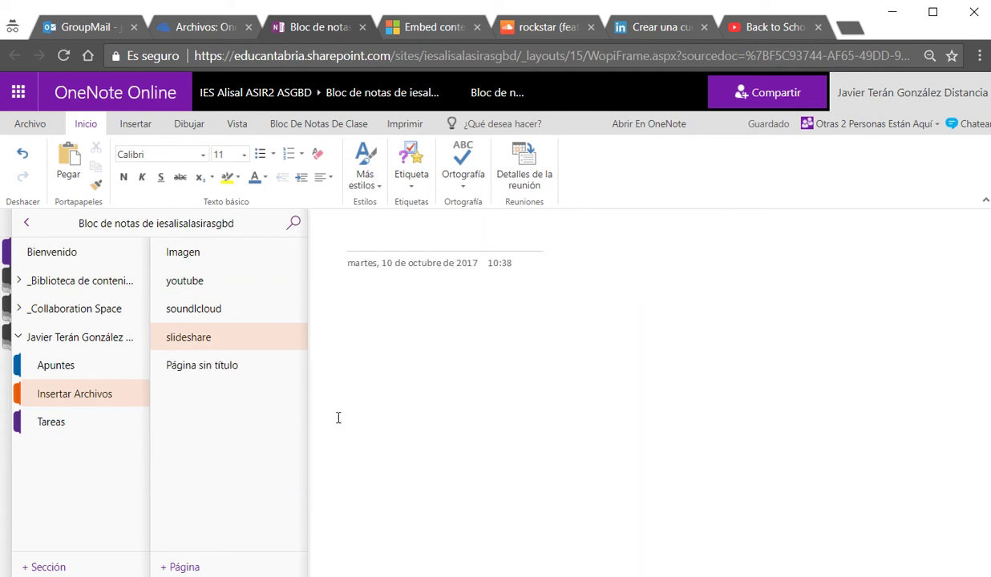
pyautogui.write('Insertar ')
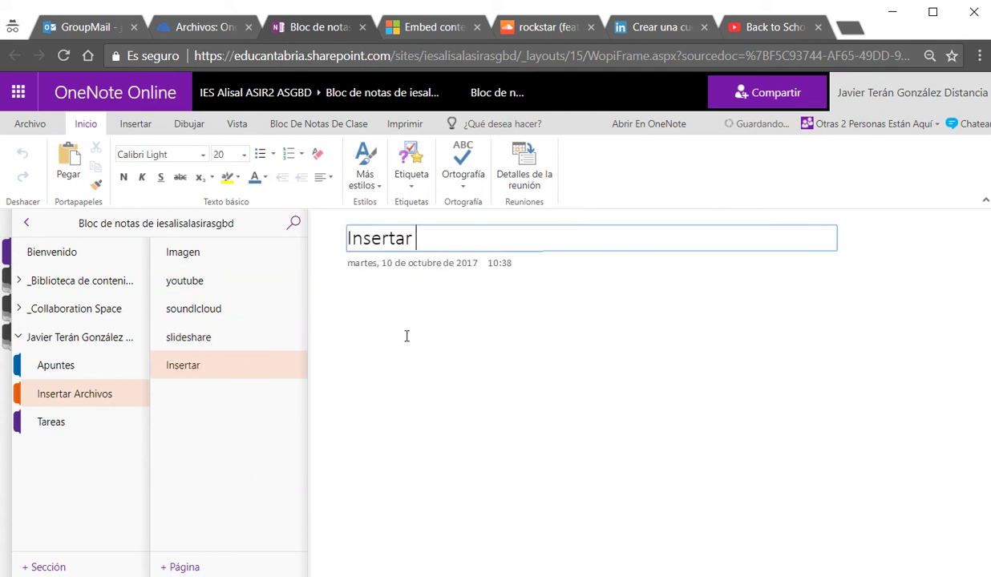
pyautogui.write('Docx')
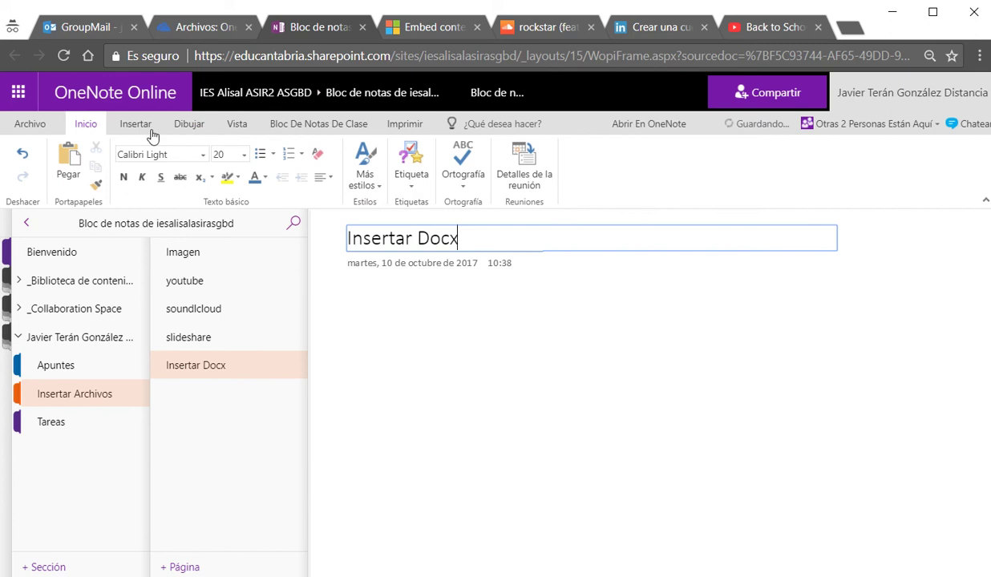
pyautogui.click(141, 125)
pyautogui.click(381, 313)
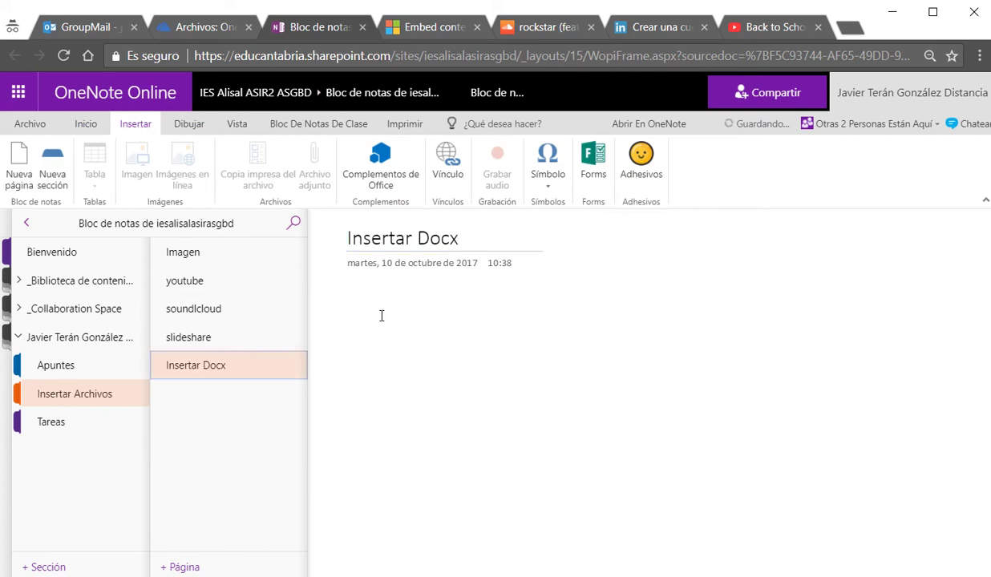
pyautogui.click(395, 238)
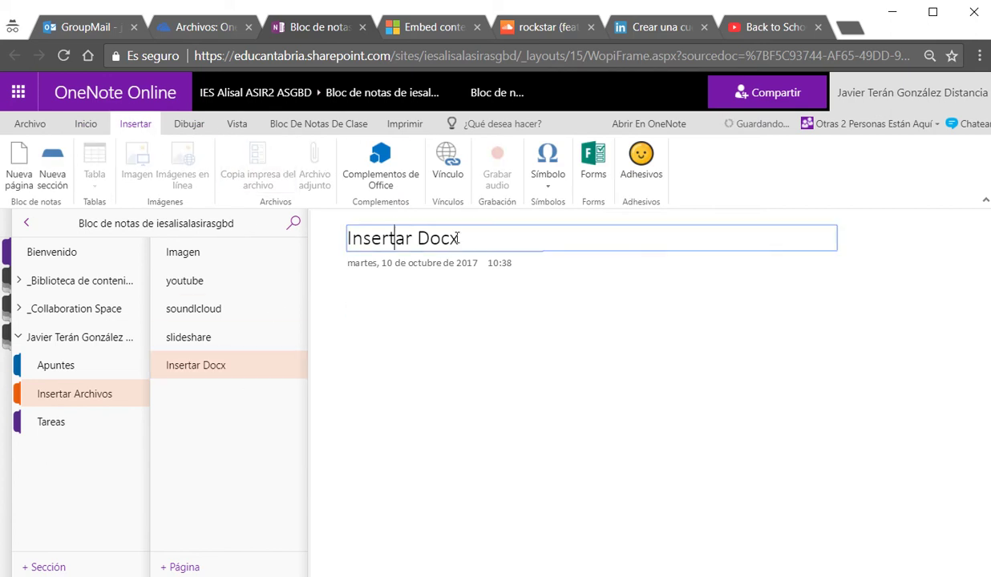
pyautogui.click(412, 321)
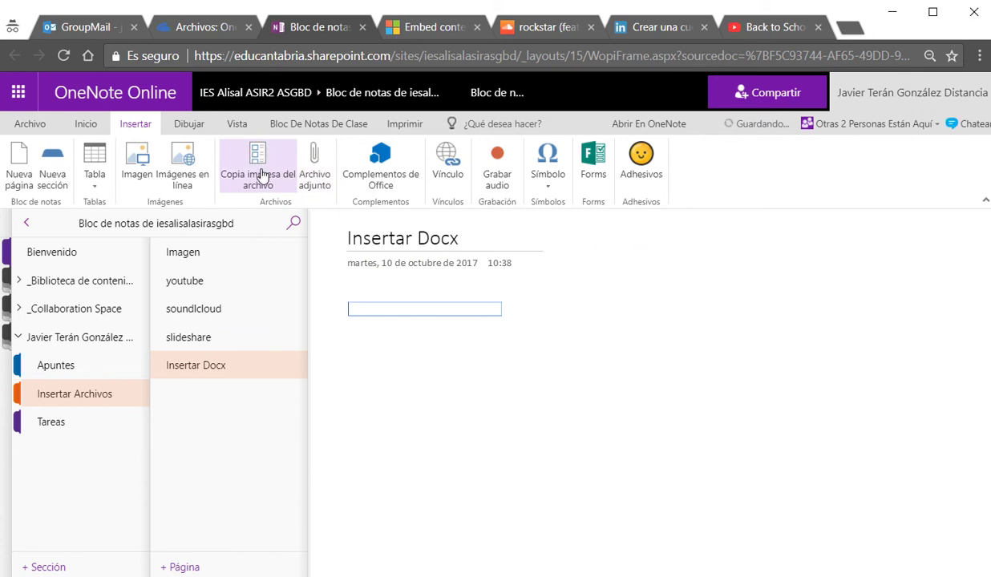
# Step: Attach CARLA01.docx from Documentos, then drag a second copy from File Explorer onto the page
pyautogui.click(315, 169)
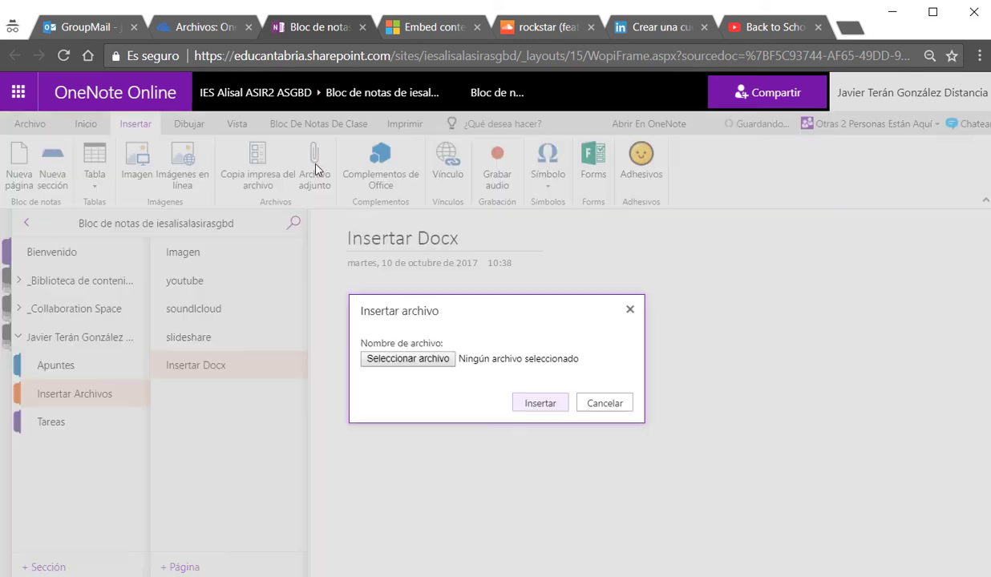
pyautogui.click(435, 363)
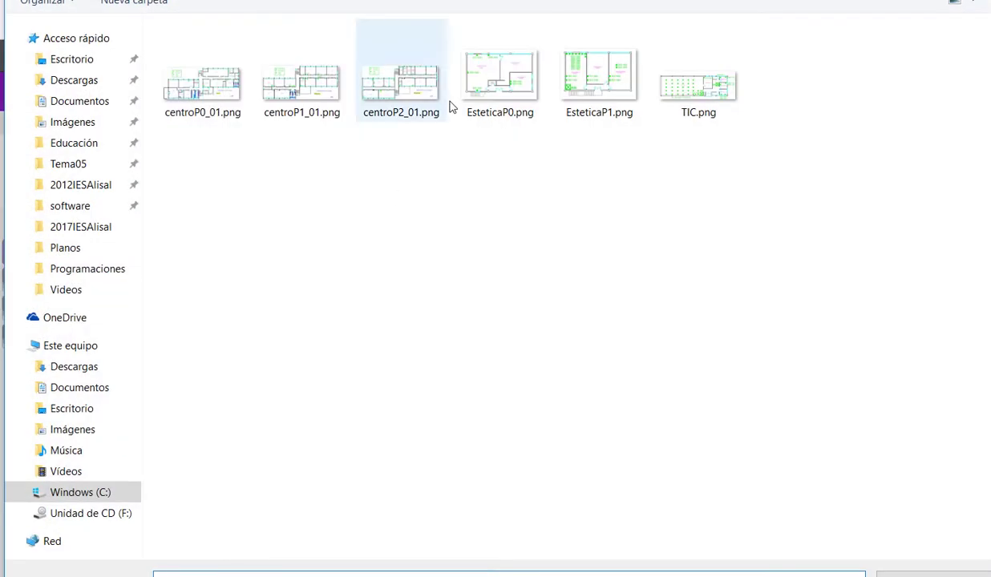
pyautogui.click(74, 102)
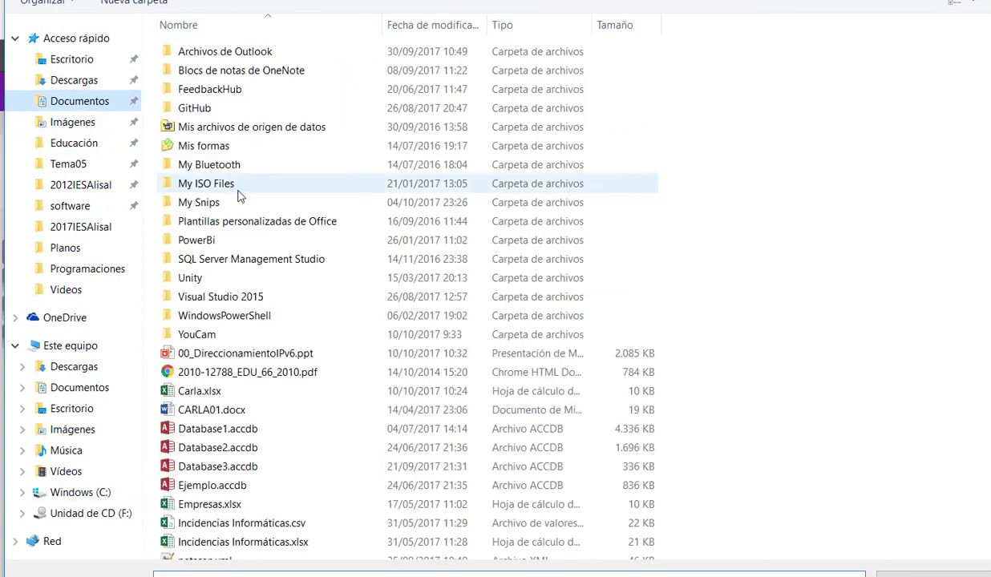
pyautogui.doubleClick(196, 409)
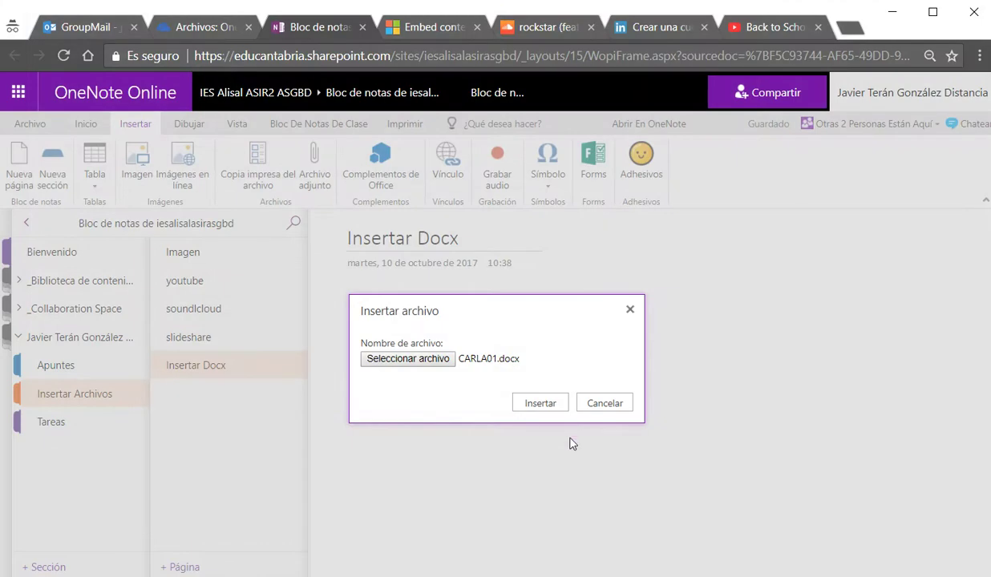
pyautogui.click(545, 405)
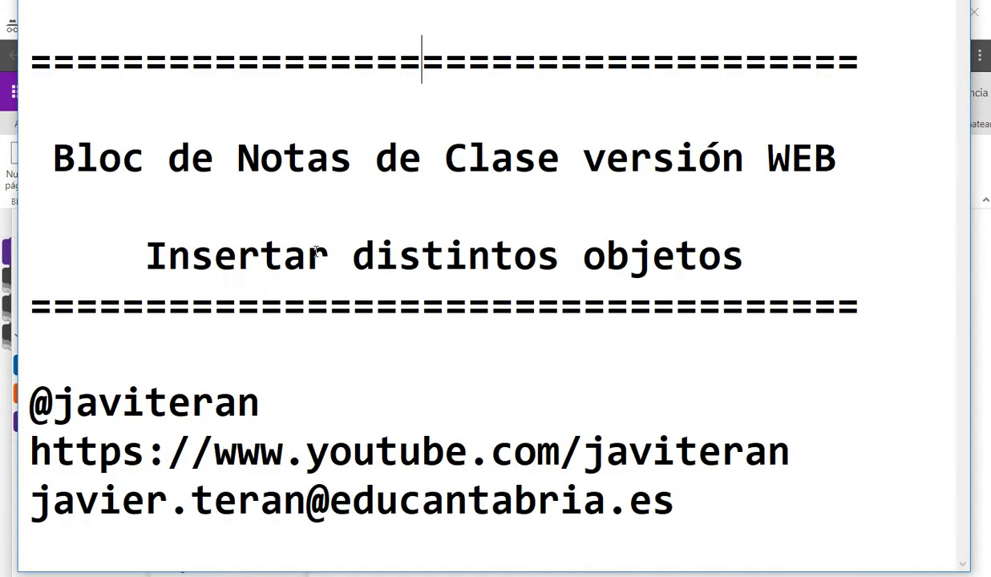
pyautogui.hotkey('alt', 'Tab')
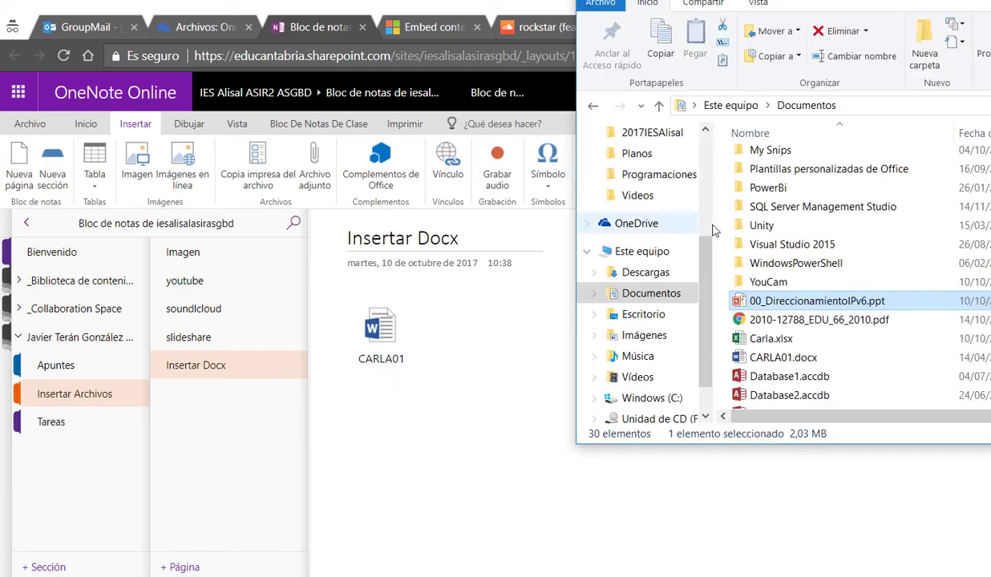
pyautogui.moveTo(776, 357); pyautogui.dragTo(527, 348)
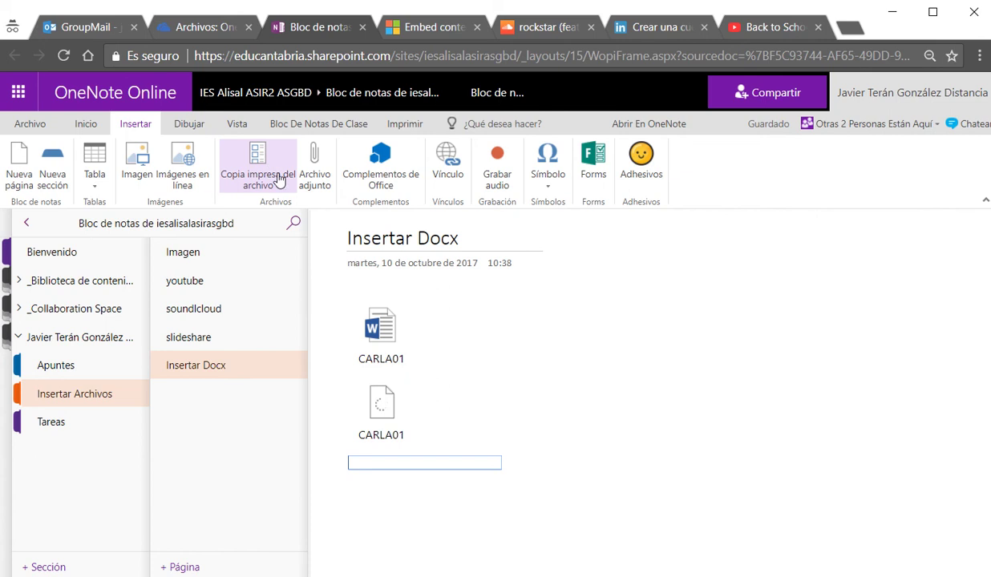
# Step: Delete both CARLA01 attachments and insert a file printout of CARLA01.docx instead
pyautogui.click(393, 325)
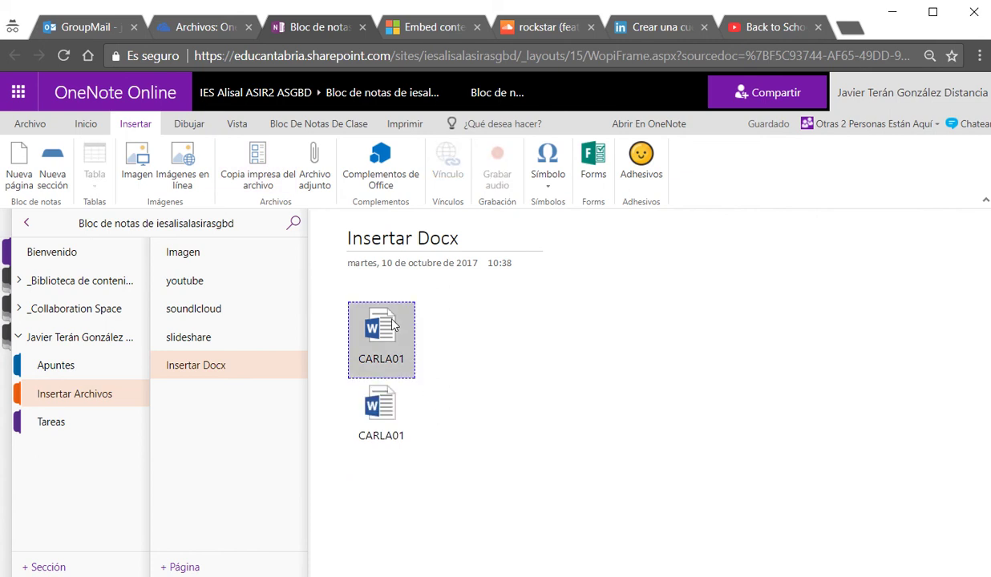
pyautogui.press('Delete')
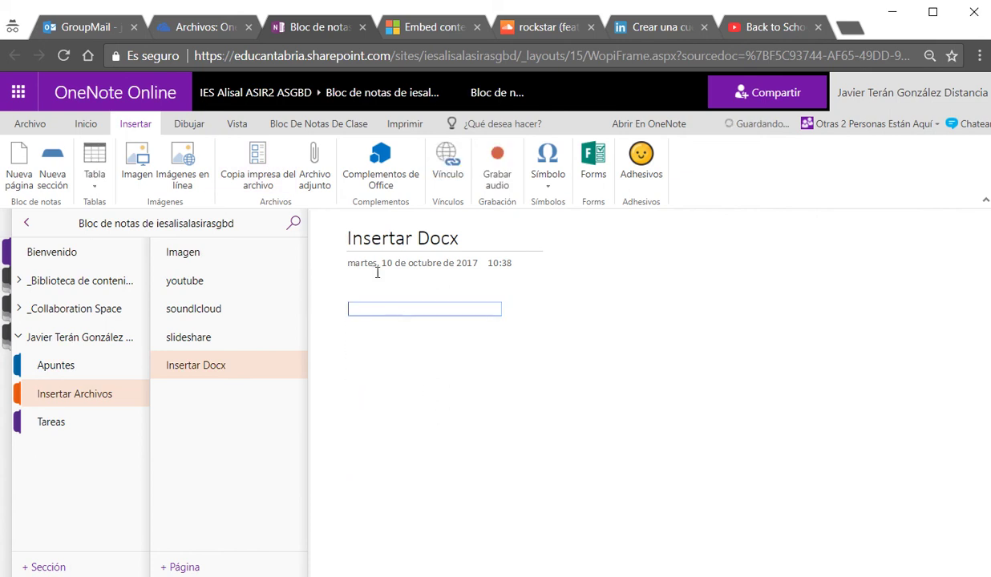
pyautogui.click(259, 165)
pyautogui.click(409, 354)
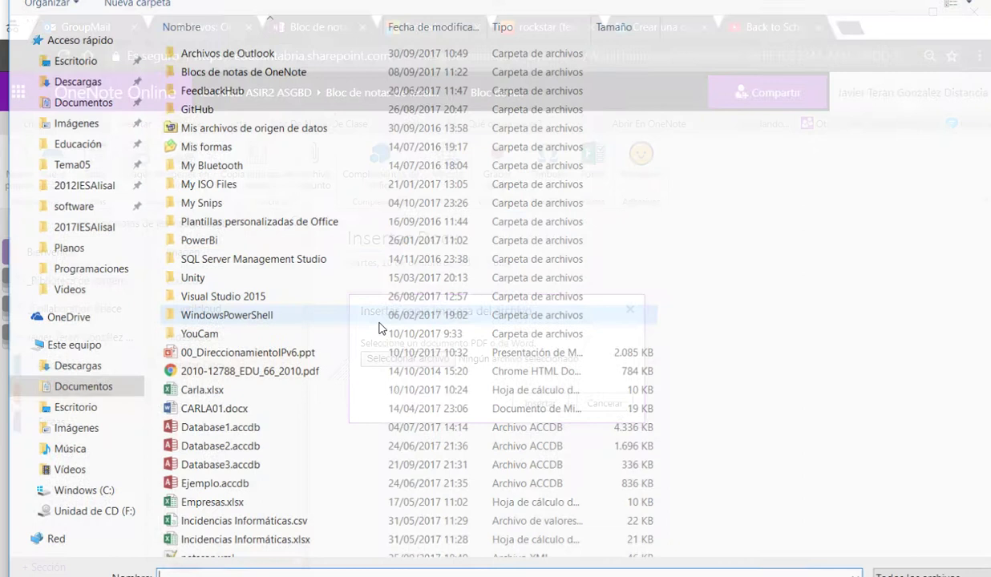
pyautogui.doubleClick(210, 410)
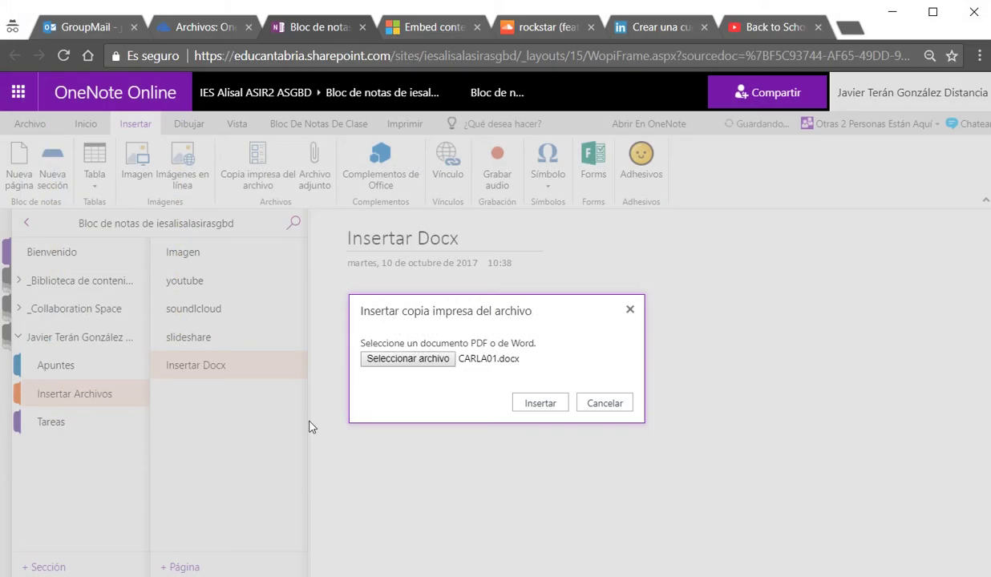
pyautogui.click(539, 399)
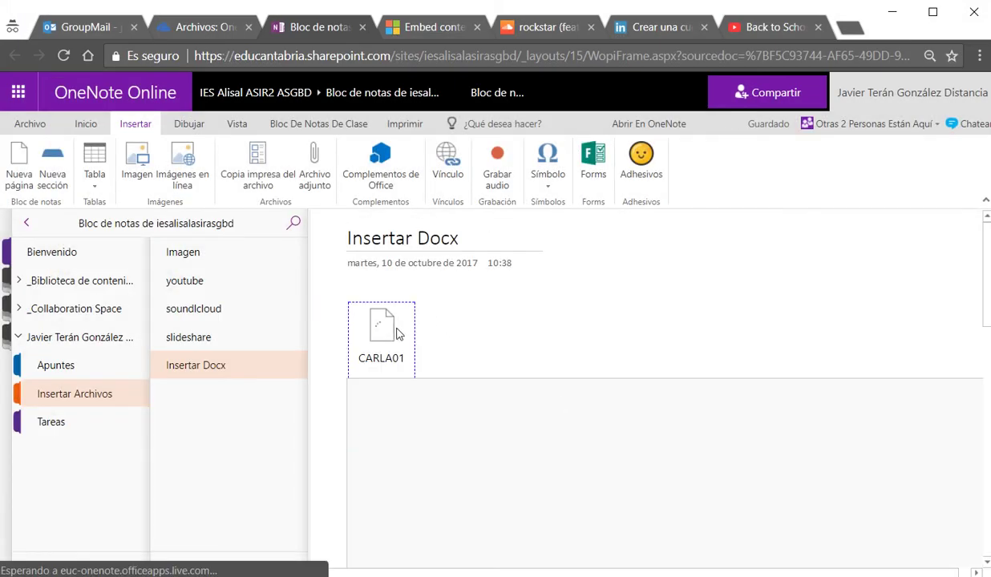
pyautogui.moveTo(393, 277); pyautogui.dragTo(415, 282)
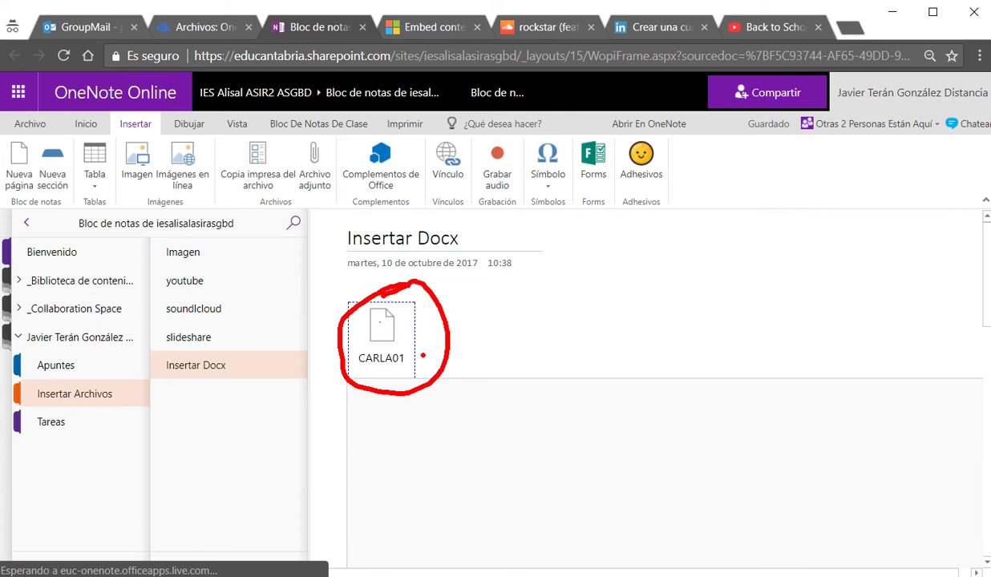
pyautogui.moveTo(465, 358)
pyautogui.mouseDown()
pyautogui.moveTo(541, 367)
pyautogui.moveTo(457, 401)
pyautogui.mouseUp()
pyautogui.press('Escape')
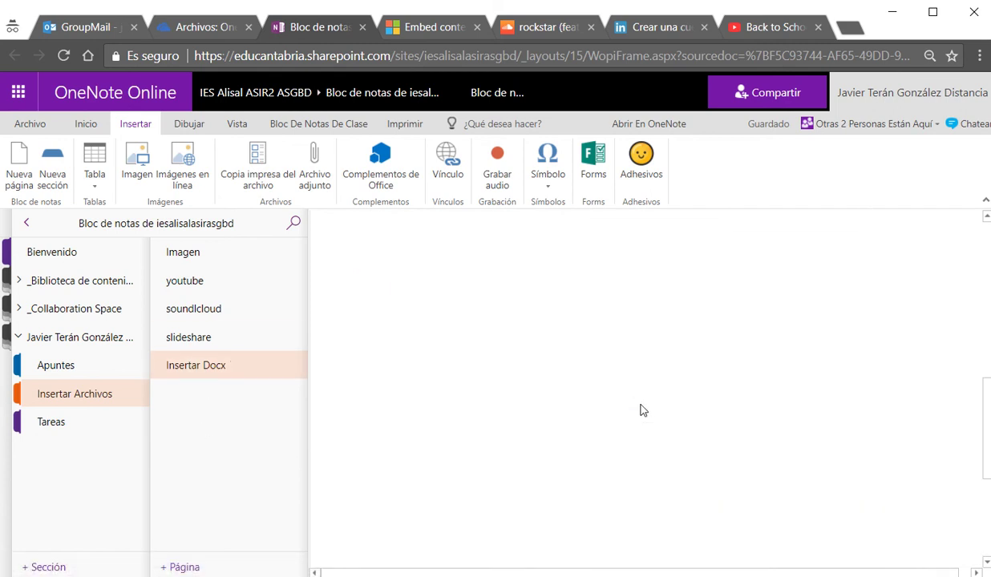
# Step: Try opening the CARLA01 attachment, cancel the download prompt, and open the page-list options
pyautogui.click(381, 341)
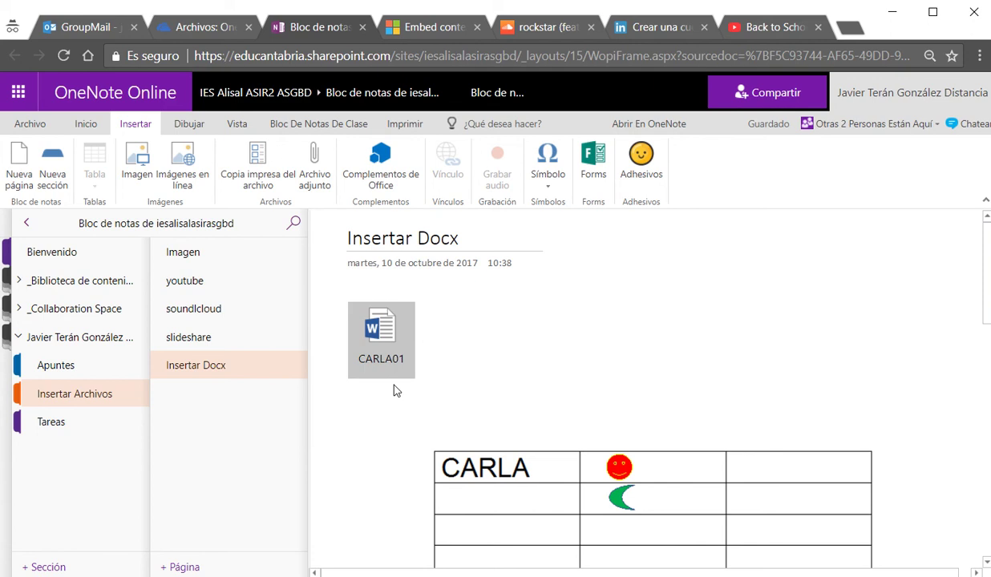
pyautogui.doubleClick(380, 340)
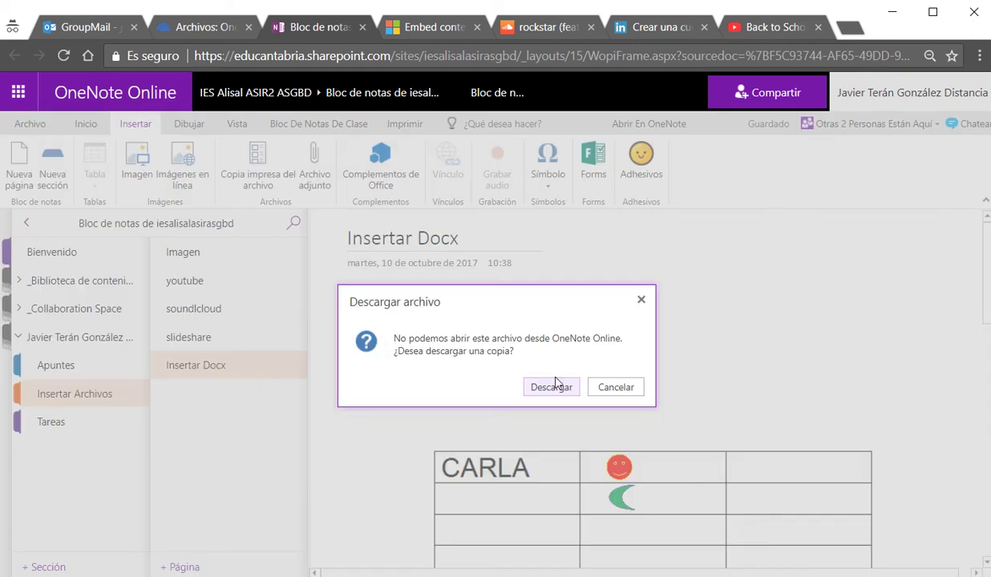
pyautogui.click(615, 387)
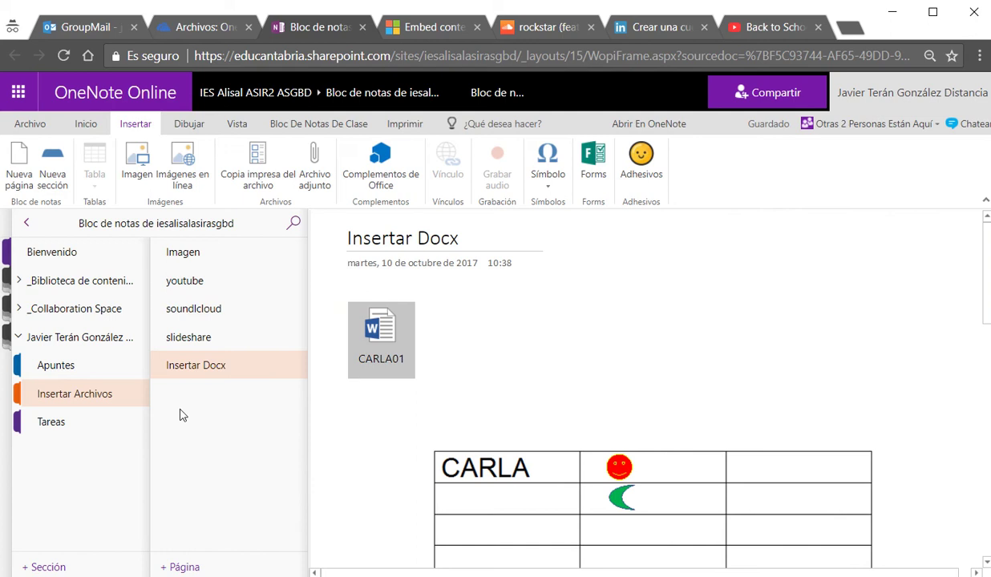
pyautogui.rightClick(202, 437)
pyautogui.click(241, 435)
pyautogui.rightClick(215, 418)
# Step: Create a 'Powerpoint' page and try a printout of 00_DireccionamientoIPv6.ppt, acknowledging the unsupported-file error
pyautogui.click(250, 429)
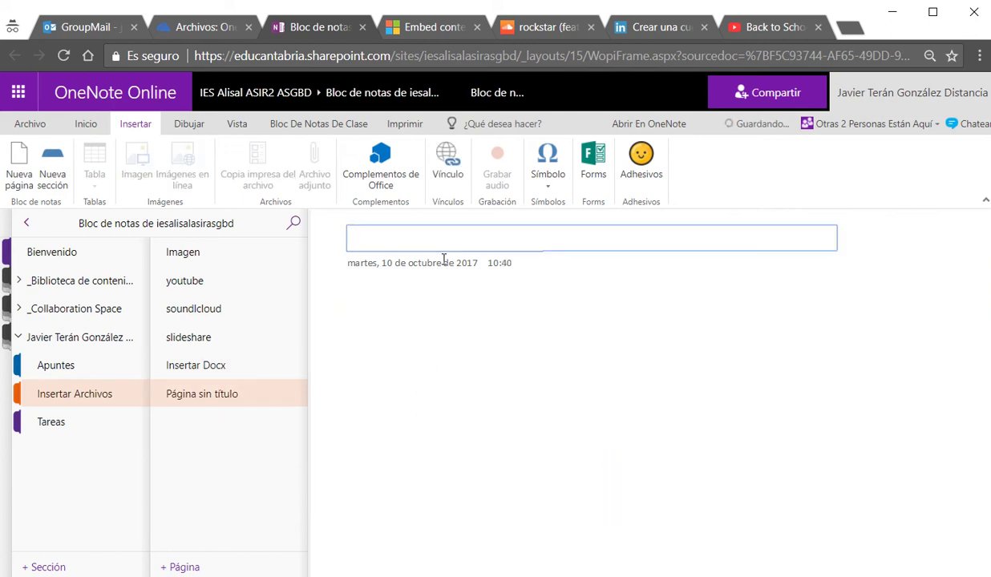
pyautogui.write('Powerpoint')
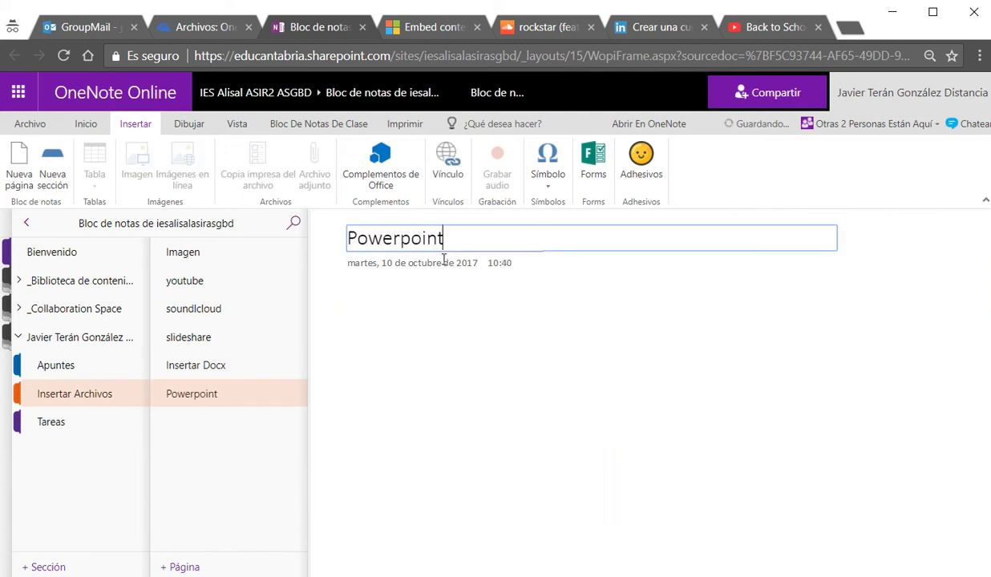
pyautogui.click(386, 290)
pyautogui.click(257, 164)
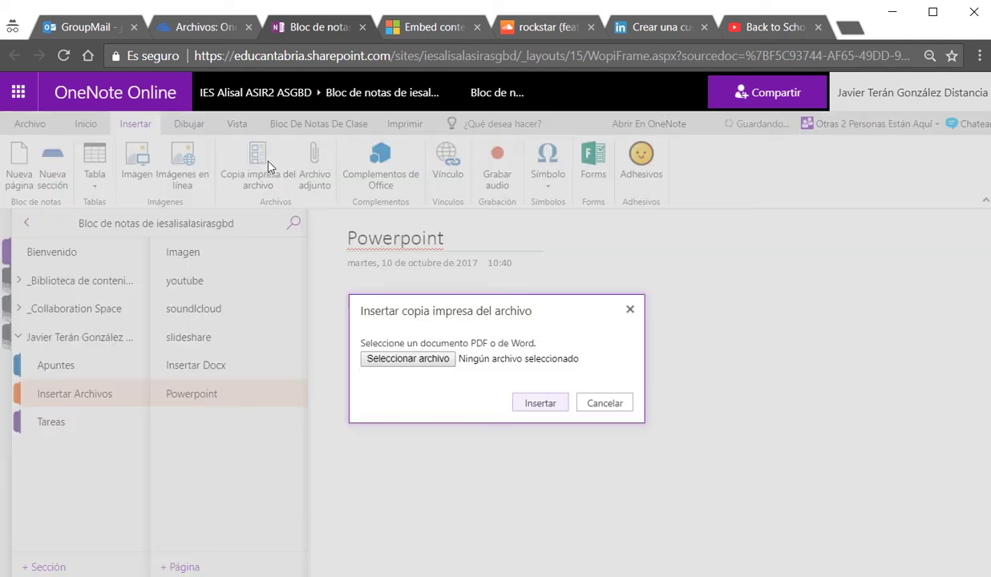
pyautogui.click(454, 360)
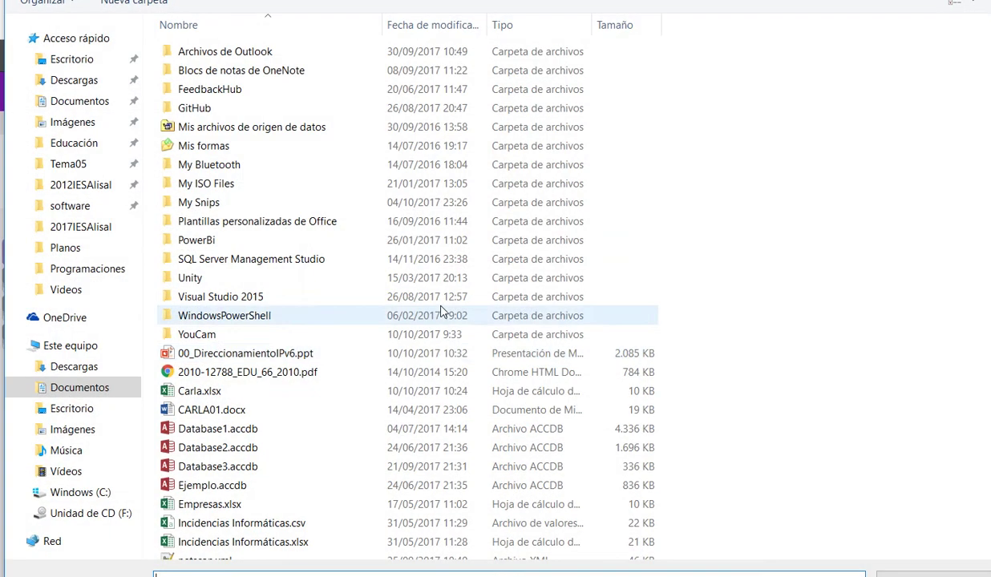
pyautogui.doubleClick(210, 353)
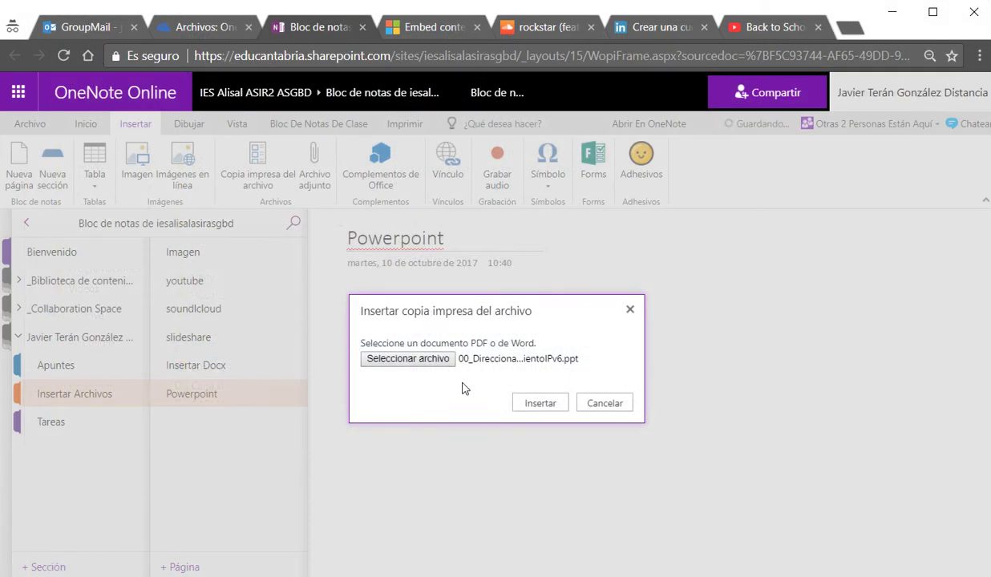
pyautogui.click(549, 408)
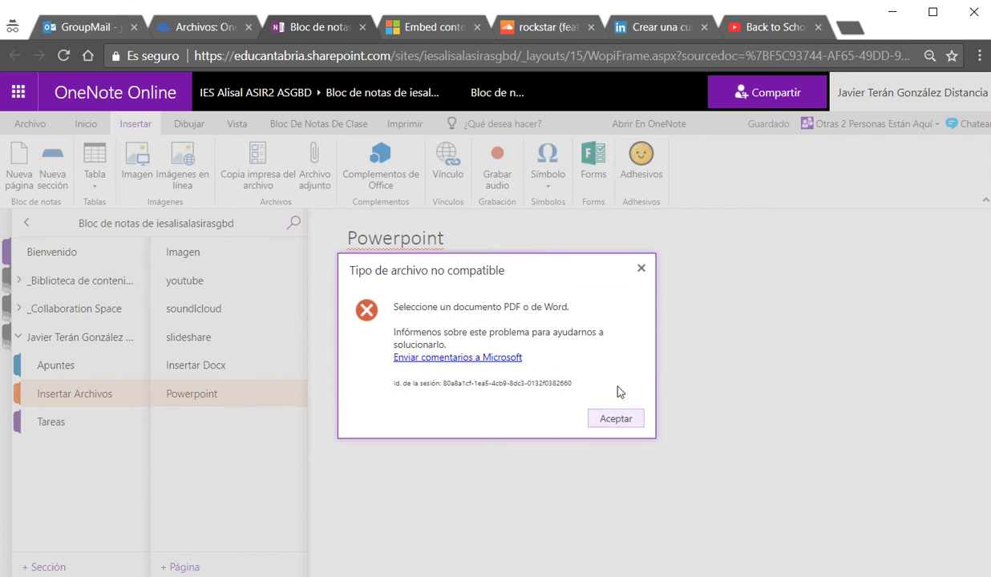
pyautogui.click(611, 421)
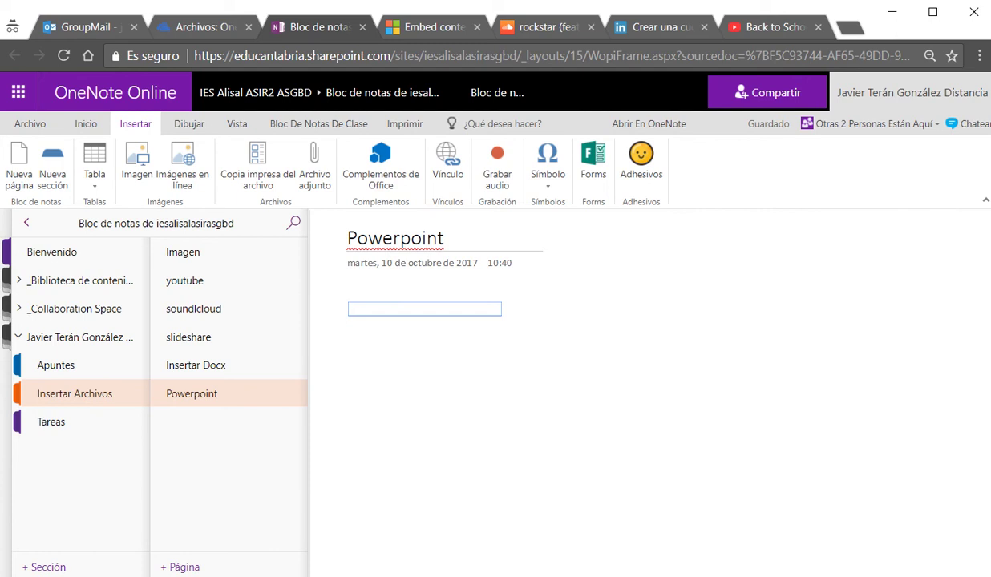
# Step: Drag 00_DireccionamientoIPv6.ppt from File Explorer onto the Powerpoint page as an attachment
pyautogui.hotkey('alt', 'Tab')
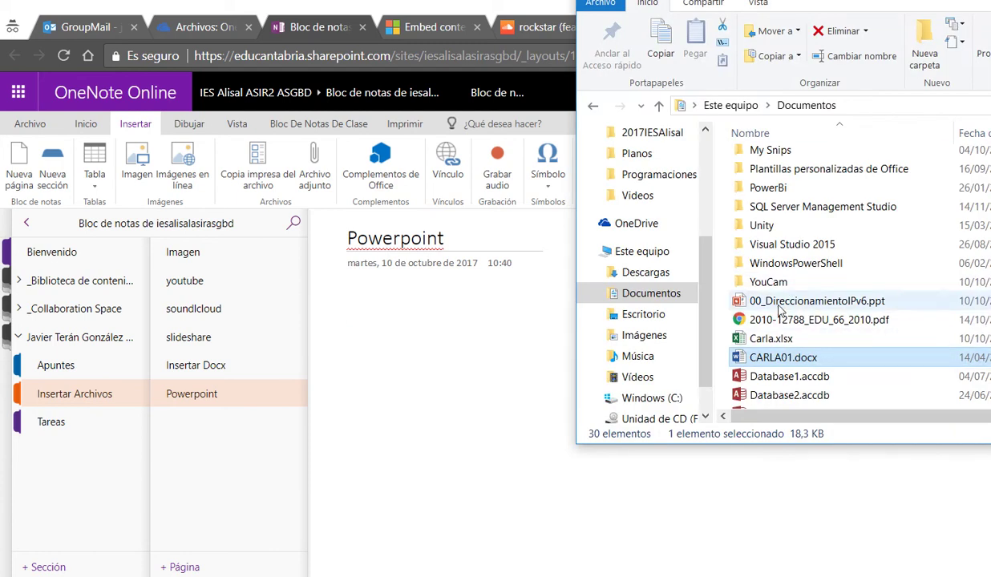
pyautogui.moveTo(817, 300); pyautogui.dragTo(381, 347)
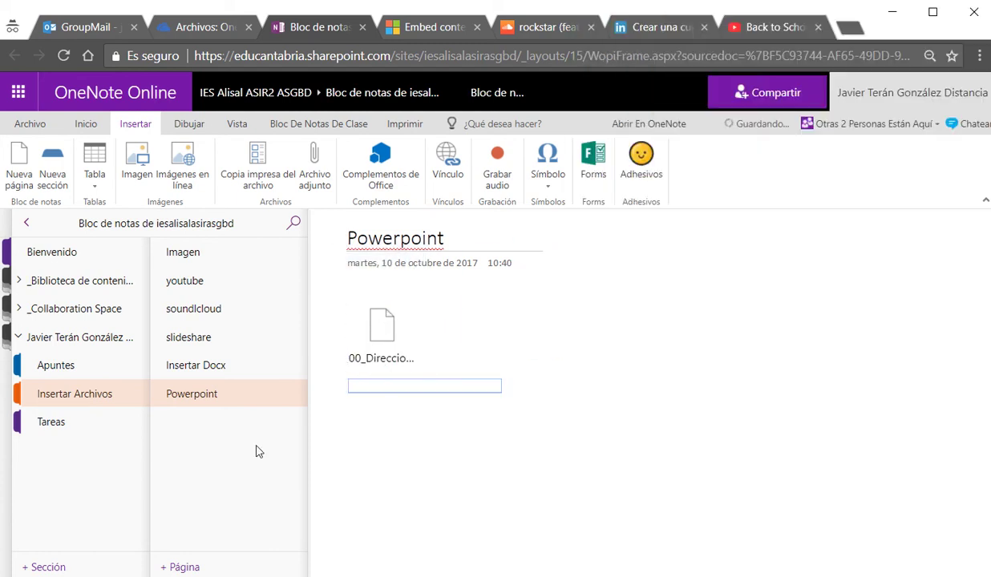
pyautogui.rightClick(231, 437)
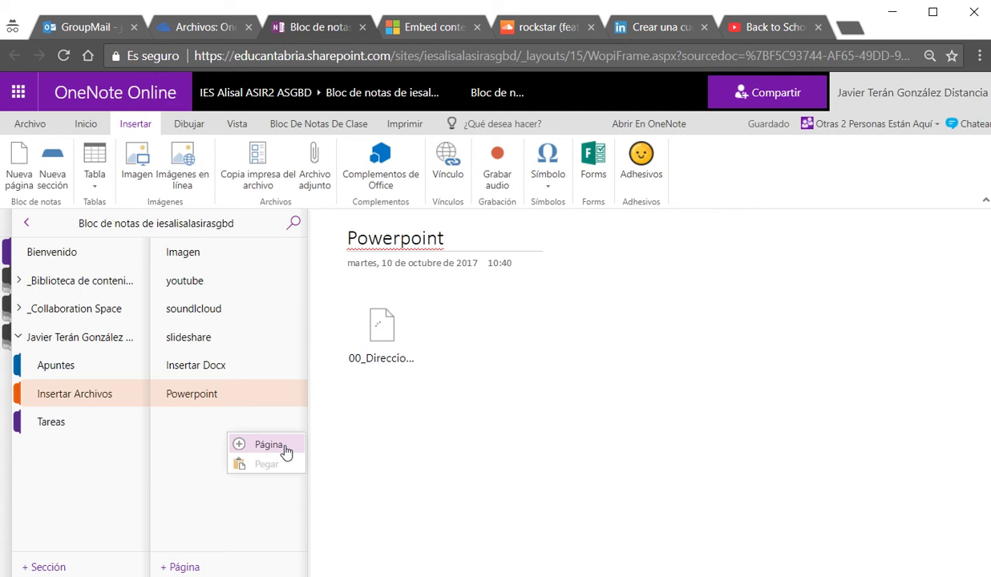
# Step: Create a 'pdf' page with a printout of the 2010 PDF, then revisit the Insertar Docx and Powerpoint pages
pyautogui.click(283, 449)
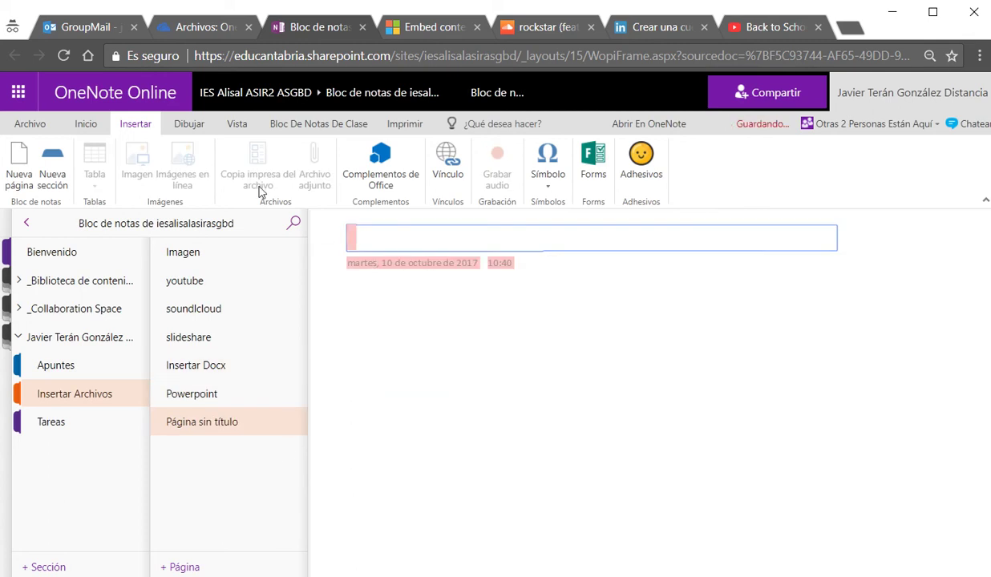
pyautogui.write('pd')
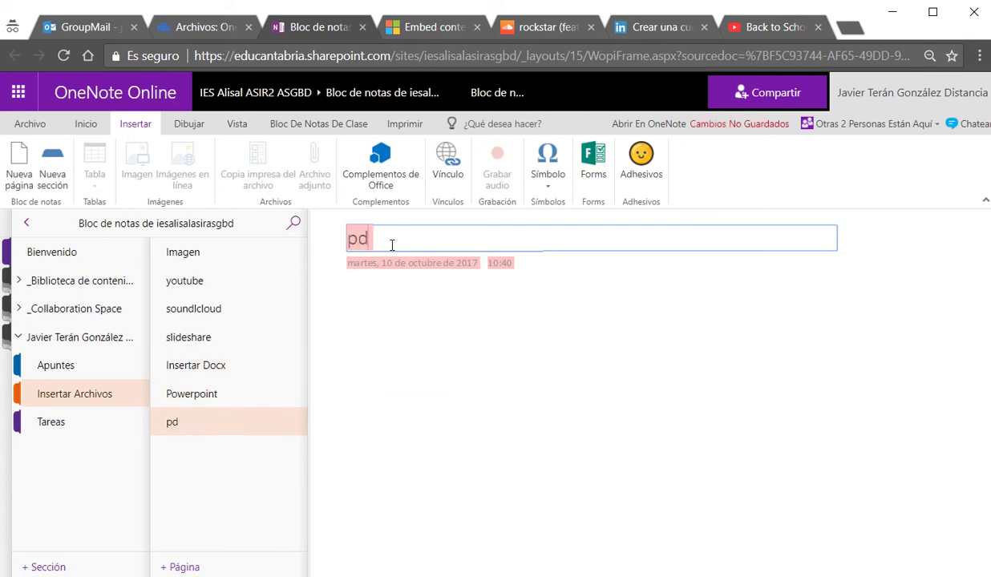
pyautogui.write('f')
pyautogui.click(380, 317)
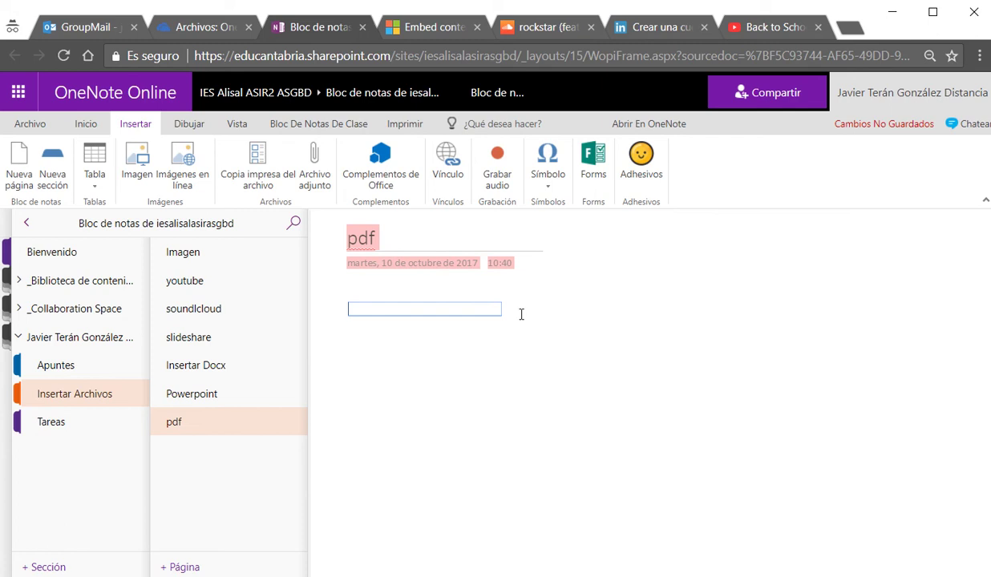
pyautogui.click(250, 167)
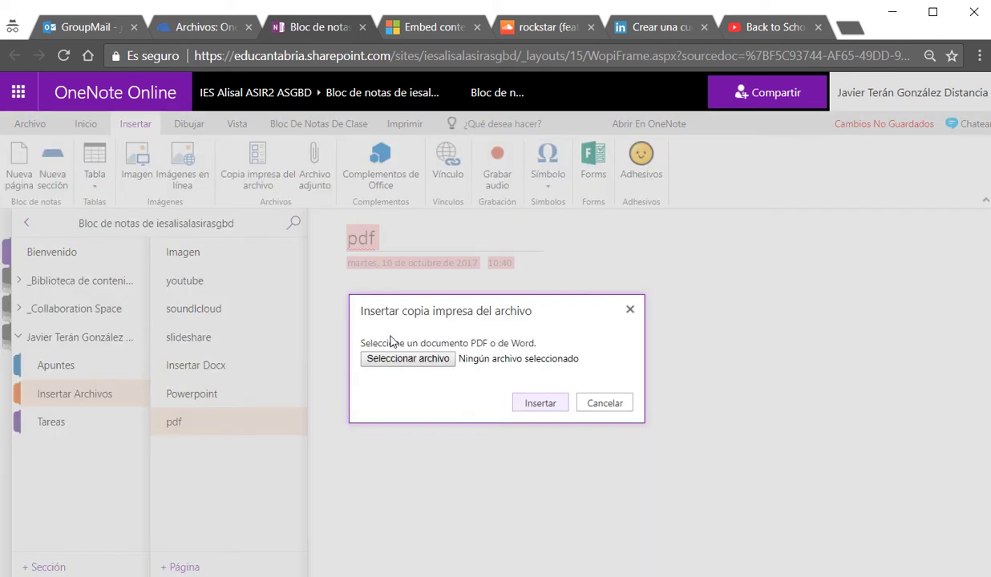
pyautogui.click(453, 362)
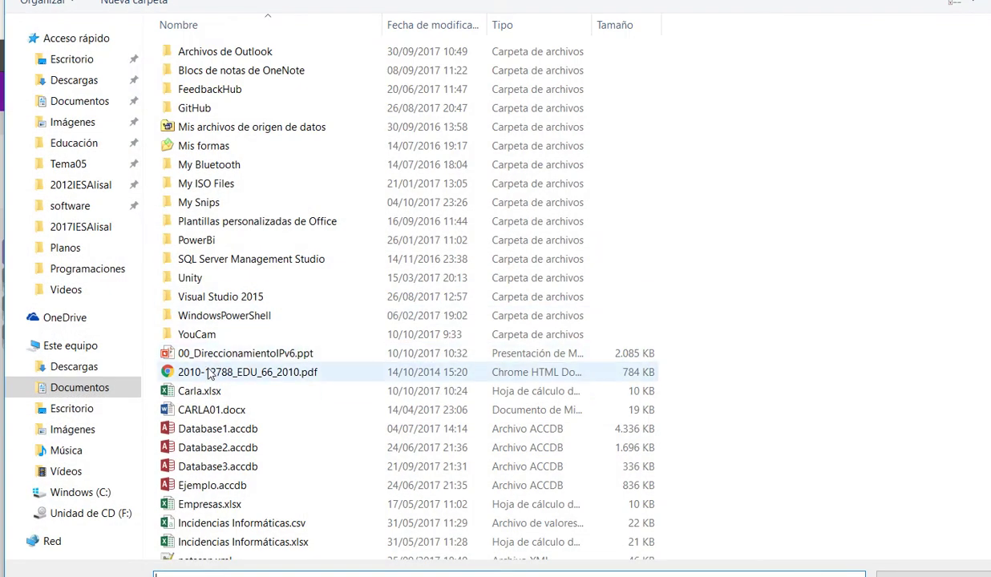
pyautogui.doubleClick(210, 374)
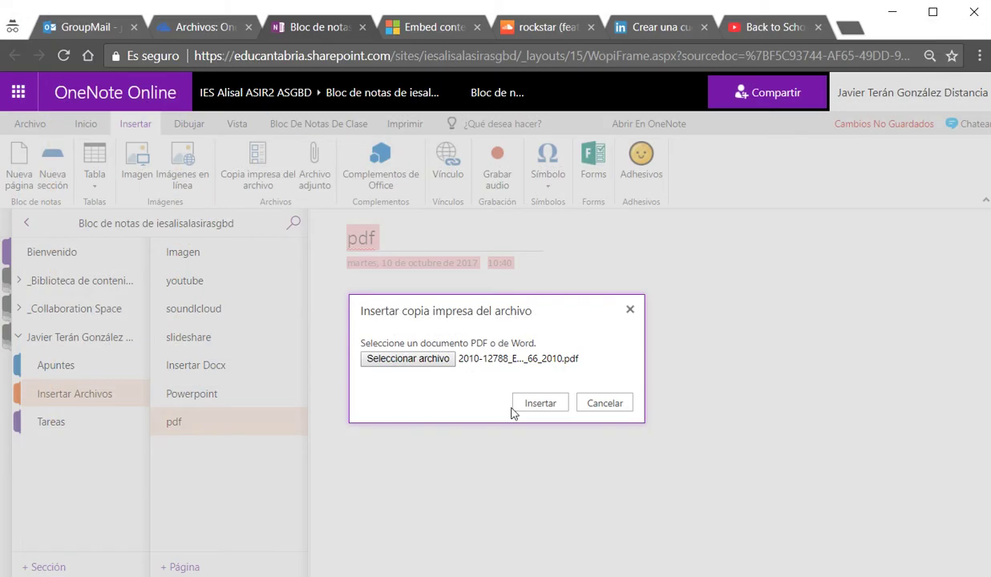
pyautogui.click(539, 403)
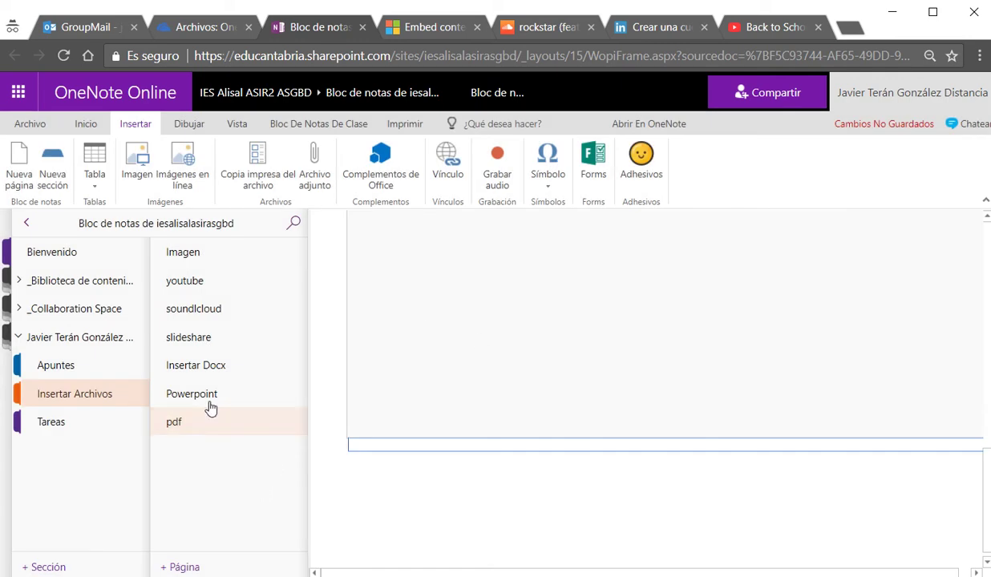
pyautogui.click(207, 369)
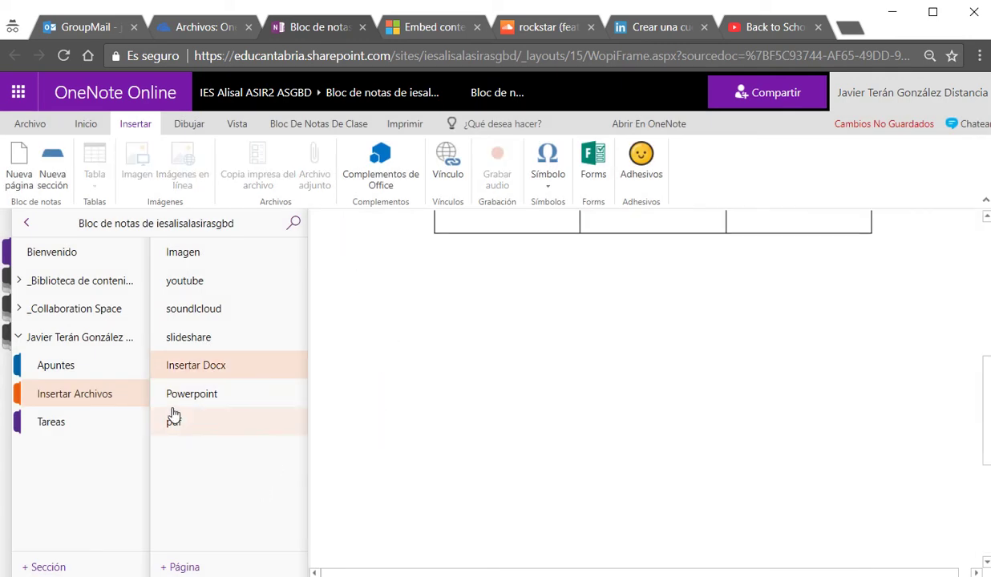
pyautogui.click(202, 402)
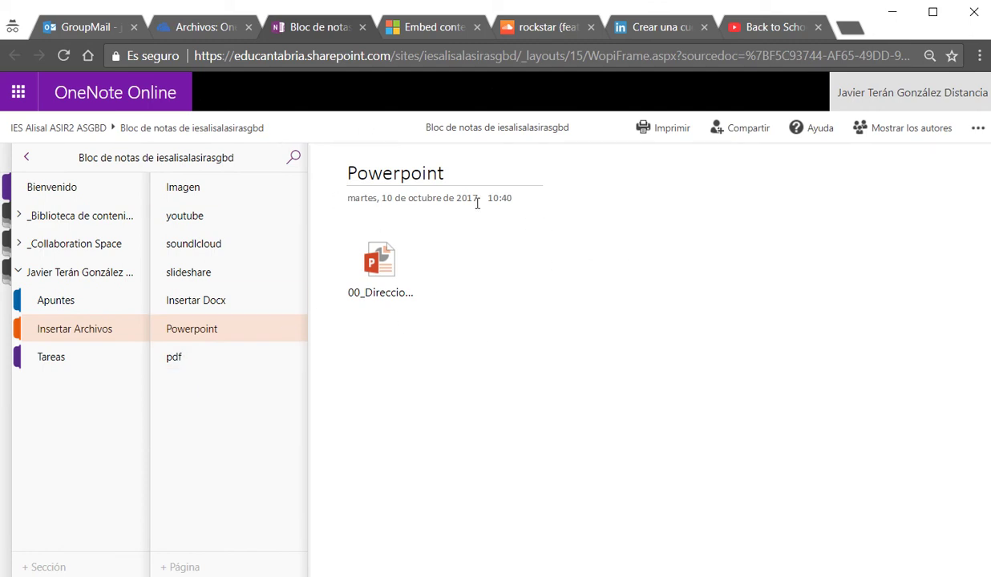
# Step: From the pdf page, add a new untitled page below it, then return to pdf
pyautogui.click(172, 357)
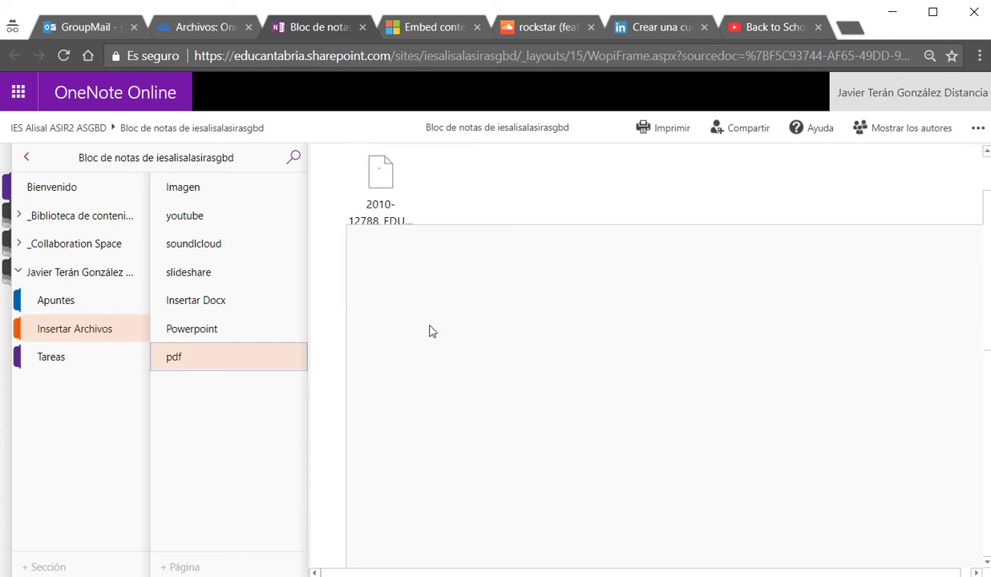
pyautogui.rightClick(234, 401)
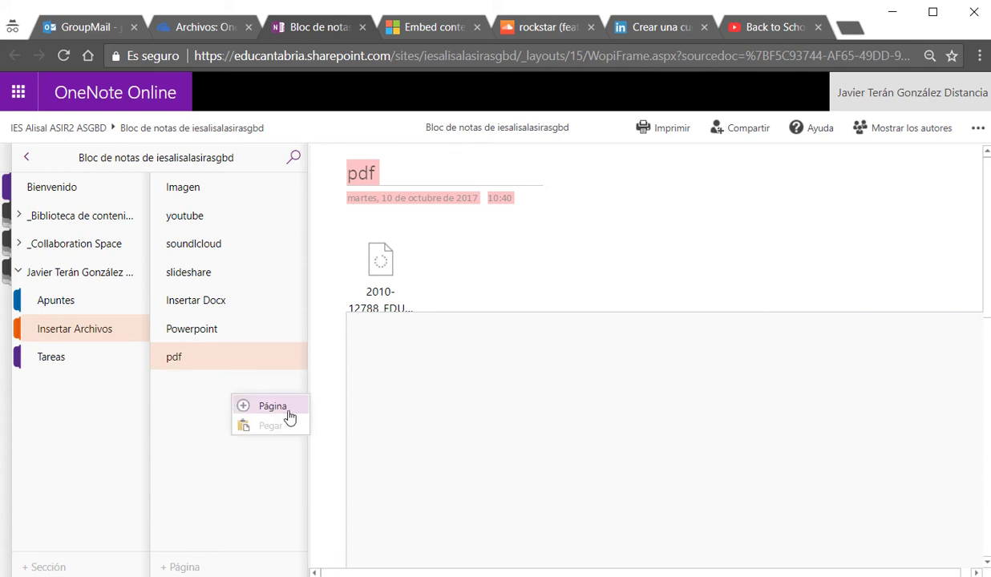
pyautogui.click(272, 405)
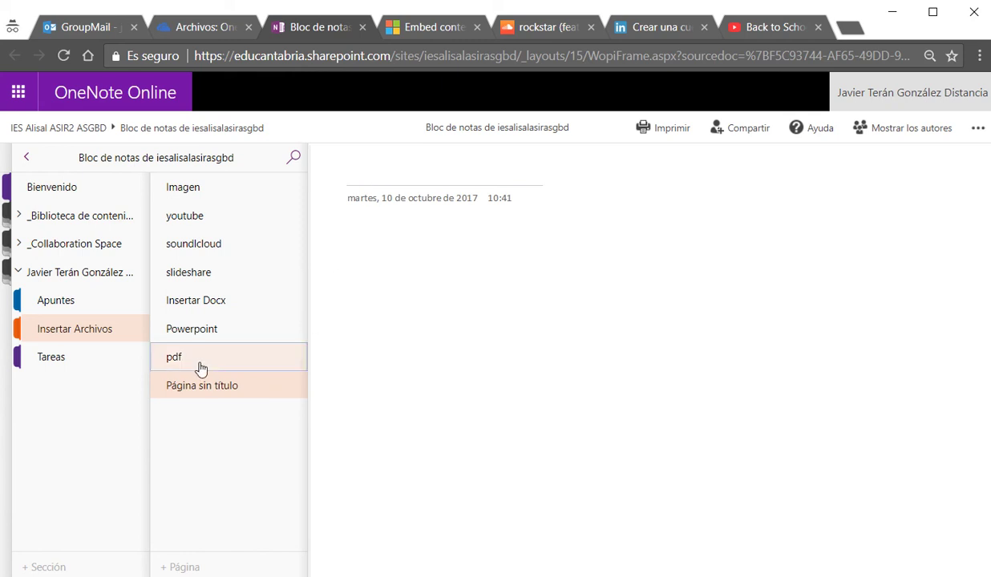
pyautogui.click(196, 359)
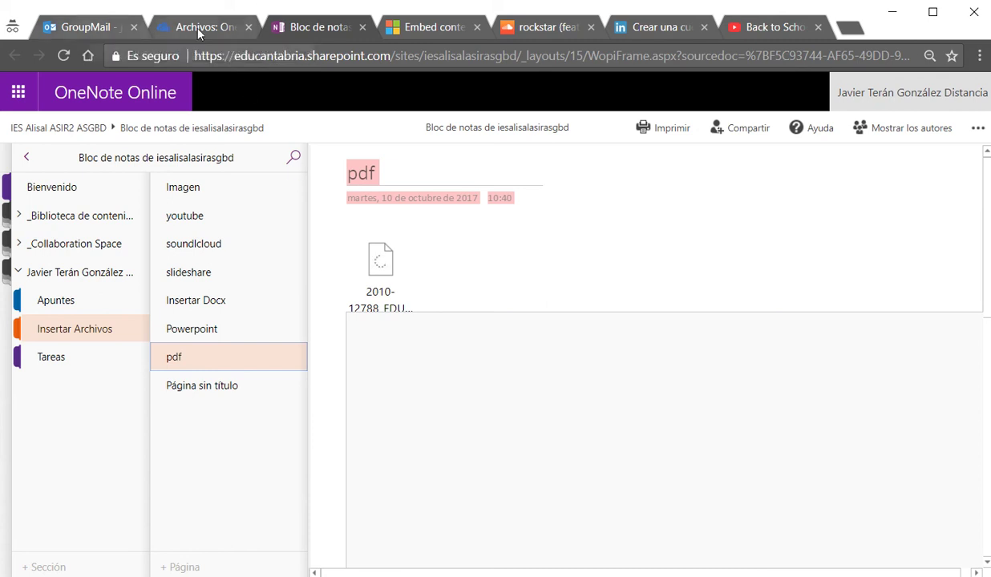
# Step: Open the IES Alisal ASIR2 ASGBD group's Archivos and browse to its SharePoint Documentos library
pyautogui.click(84, 26)
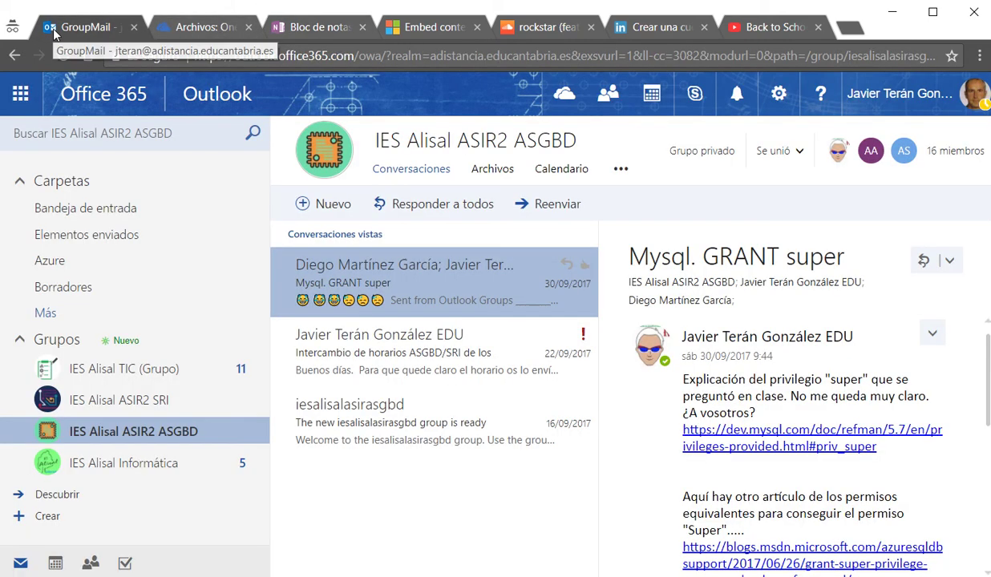
pyautogui.click(21, 96)
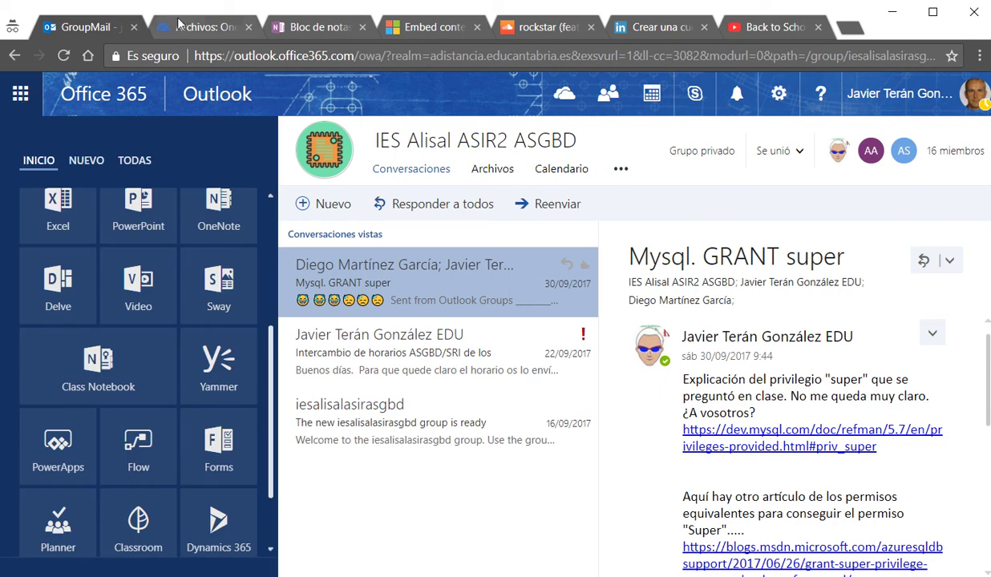
pyautogui.click(498, 507)
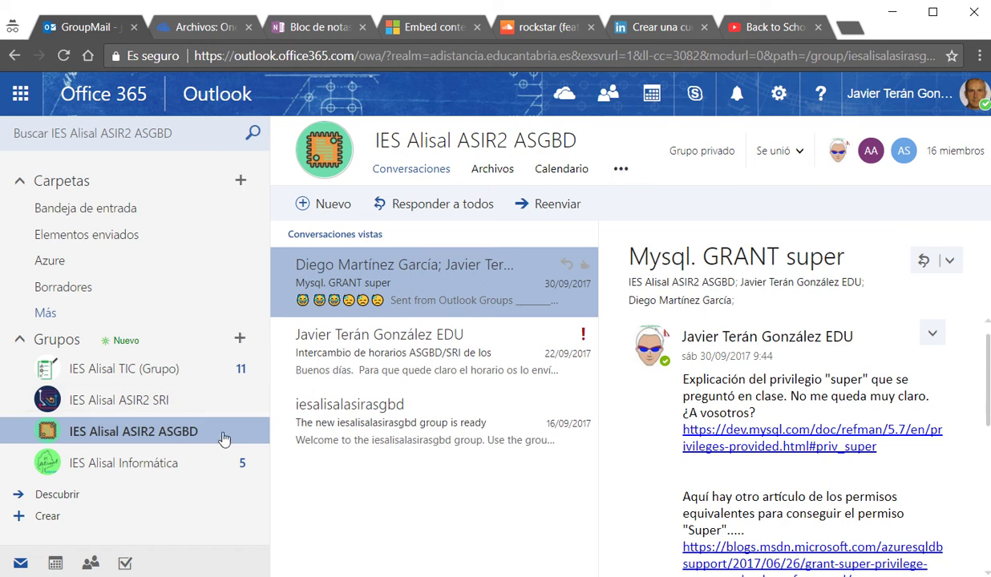
pyautogui.click(619, 172)
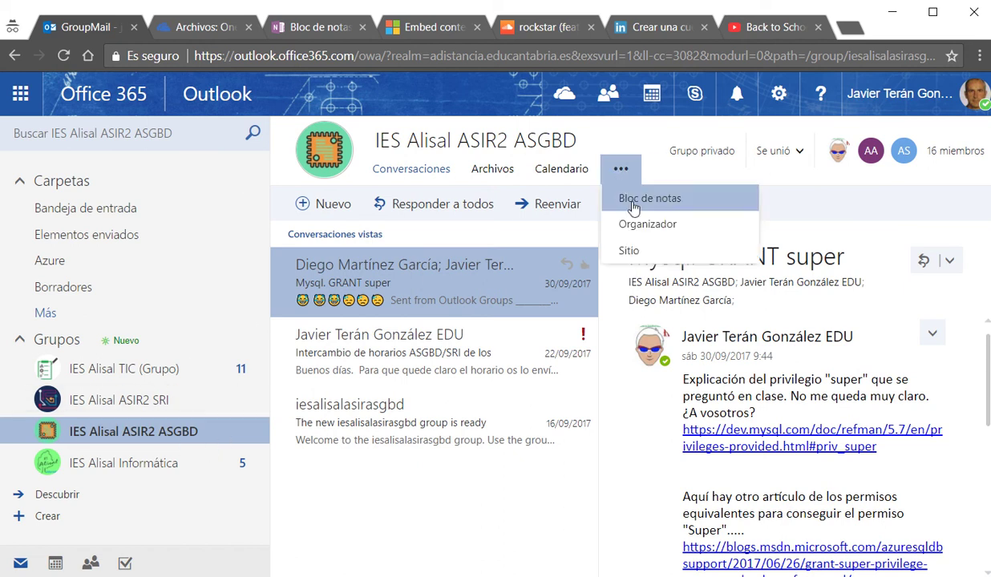
pyautogui.click(481, 176)
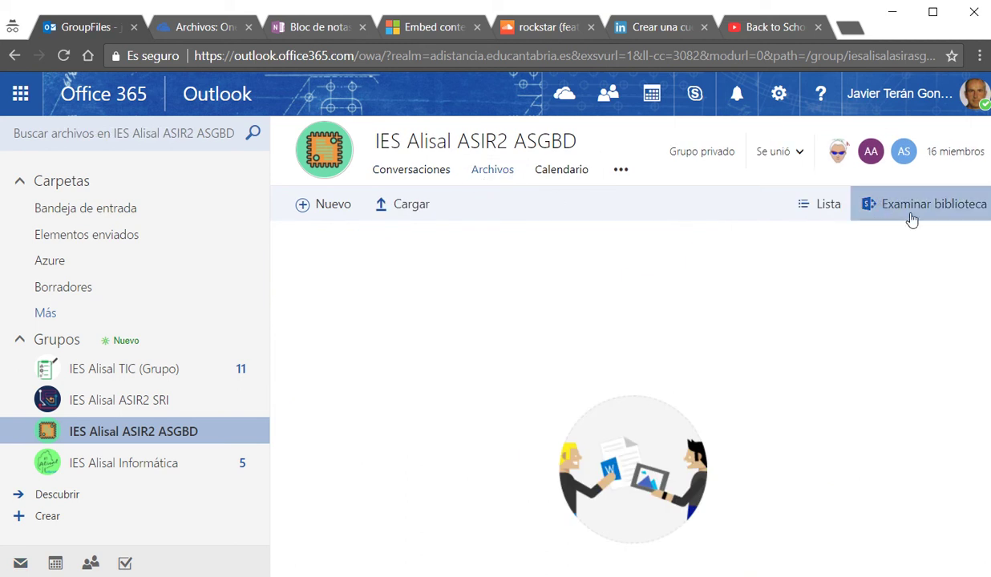
pyautogui.moveTo(918, 207); pyautogui.dragTo(879, 178)
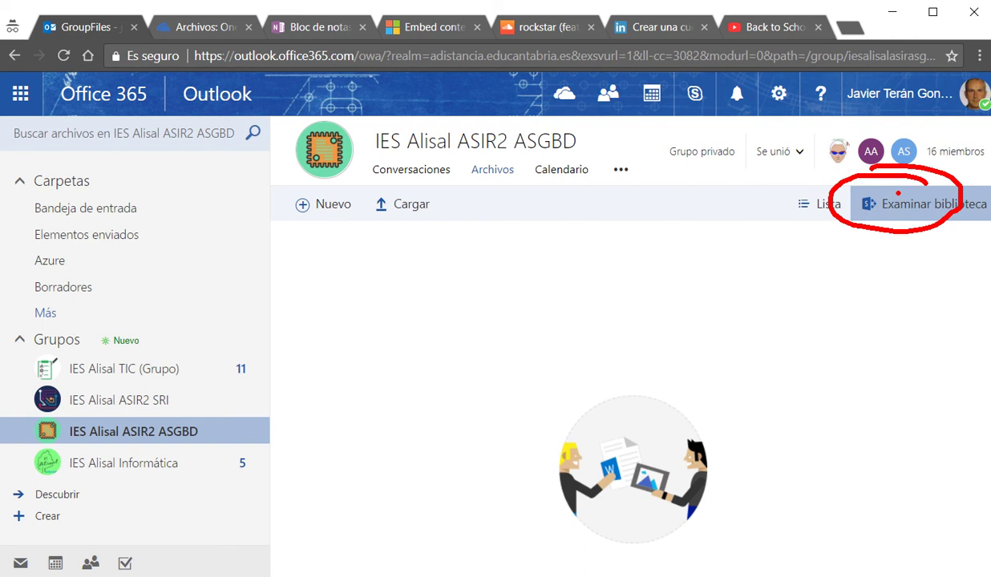
pyautogui.click(915, 210)
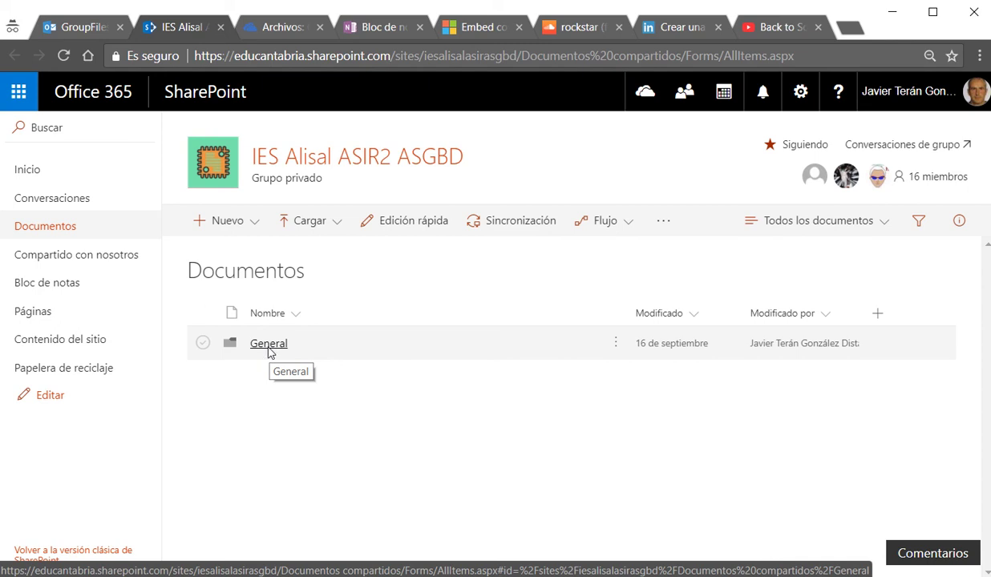
# Step: Upload Carla.xlsx from File Explorer into the General folder
pyautogui.click(269, 345)
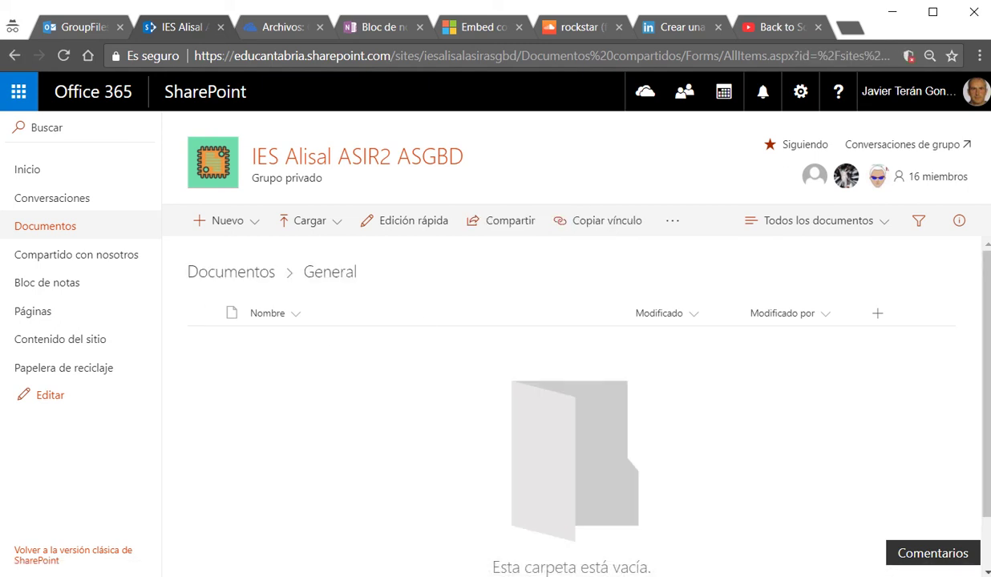
pyautogui.hotkey('alt', 'Tab')
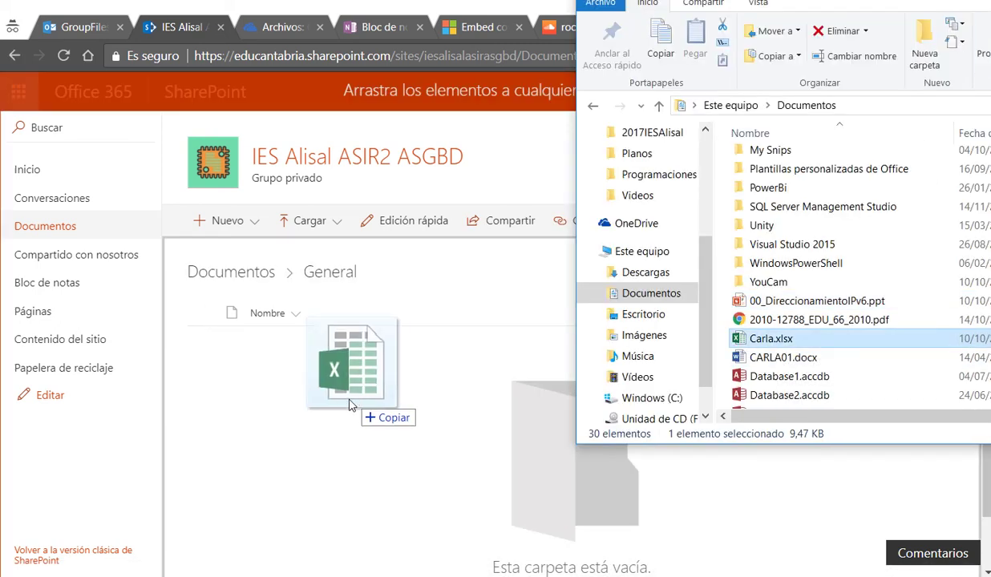
pyautogui.moveTo(771, 339); pyautogui.dragTo(323, 420)
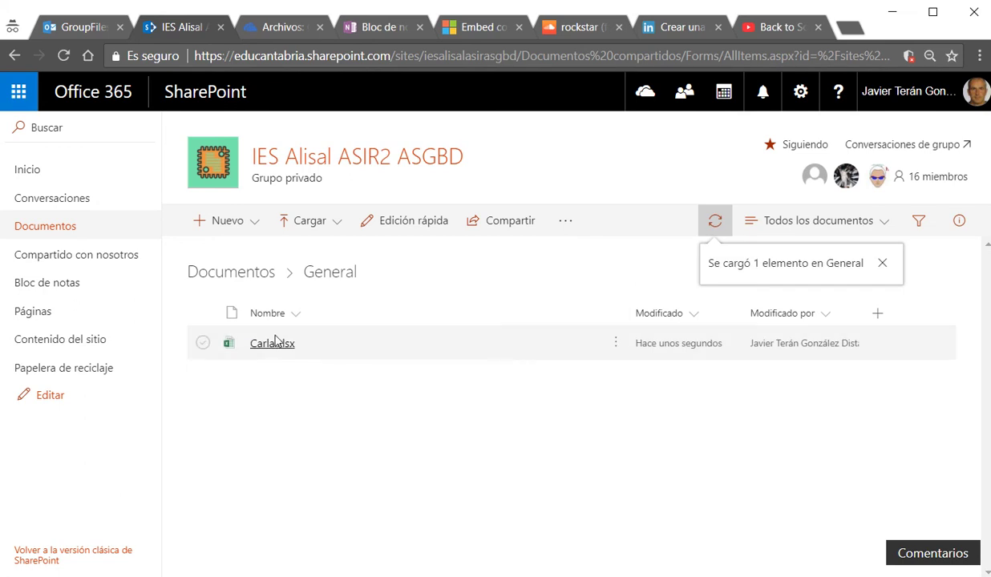
# Step: Open Carla.xlsx in Excel Online, copy its address, close it, and return to OneNote
pyautogui.click(269, 337)
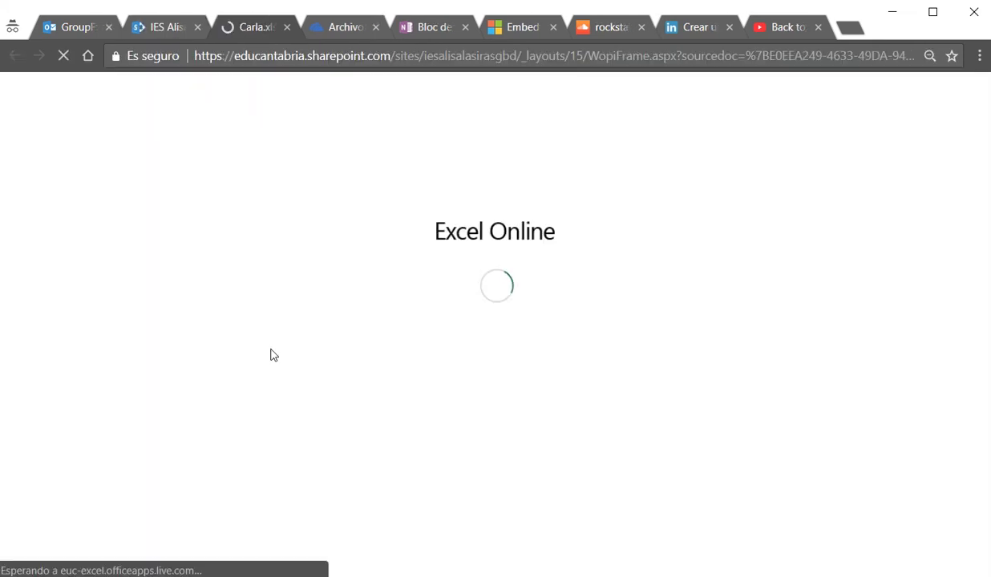
pyautogui.click(350, 58)
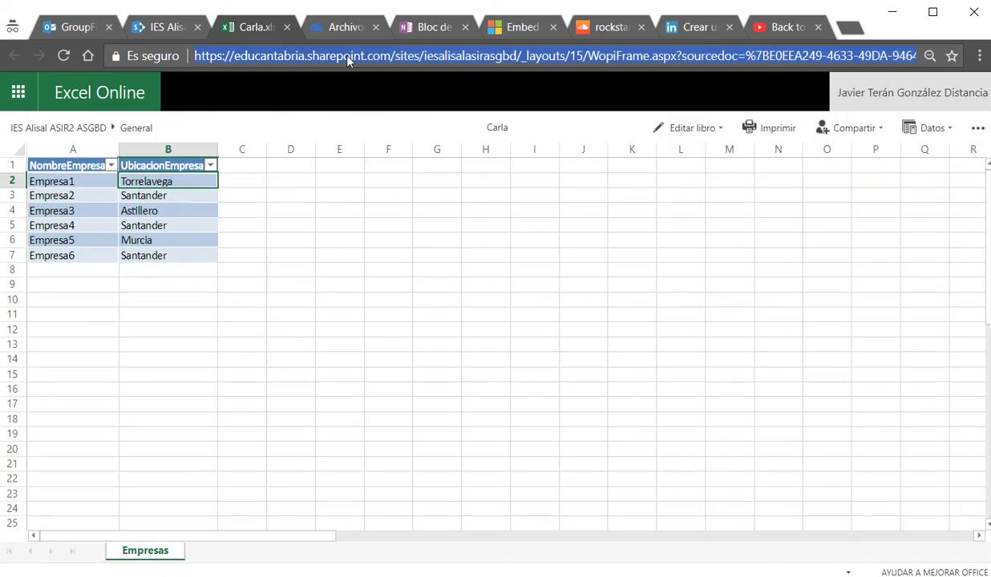
pyautogui.click(286, 27)
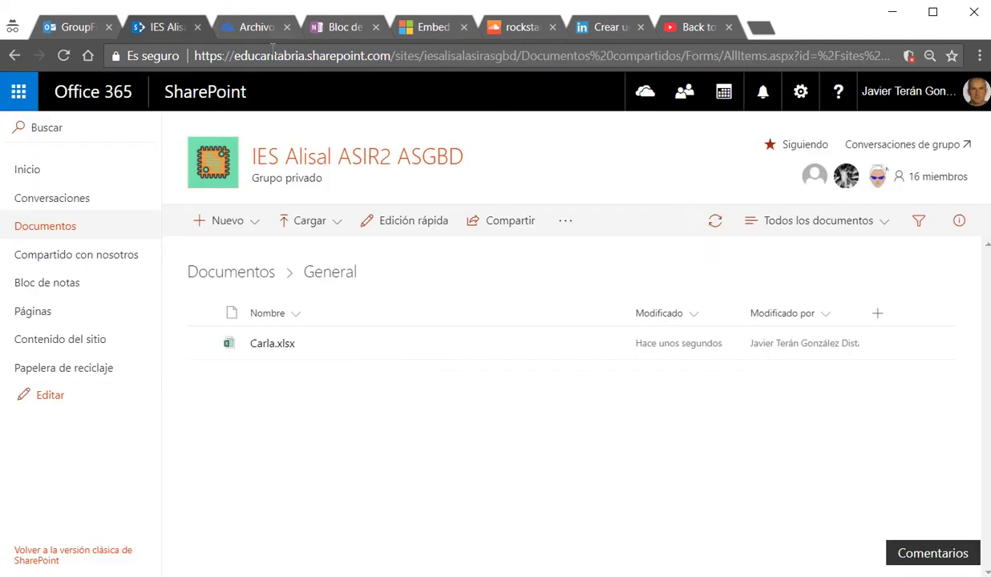
pyautogui.click(338, 26)
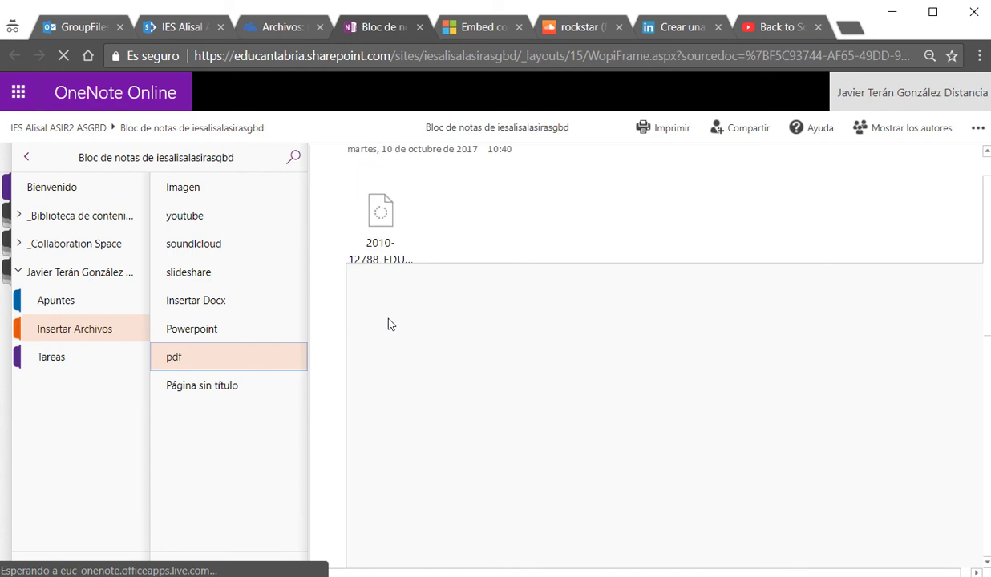
# Step: Try bringing up the paste options on the blank untitled page
pyautogui.click(206, 385)
pyautogui.rightClick(372, 251)
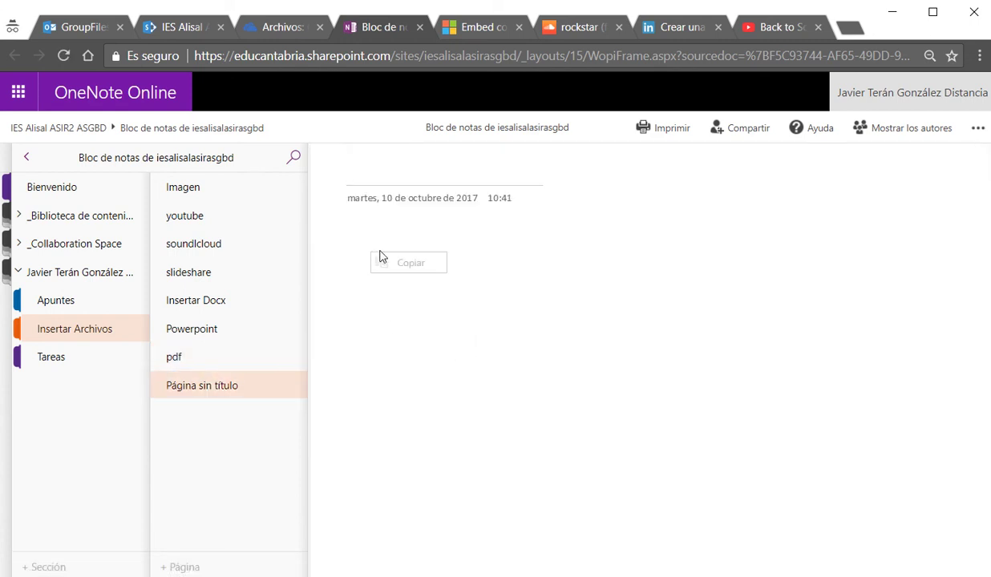
pyautogui.click(338, 231)
pyautogui.rightClick(372, 229)
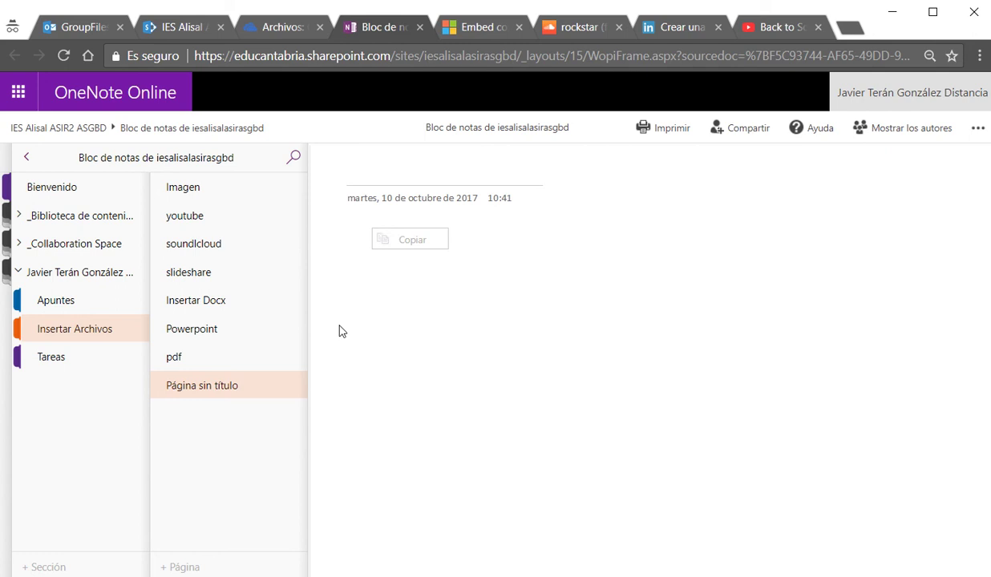
pyautogui.click(181, 360)
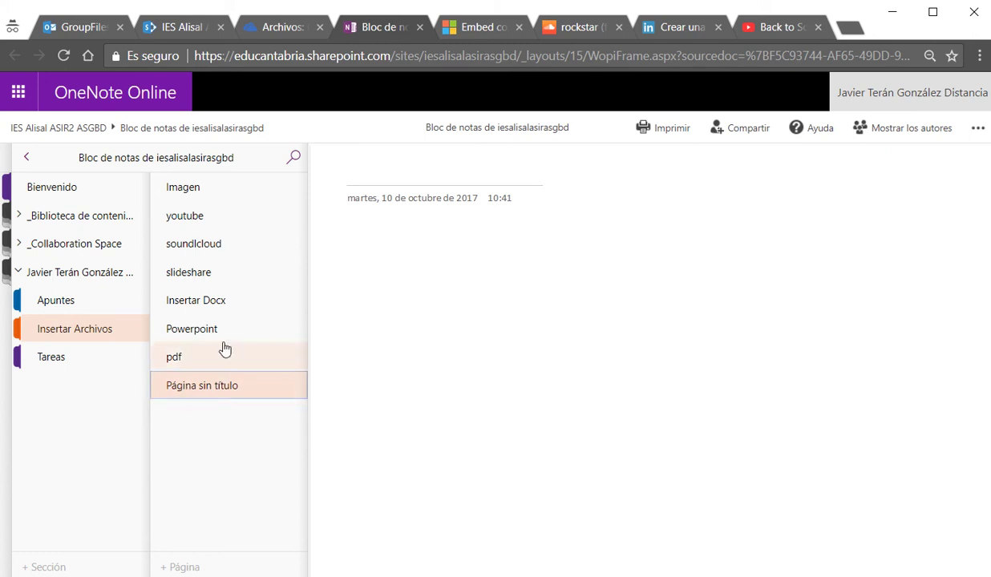
# Step: Scroll through the pdf page, then return to the blank untitled page
pyautogui.click(170, 371)
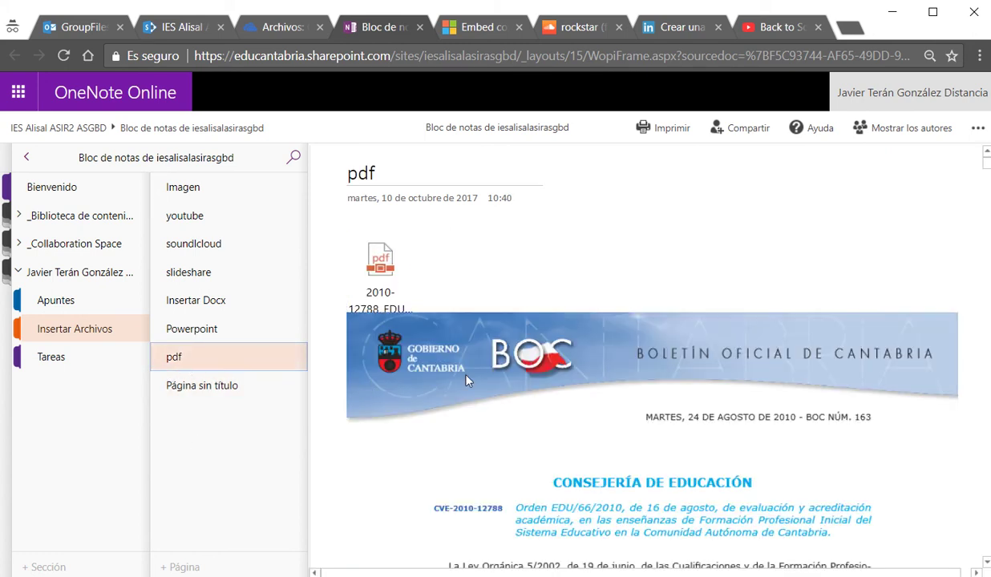
pyautogui.scroll(-3, 479, 387)
pyautogui.scroll(-1, 479, 388)
pyautogui.scroll(2, 469, 364)
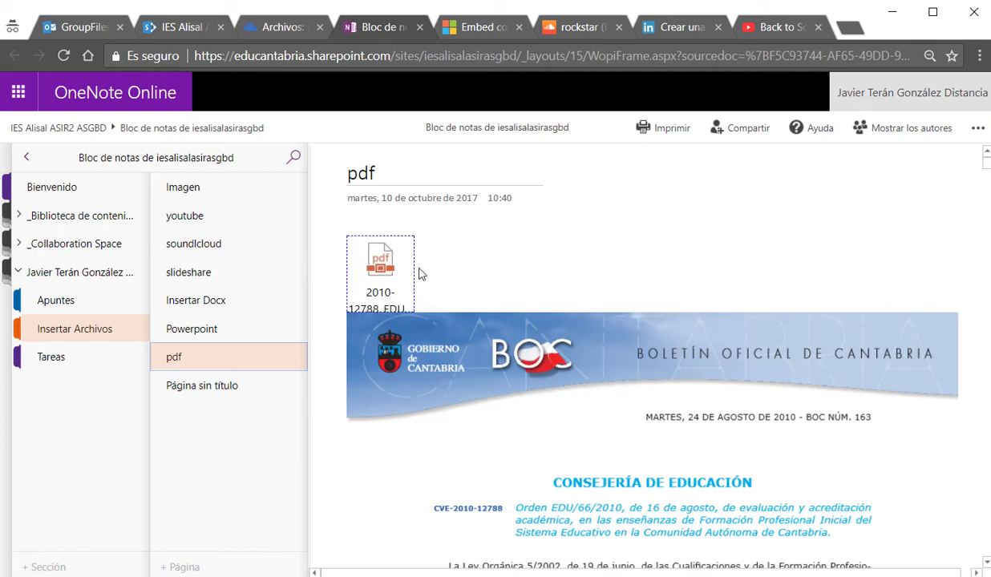
pyautogui.scroll(-1, 481, 345)
pyautogui.scroll(-5, 489, 351)
pyautogui.scroll(-3, 488, 350)
pyautogui.scroll(-3, 487, 348)
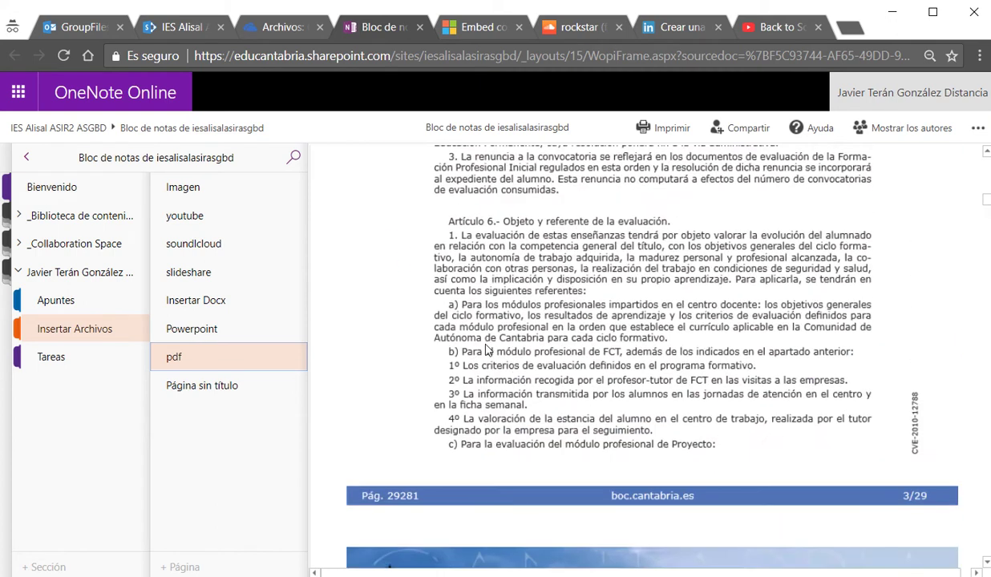
pyautogui.scroll(-5, 485, 346)
pyautogui.scroll(-5, 485, 347)
pyautogui.scroll(-5, 485, 346)
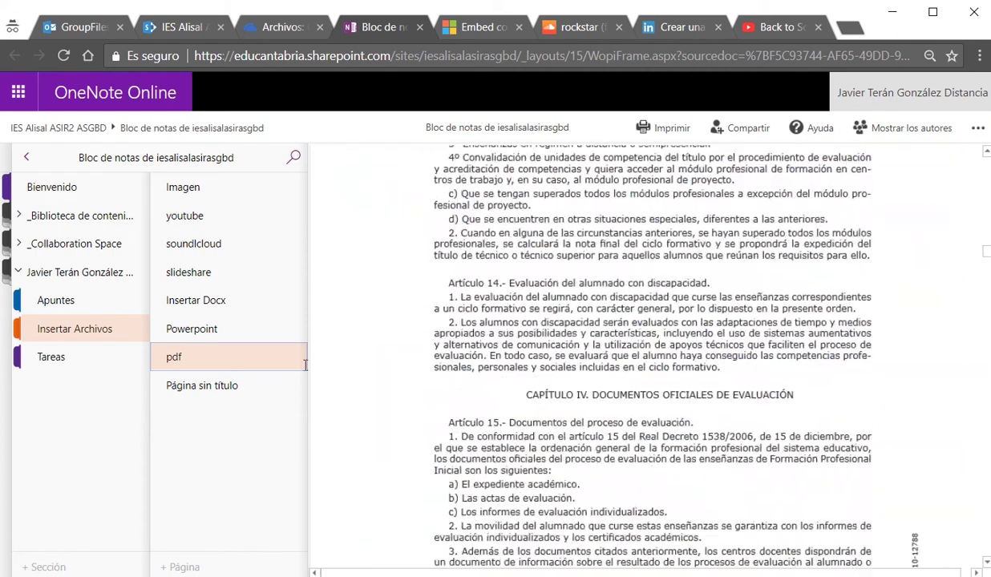
pyautogui.click(199, 389)
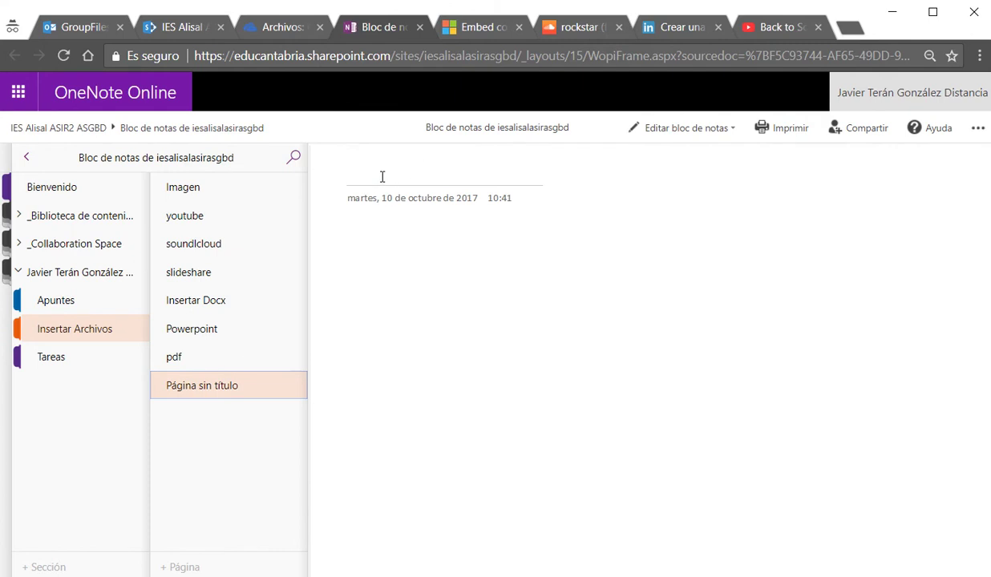
pyautogui.moveTo(201, 385); pyautogui.dragTo(170, 426)
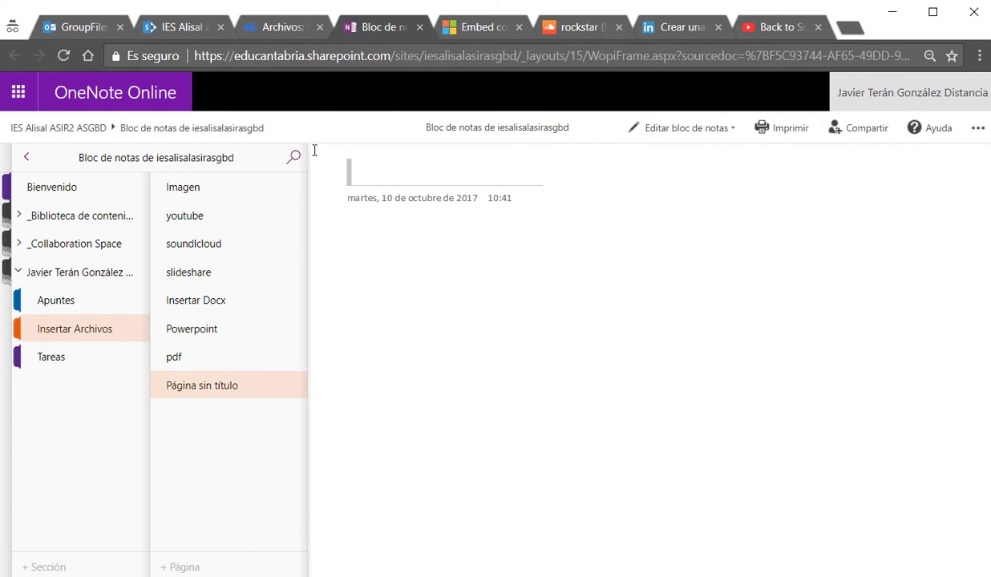
# Step: Reload the notebook with F5 and open Insertar Archivos in your student section group
pyautogui.press('F5')
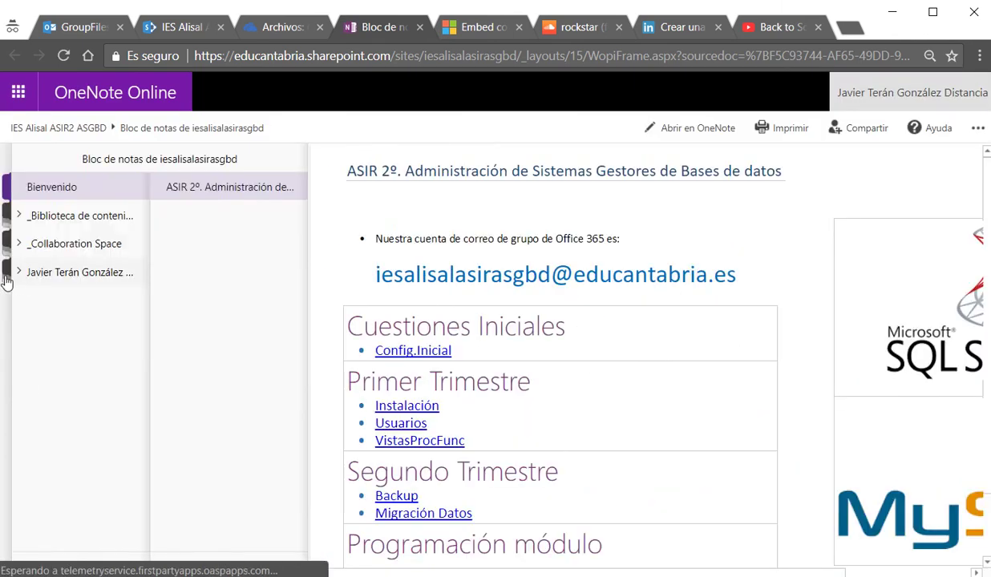
pyautogui.click(19, 273)
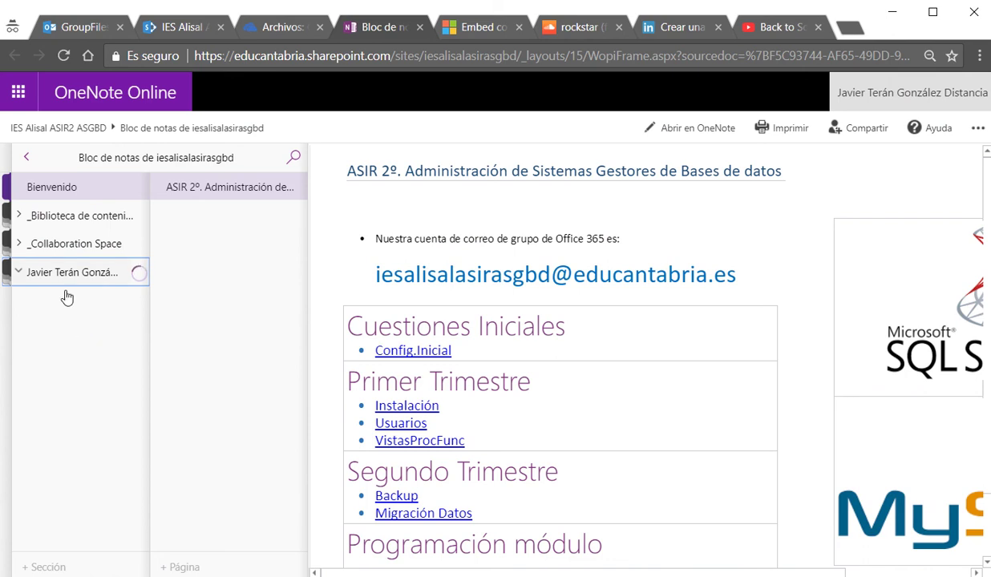
pyautogui.click(105, 394)
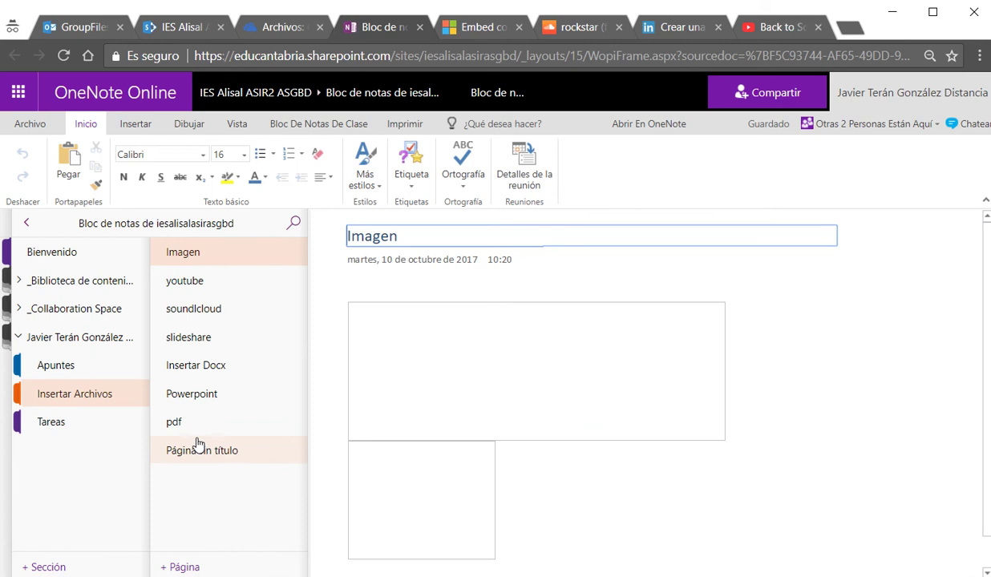
# Step: Title the blank untitled page 'Excel de sharepoint/onedrive'
pyautogui.click(202, 450)
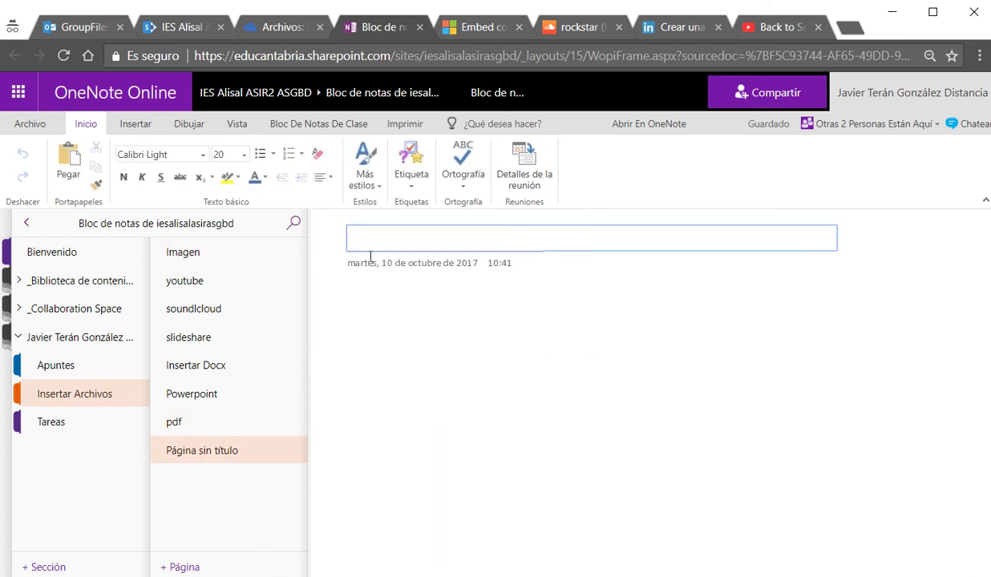
pyautogui.write('Excel')
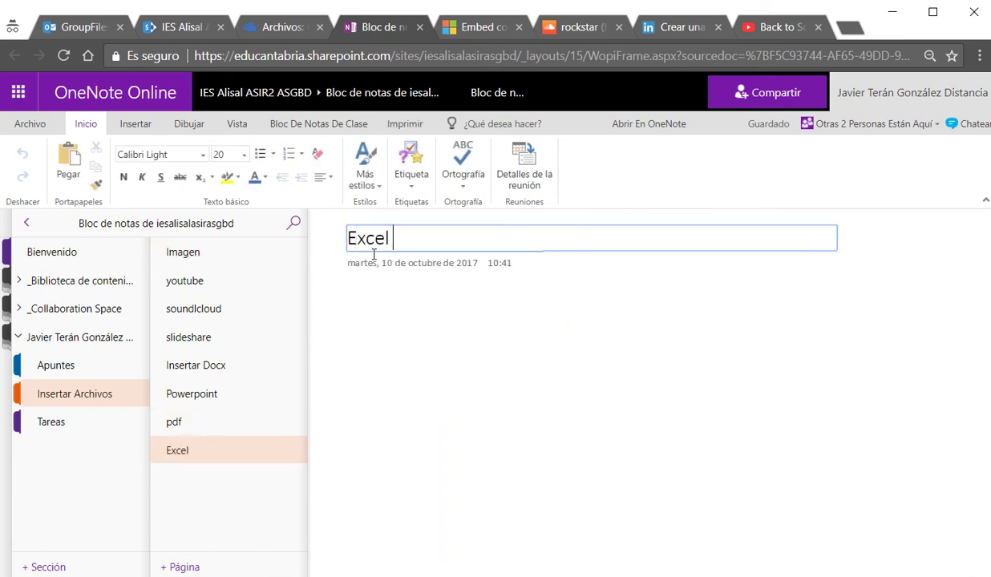
pyautogui.write('de share')
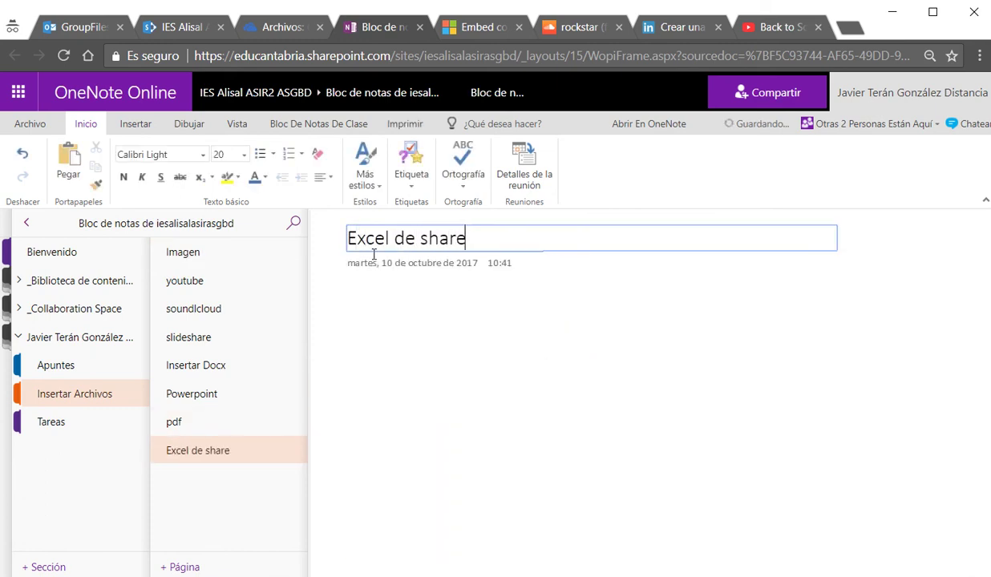
pyautogui.write('point')
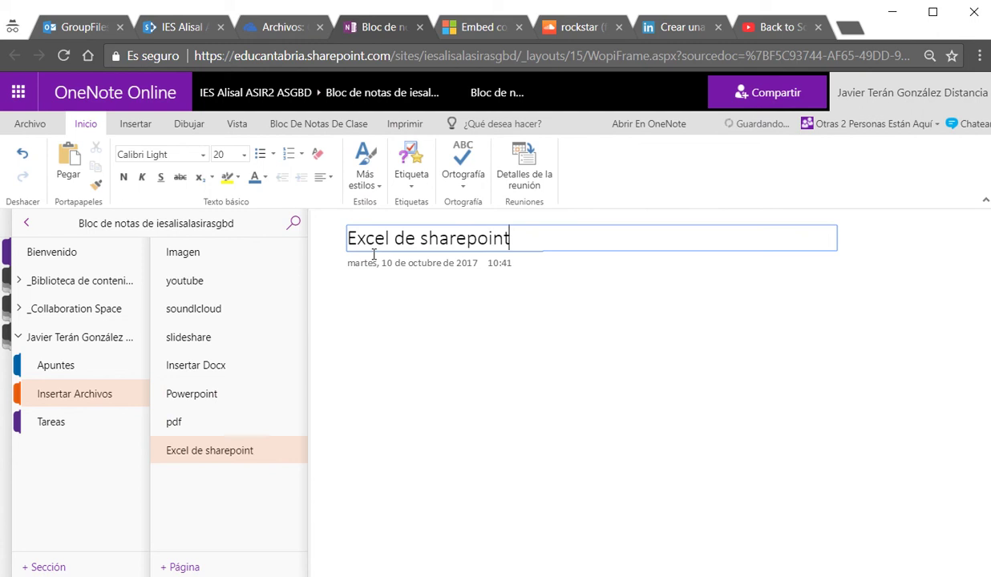
pyautogui.write('/on')
pyautogui.press('BackSpace')
pyautogui.write('riv')
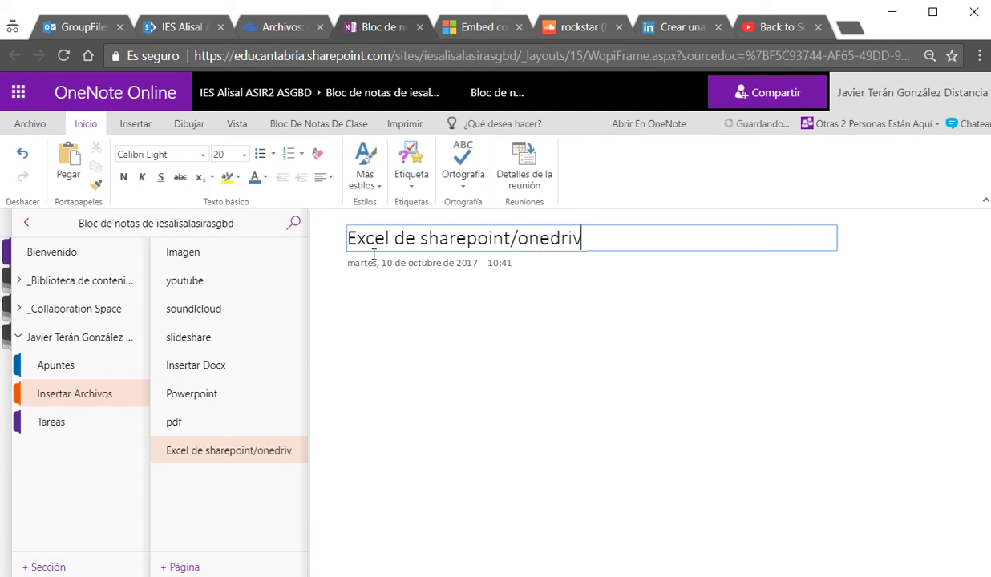
pyautogui.write('e')
# Step: Paste the Carla.xlsx SharePoint address as a link on the page, then open the workbook
pyautogui.click(195, 32)
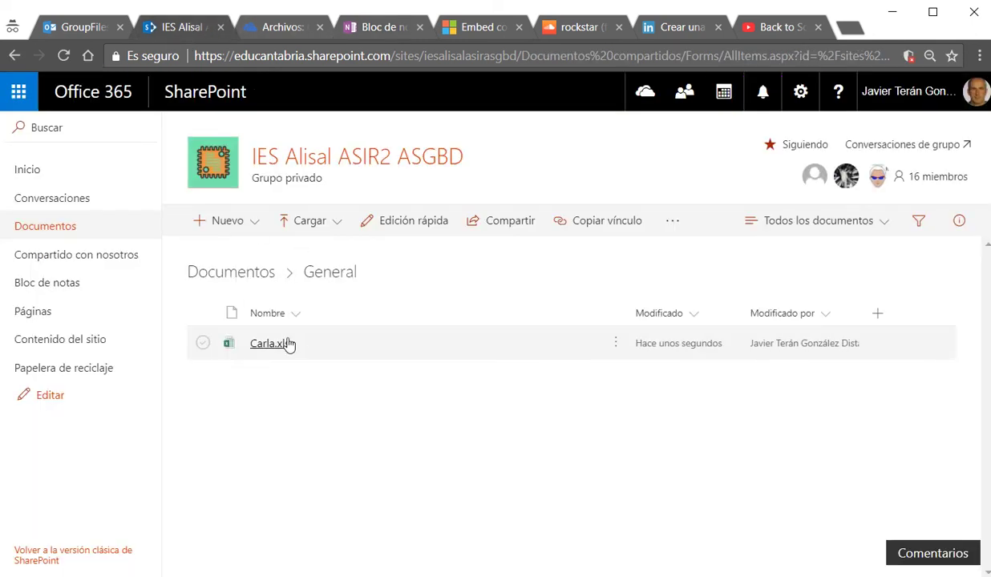
pyautogui.click(274, 29)
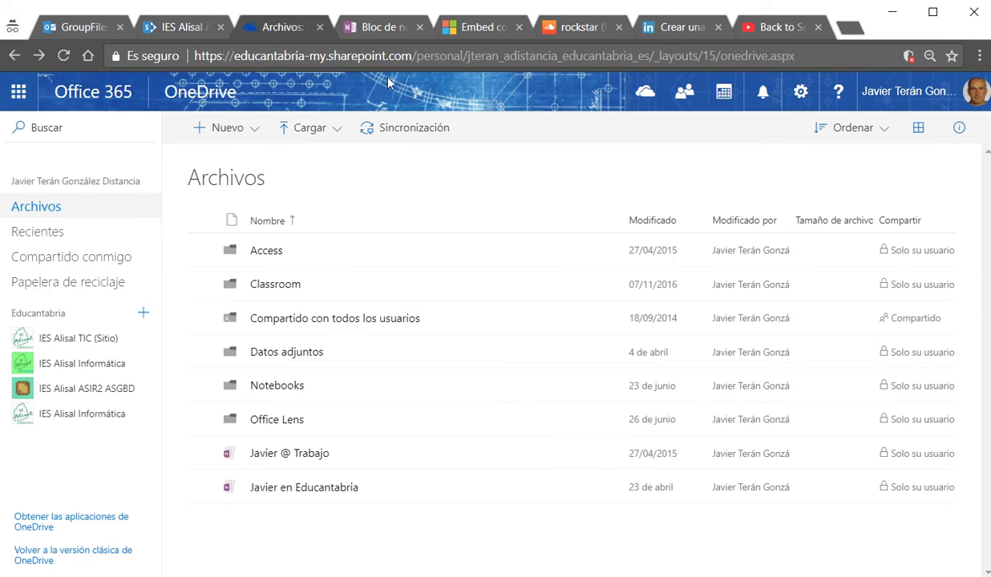
pyautogui.click(372, 26)
pyautogui.click(376, 316)
pyautogui.write('https://educantabria.sharepoint.com/sites/iesalisalasirasgbd/_layouts/15/WopiFrame.aspx?sourcedoc=%7BE0EEA249-4633-49DA-9464-AEAA51AE202E%7D&file=Carla.xlsx&action=default&IsList=1&ListId=%7BDD1FC496-D932-4385-A8E5-D9892CF29C82%7D&ListItemId=4')
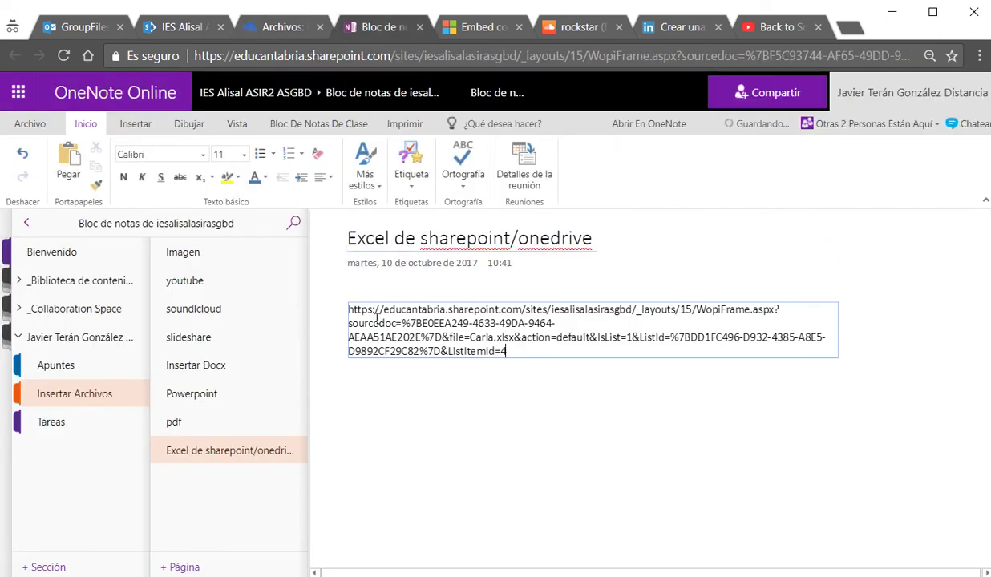
pyautogui.press('Return')
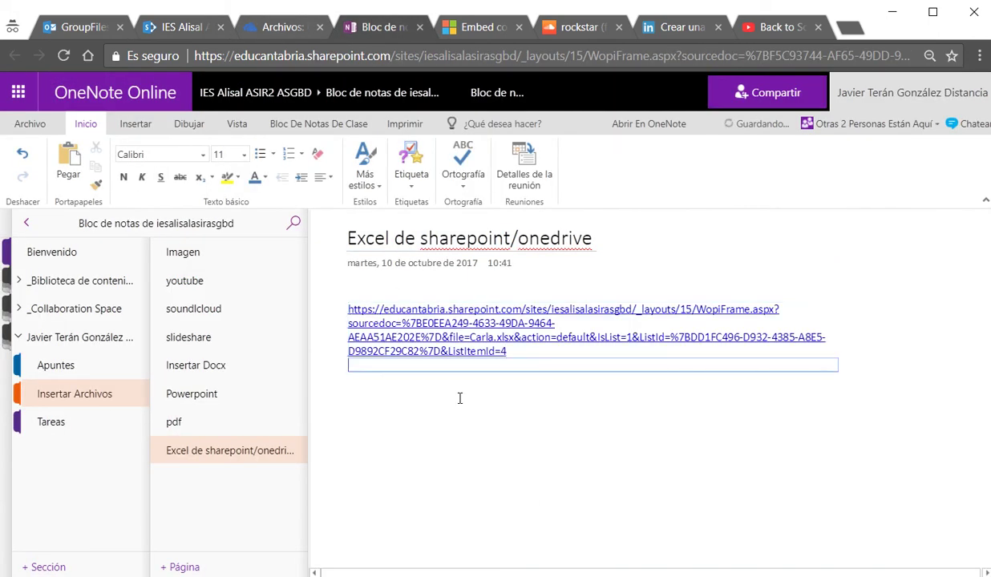
pyautogui.click(530, 500)
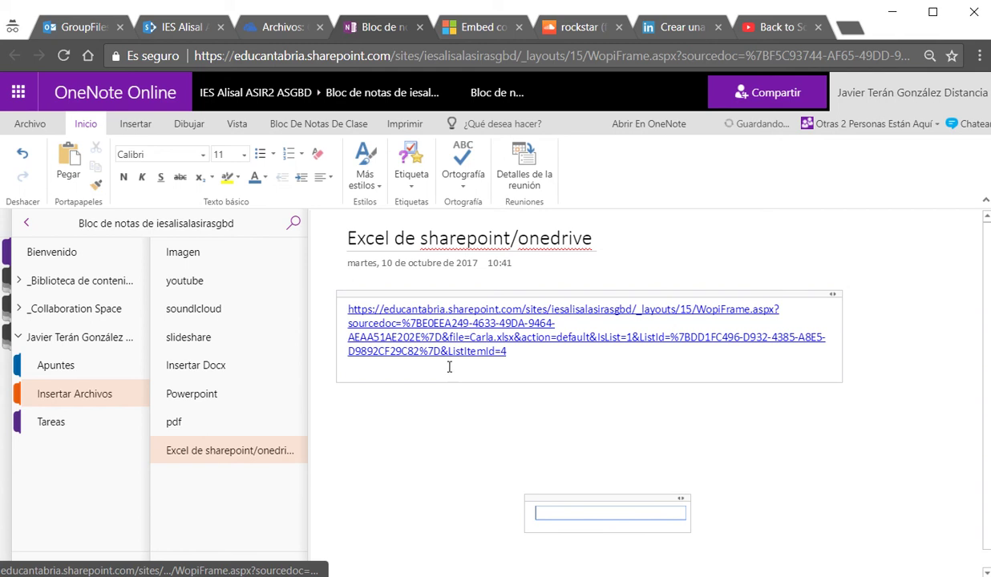
pyautogui.click(436, 338)
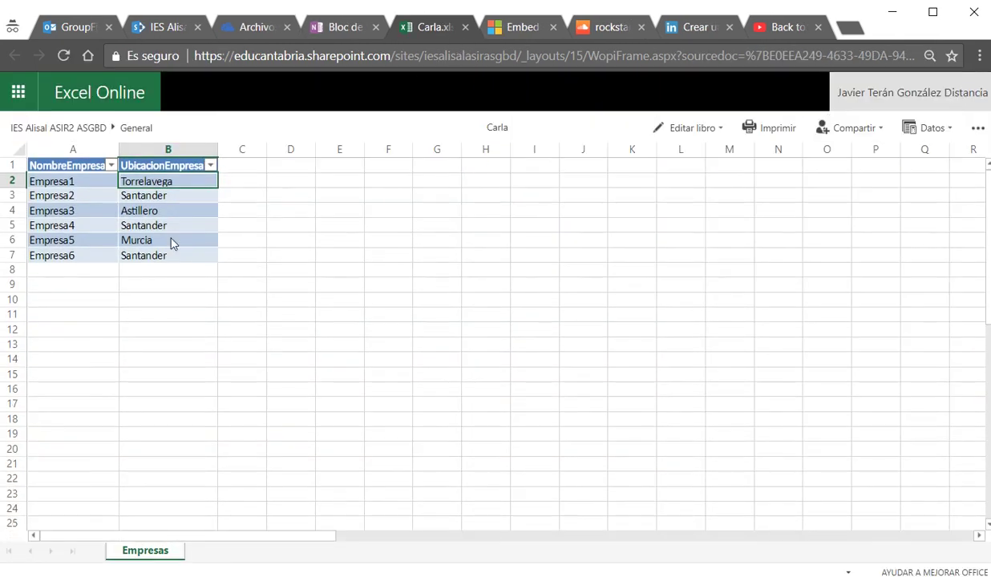
# Step: Enable editing, enter empresa7 in A8 and ruente in B8, then close the workbook
pyautogui.click(140, 268)
pyautogui.click(78, 261)
pyautogui.click(56, 294)
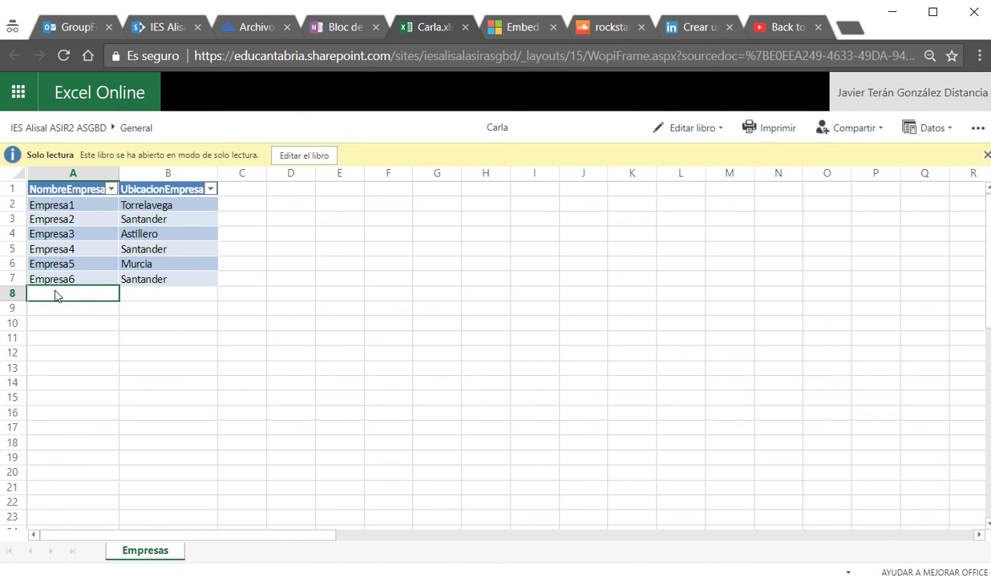
pyautogui.click(312, 154)
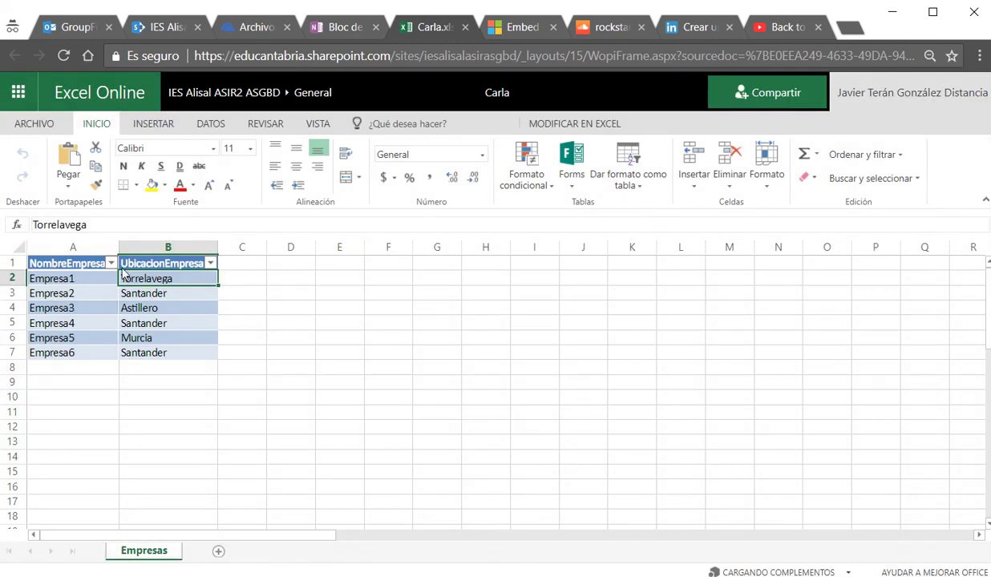
pyautogui.click(53, 367)
pyautogui.write('empres')
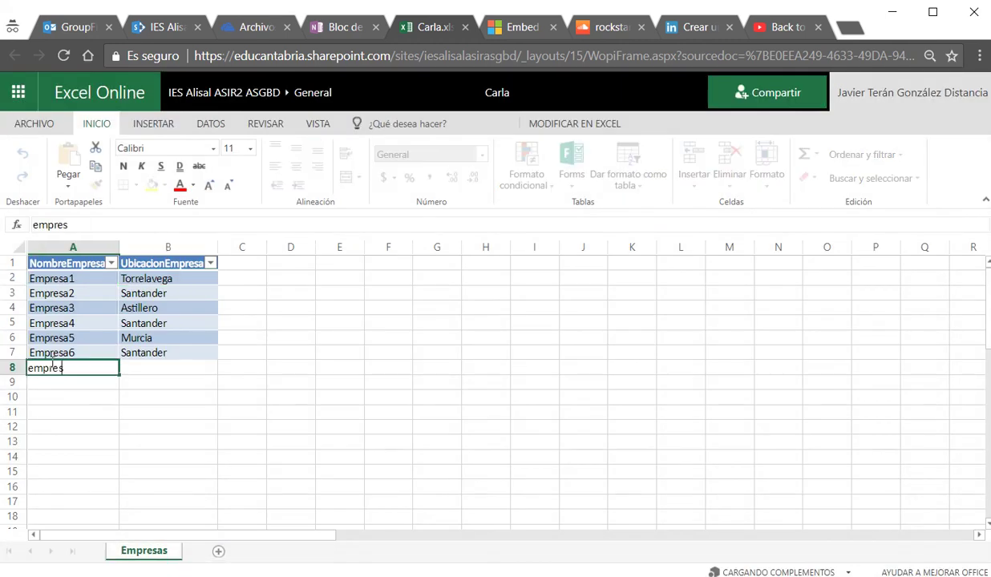
pyautogui.write('a7')
pyautogui.press('Return')
pyautogui.press('Up')
pyautogui.press('Tab')
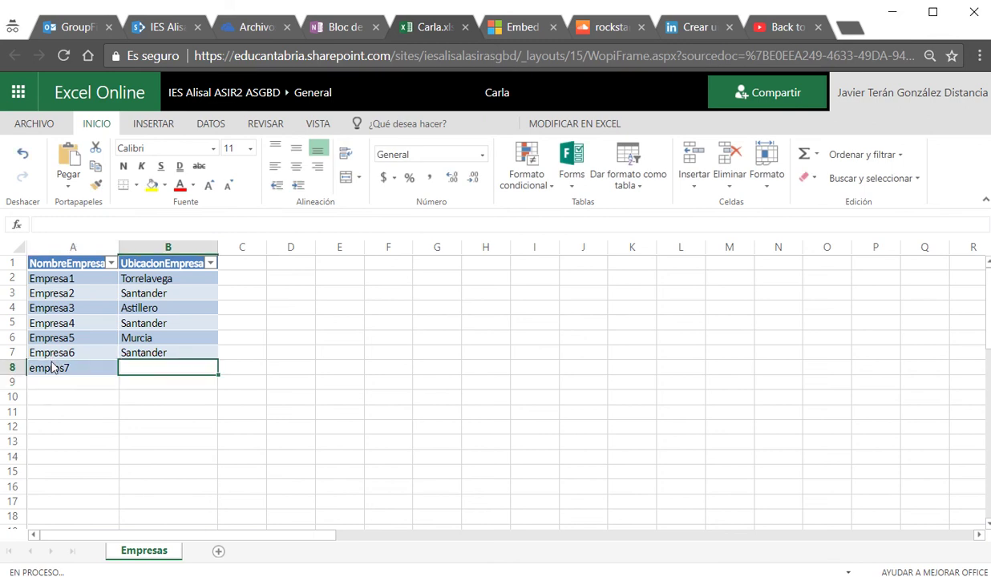
pyautogui.write('ruente')
pyautogui.press('Return')
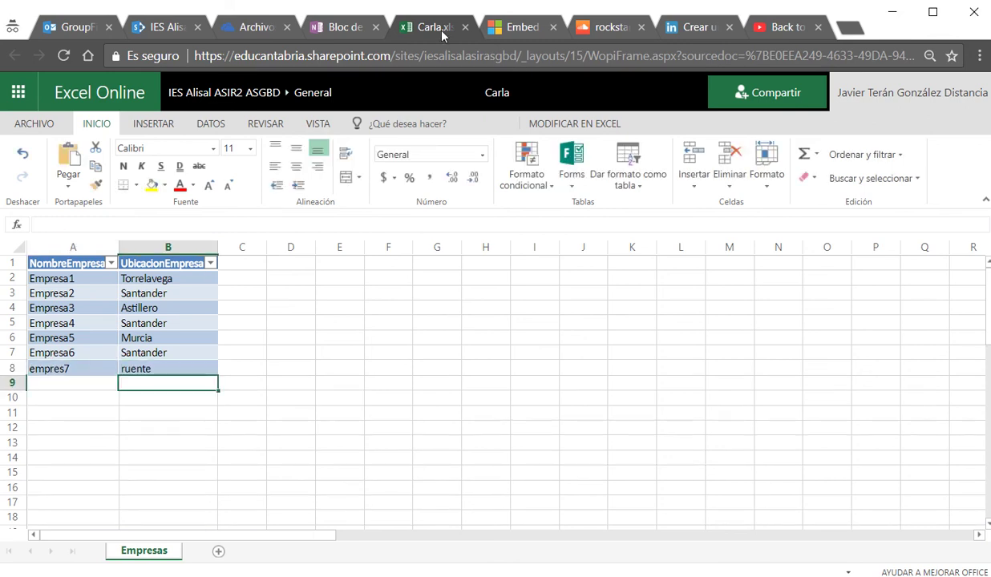
pyautogui.click(464, 28)
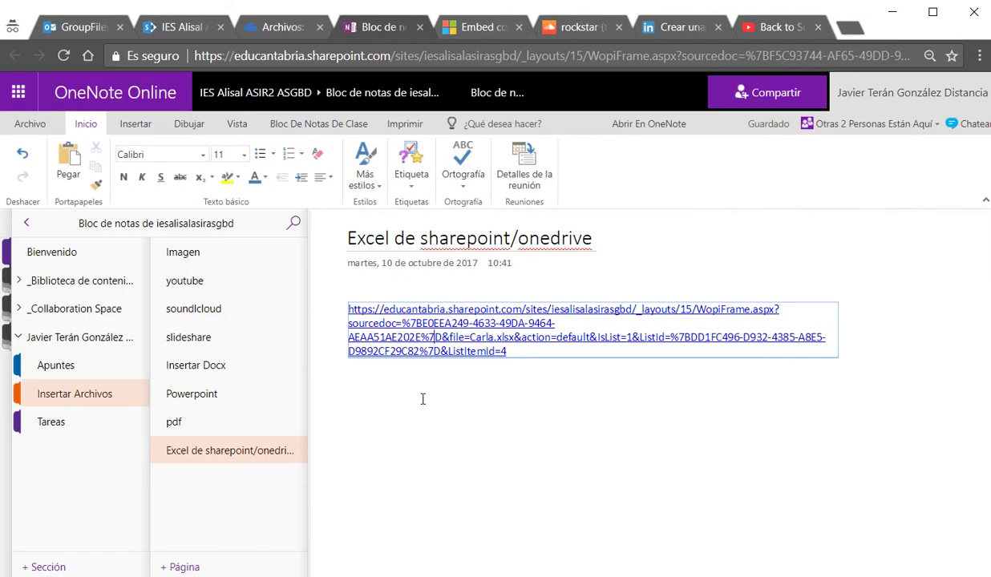
# Step: Reopen Carla.xlsx from the link to check row 8, then close it again
pyautogui.click(426, 314)
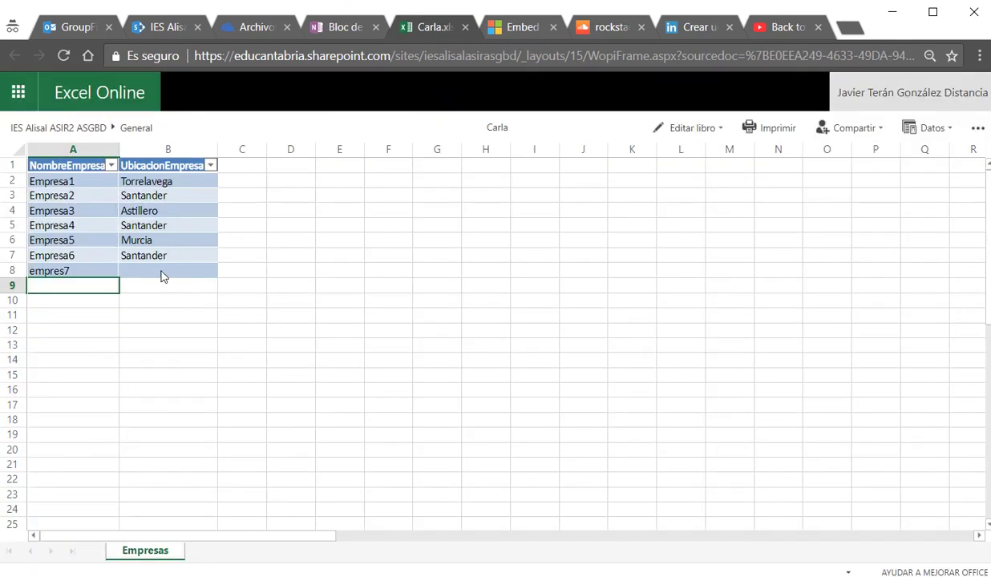
pyautogui.click(161, 273)
pyautogui.click(84, 272)
pyautogui.click(150, 272)
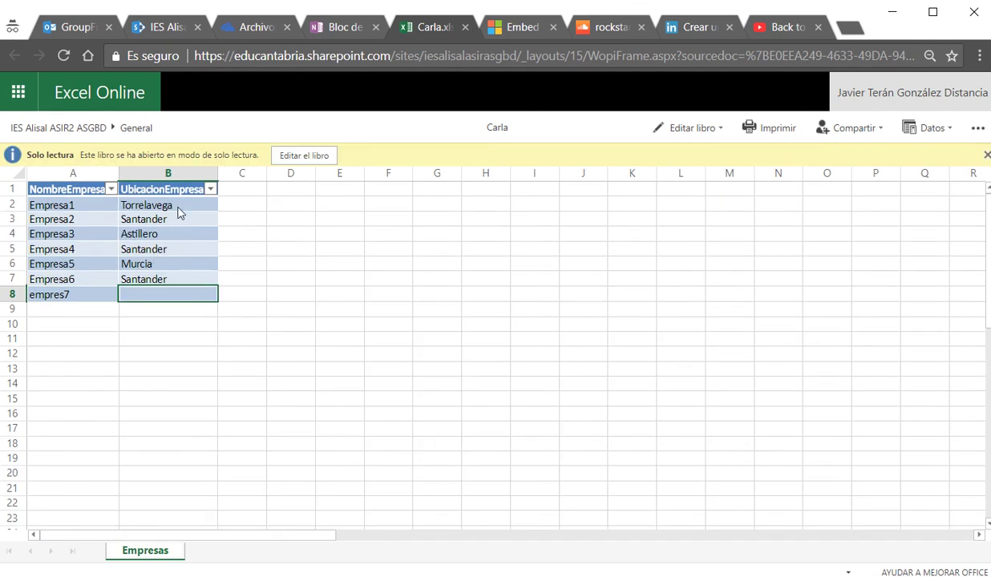
pyautogui.click(304, 156)
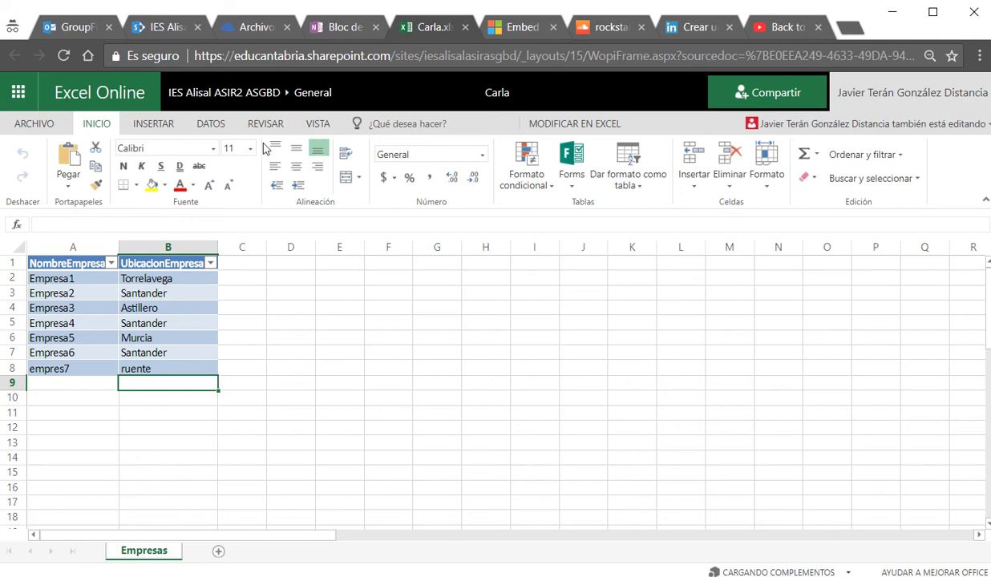
pyautogui.click(465, 28)
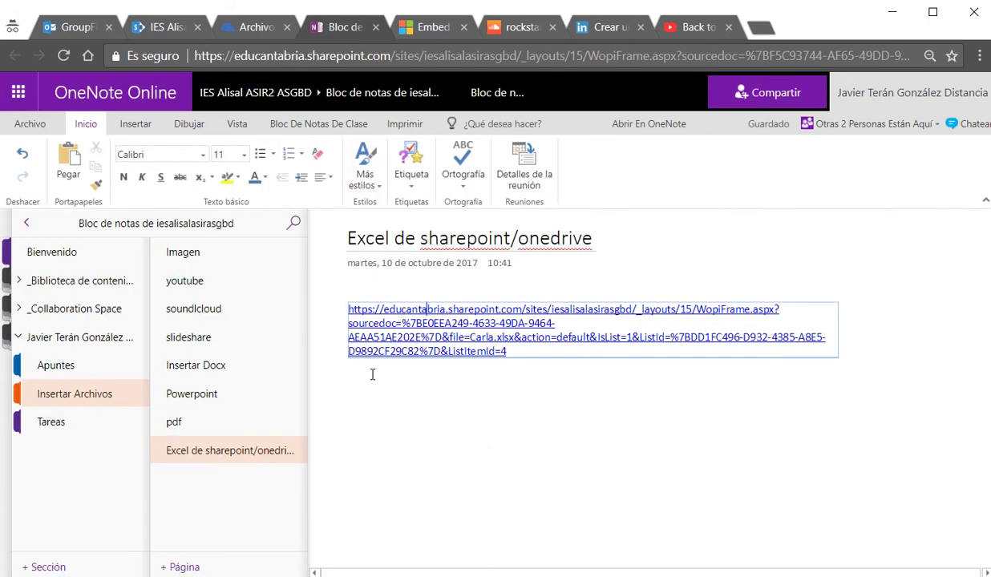
# Step: Relabel the Carla.xlsx link as 'Archivo de empresas en sharepoint' through Editar vínculo
pyautogui.rightClick(457, 313)
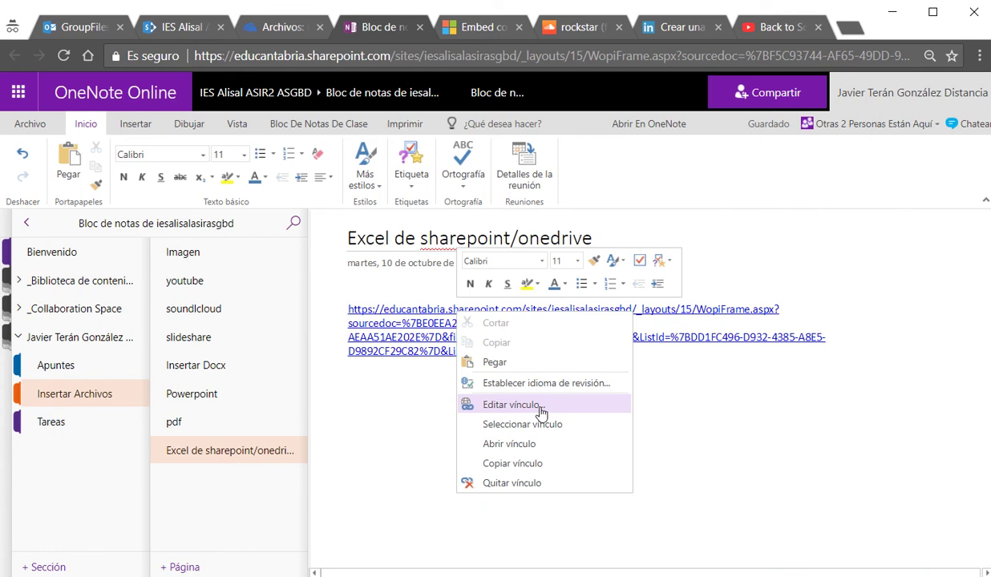
pyautogui.click(537, 404)
pyautogui.click(417, 331)
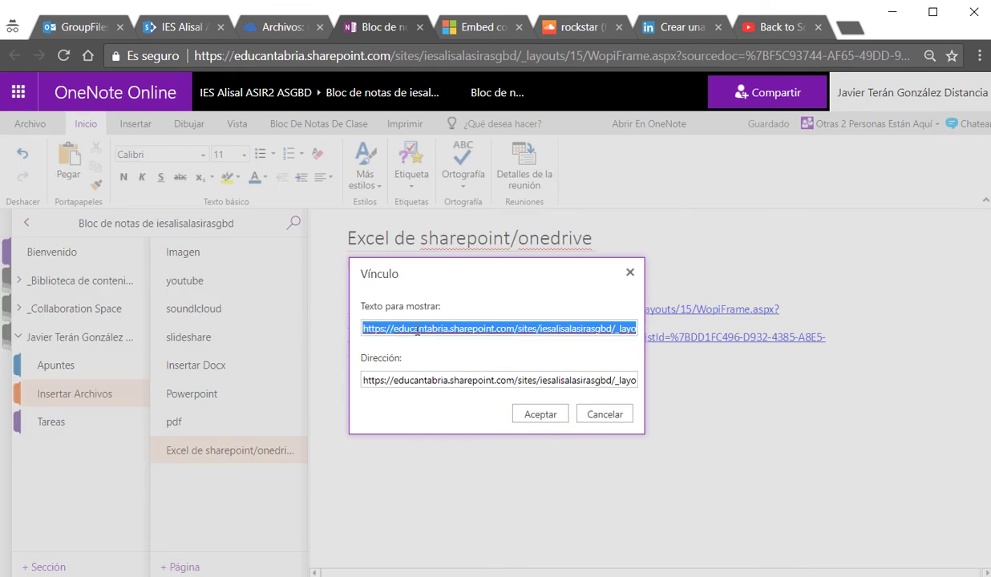
pyautogui.write('Archivo de empresas en sharepo')
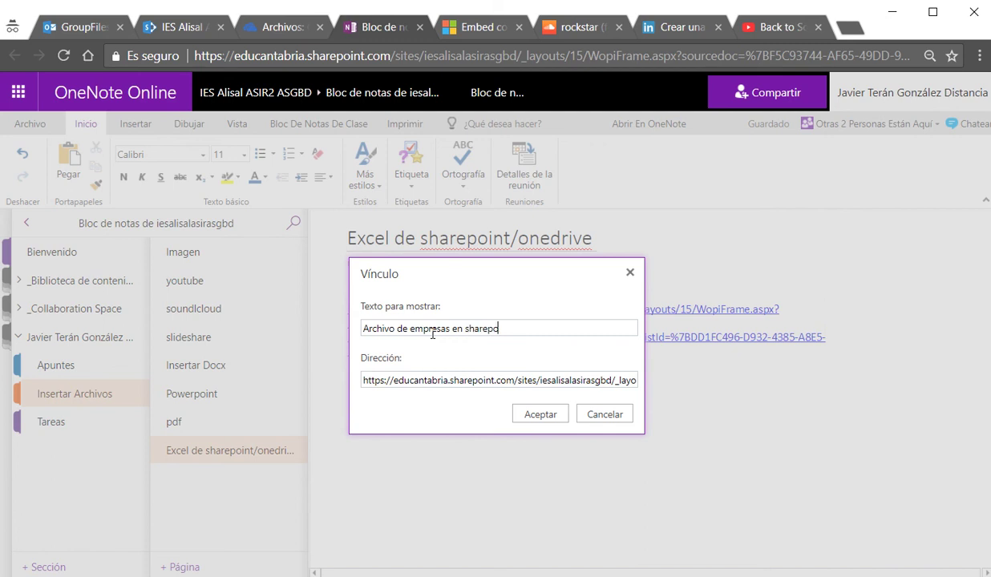
pyautogui.press('Return')
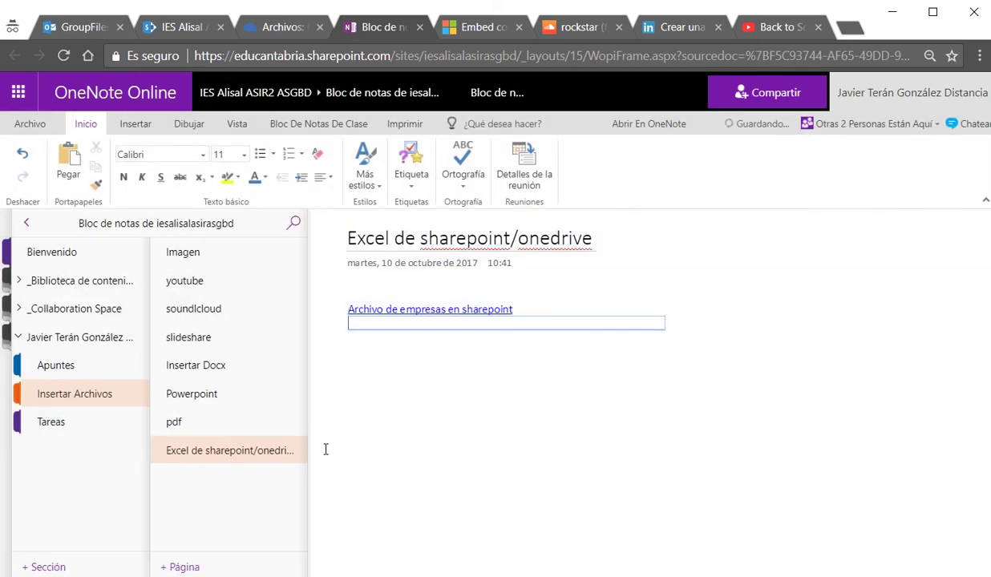
pyautogui.click(287, 449)
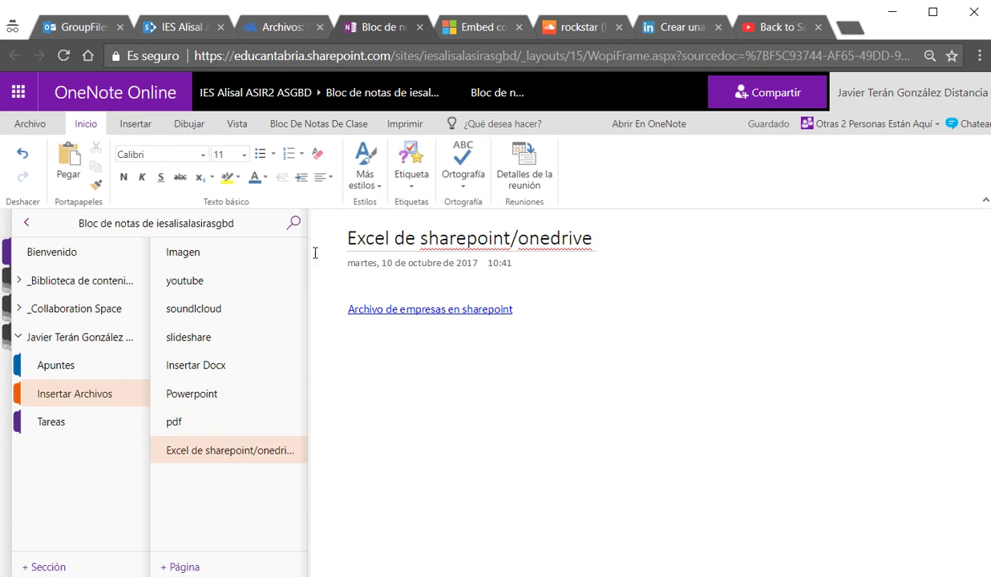
# Step: From the GroupFiles tab's app launcher, open the OneDrive app in a new browser tab
pyautogui.click(71, 29)
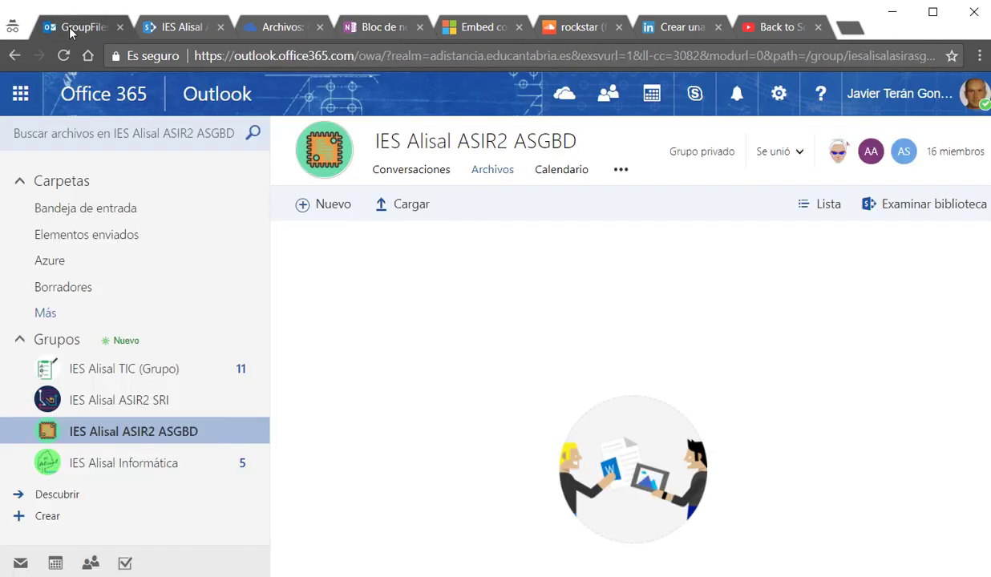
pyautogui.click(24, 95)
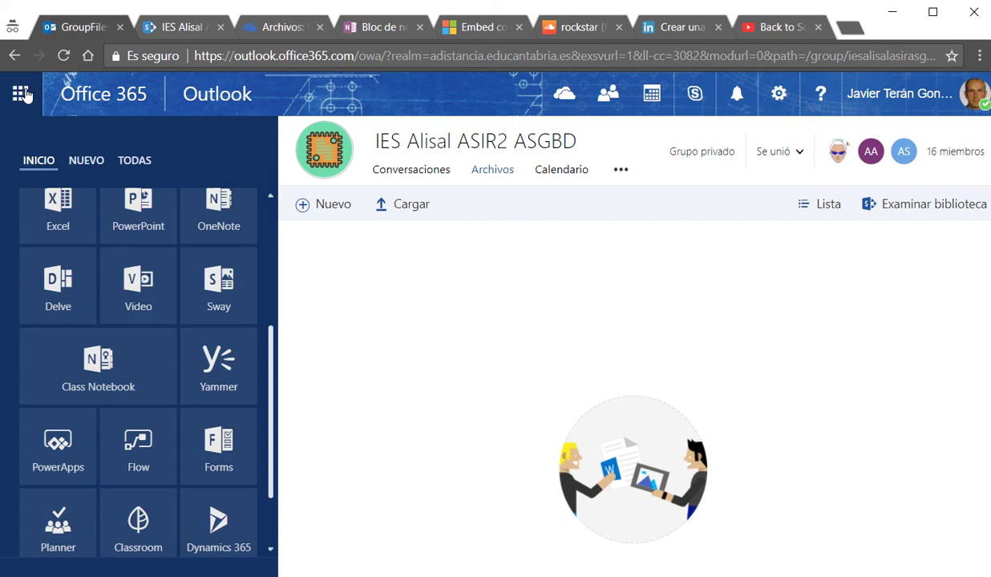
pyautogui.scroll(3, 120, 254)
pyautogui.scroll(1, 128, 253)
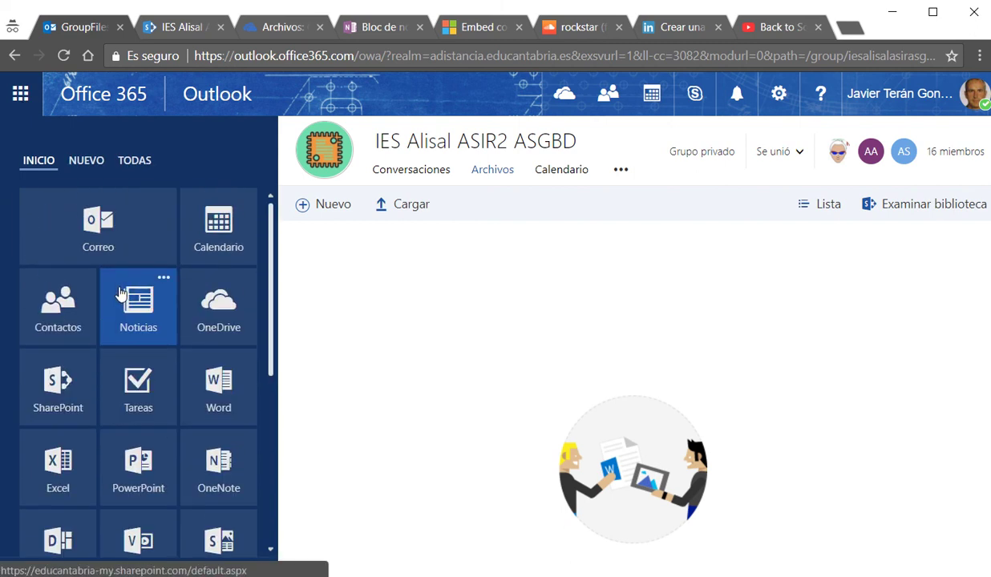
pyautogui.rightClick(225, 287)
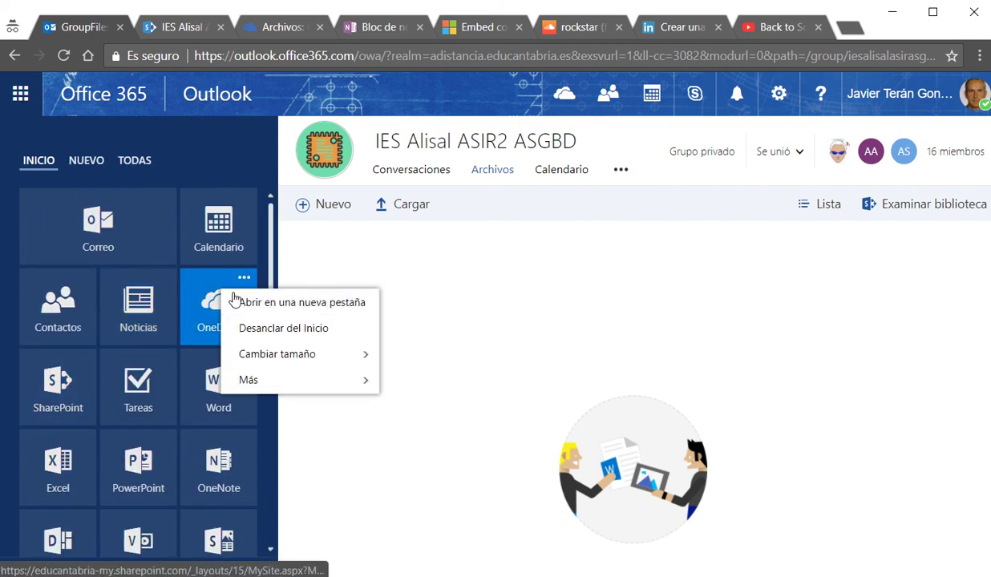
pyautogui.click(269, 307)
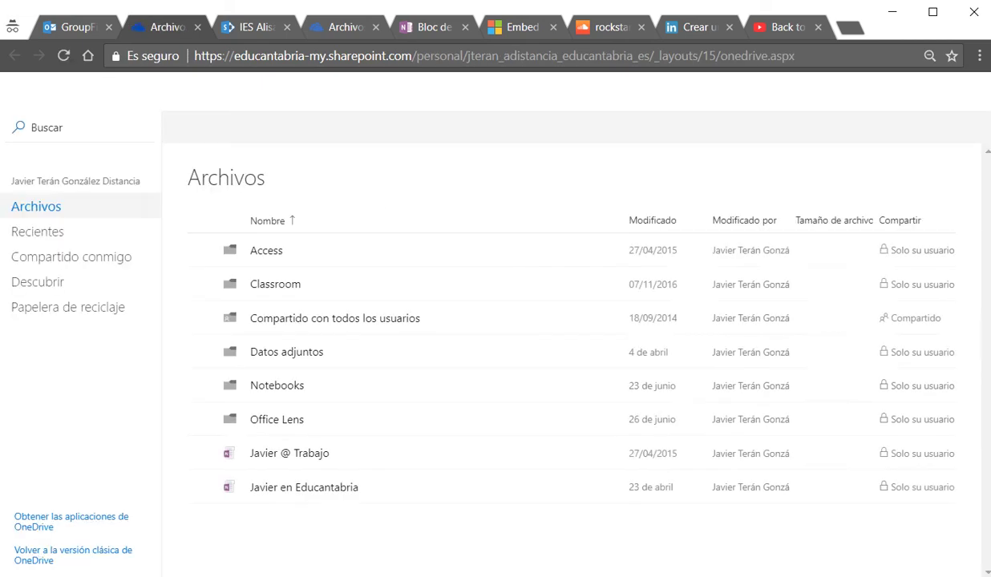
# Step: Upload CARLA01.docx from File Explorer into OneDrive Archivos and copy a sharing link to it
pyautogui.hotkey('alt', 'Tab')
pyautogui.moveTo(809, 357); pyautogui.dragTo(293, 529)
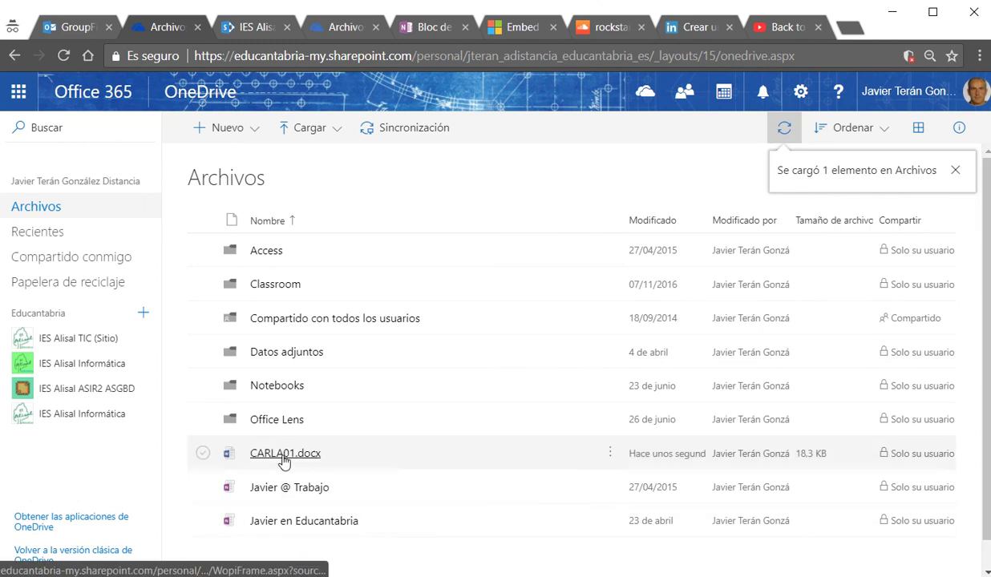
pyautogui.rightClick(284, 463)
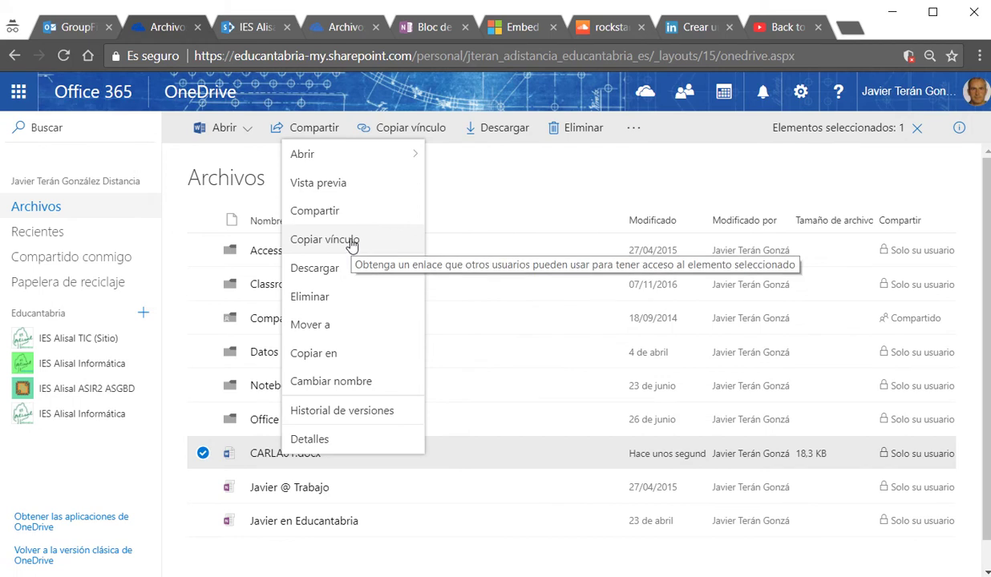
pyautogui.click(350, 244)
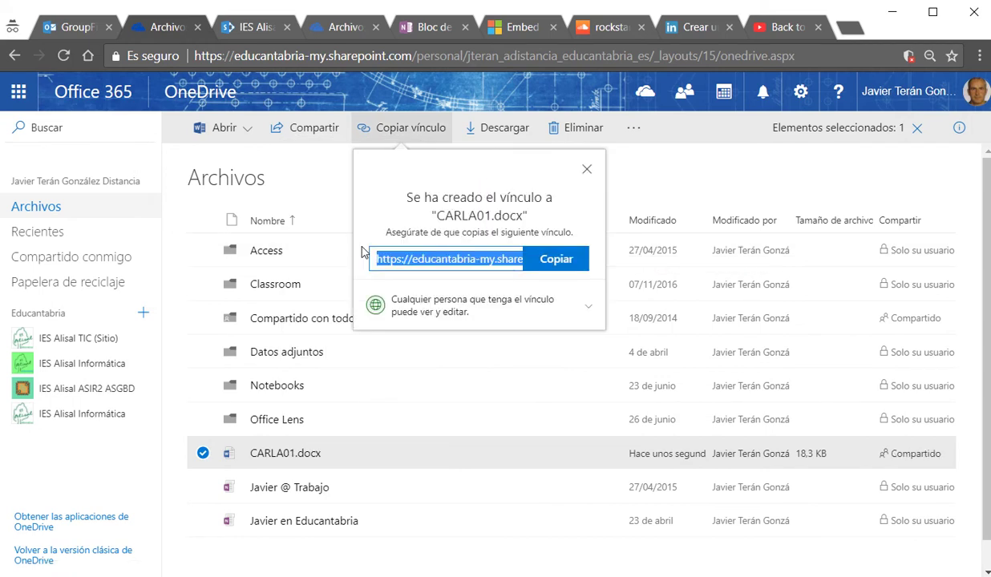
# Step: Keep Cualquier usuario, untick Permitir la edición in the link settings, and apply
pyautogui.click(590, 312)
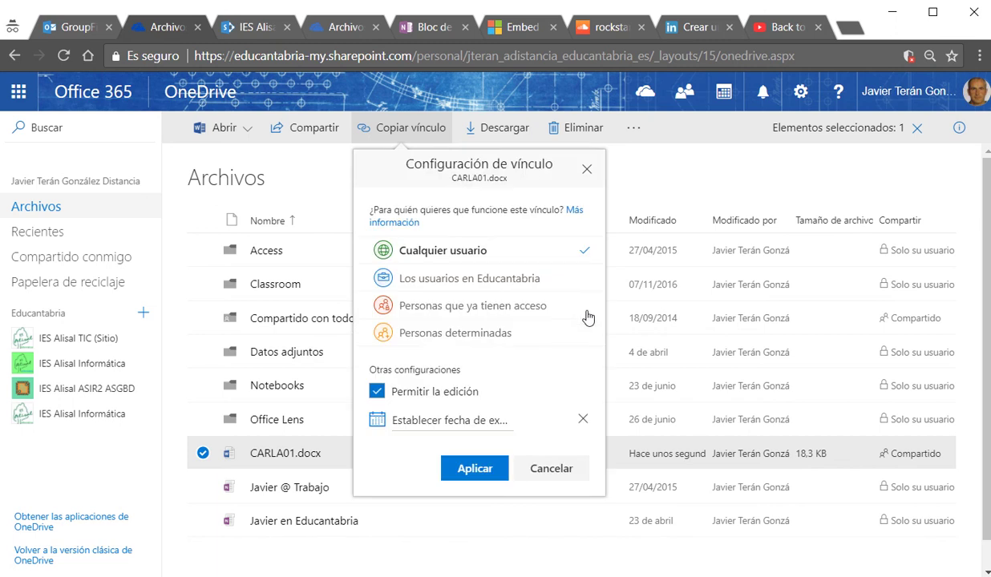
pyautogui.click(377, 393)
pyautogui.moveTo(437, 359)
pyautogui.mouseDown()
pyautogui.moveTo(343, 362)
pyautogui.moveTo(439, 351)
pyautogui.mouseUp()
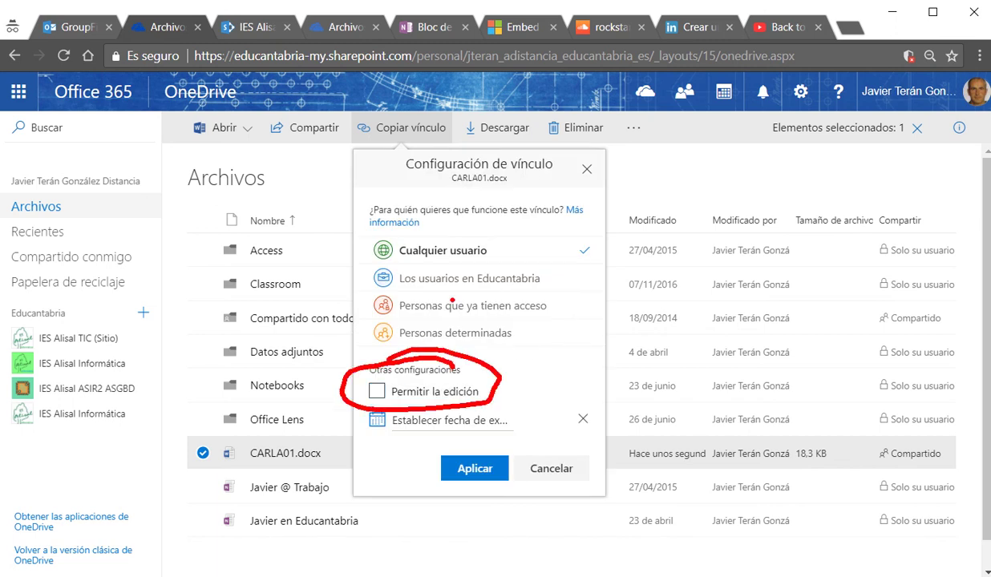
pyautogui.moveTo(484, 221)
pyautogui.mouseDown()
pyautogui.moveTo(376, 258)
pyautogui.moveTo(441, 201)
pyautogui.mouseUp()
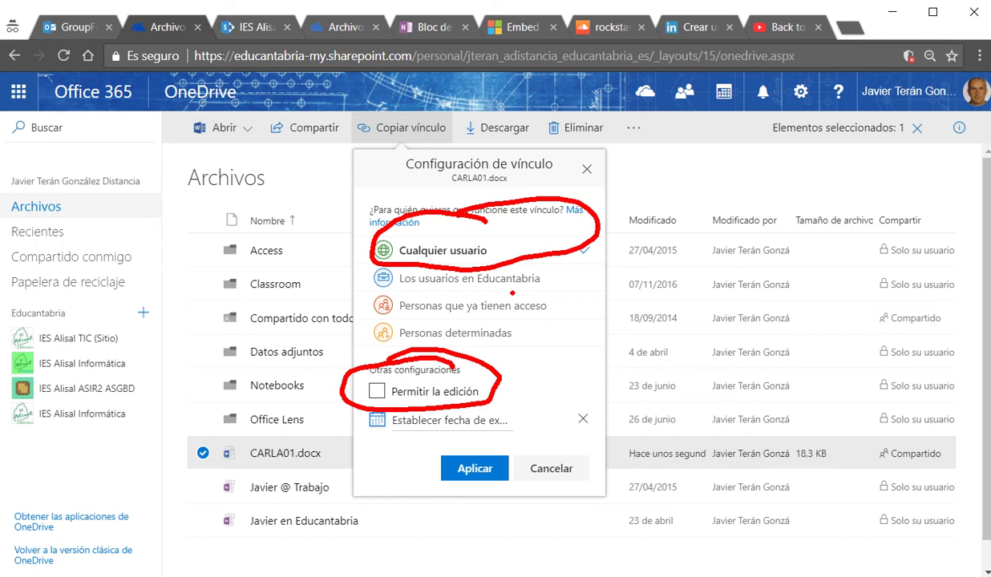
pyautogui.moveTo(337, 279)
pyautogui.mouseDown()
pyautogui.moveTo(293, 301)
pyautogui.moveTo(367, 276)
pyautogui.mouseUp()
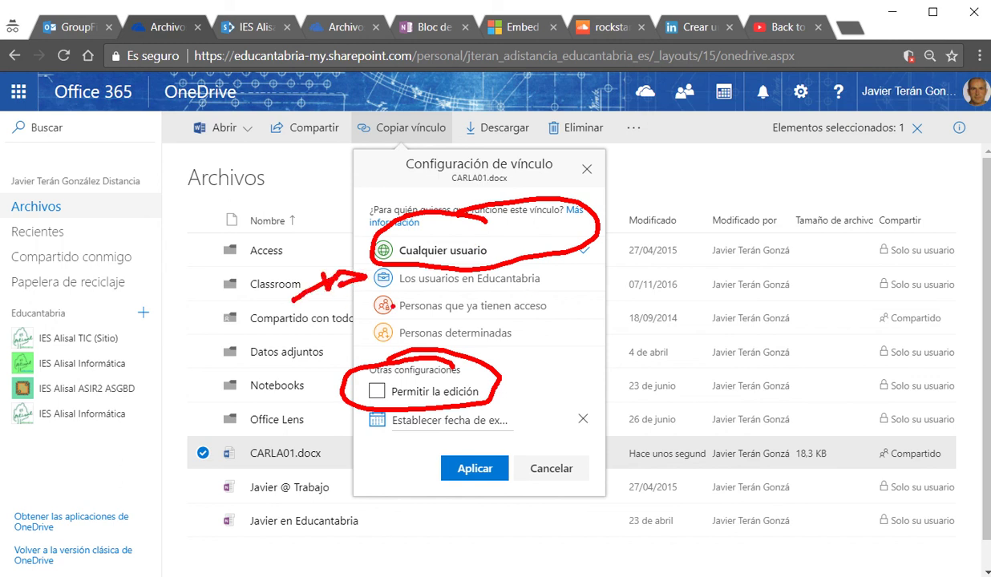
pyautogui.moveTo(308, 338); pyautogui.dragTo(370, 326)
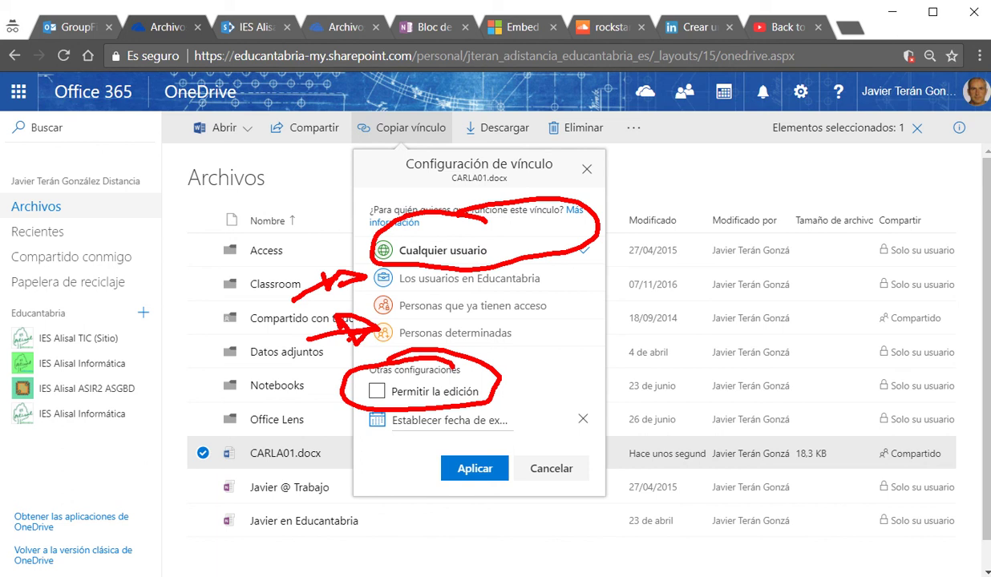
pyautogui.press('Escape')
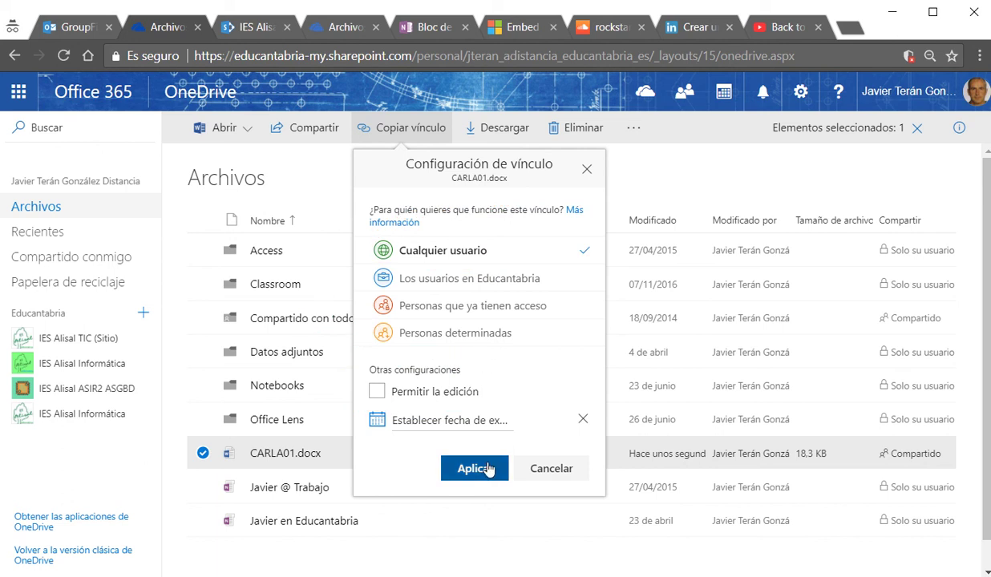
pyautogui.click(476, 469)
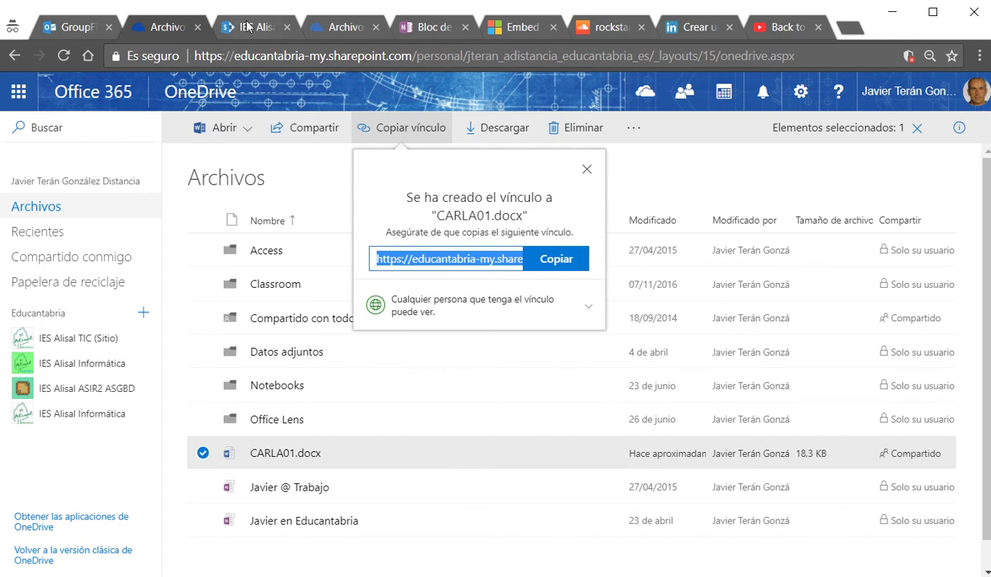
# Step: Add a new page titled 'Documento onedrive' and paste the OneDrive document link into it
pyautogui.click(415, 30)
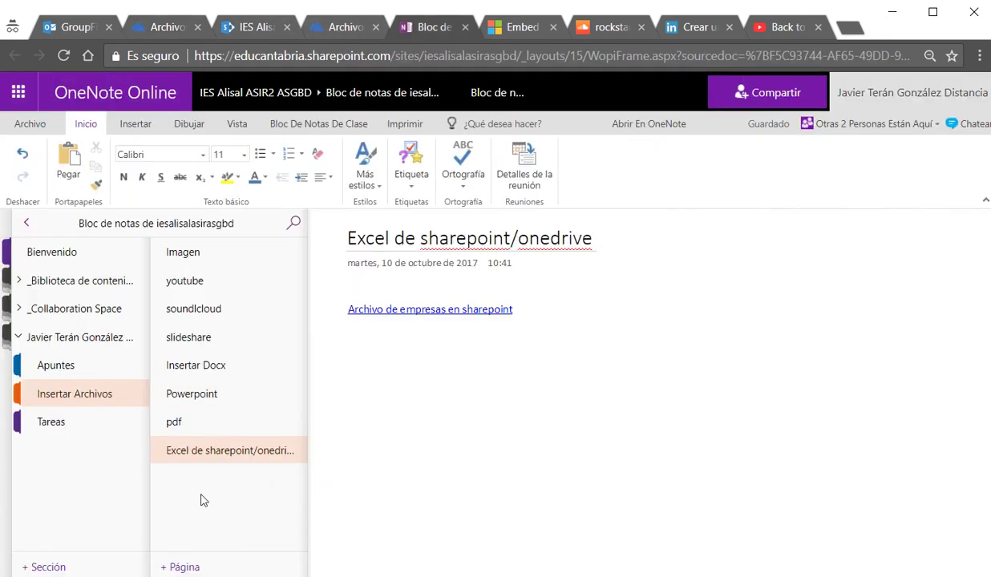
pyautogui.click(201, 557)
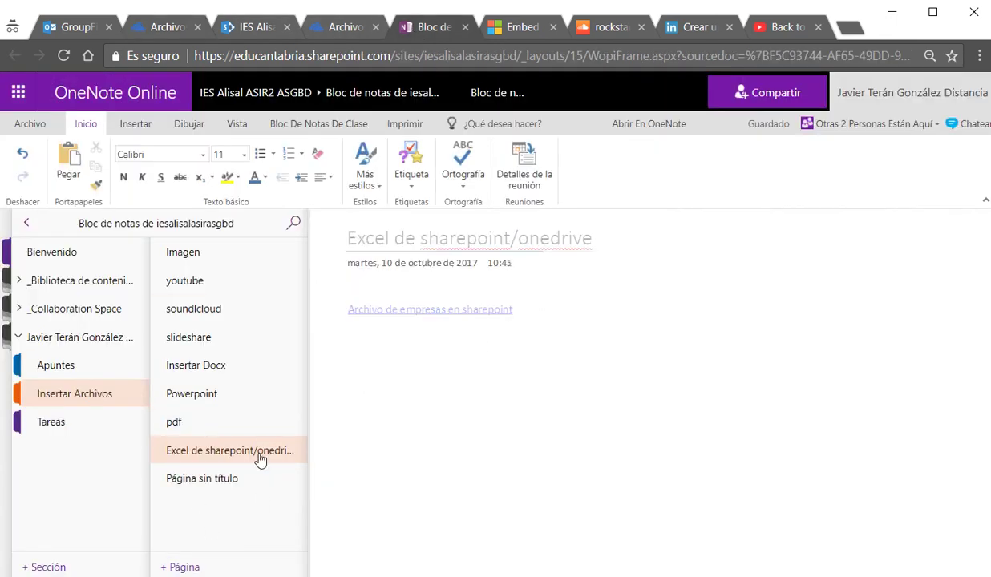
pyautogui.write('Docu')
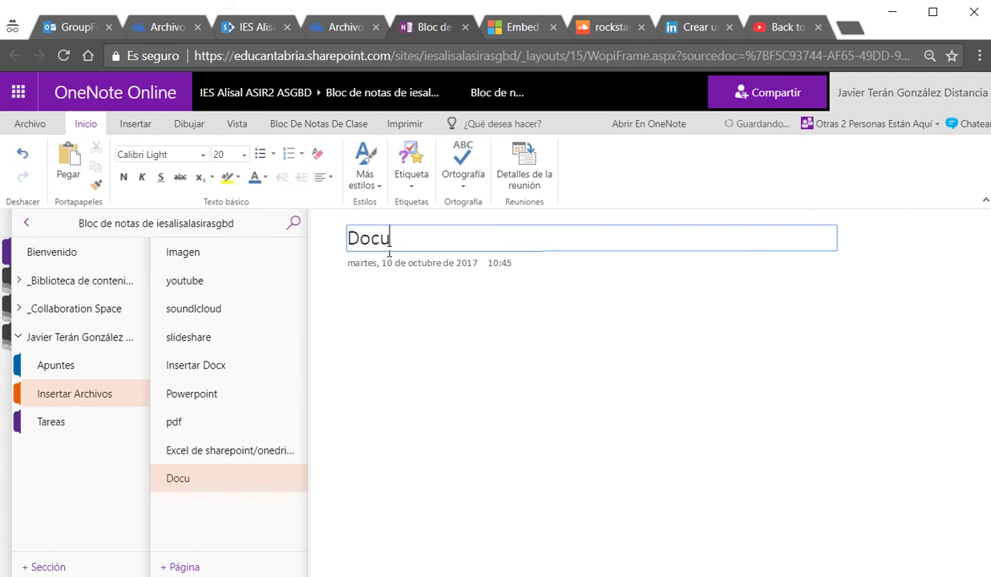
pyautogui.write('mento onedri')
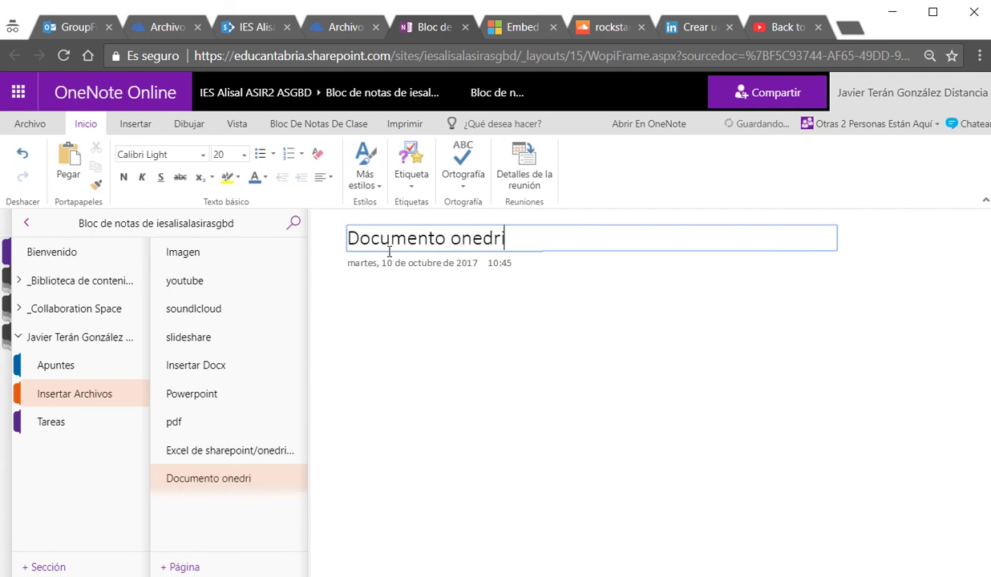
pyautogui.write('ve')
pyautogui.press('Return')
pyautogui.hotkey('ctrl', 'v')
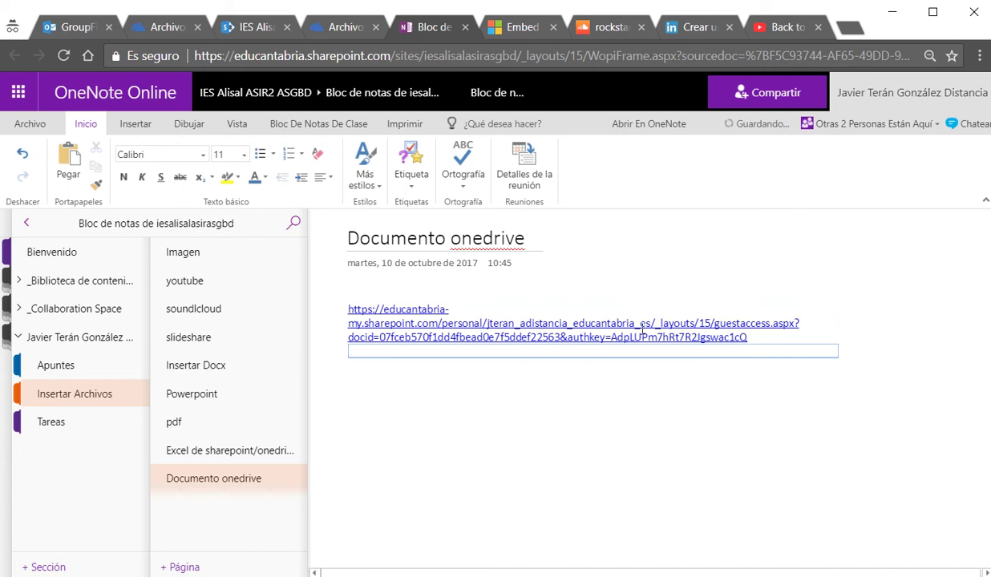
# Step: Change the pasted link's display text to 'en mi onedrive' and return to the Excel page
pyautogui.rightClick(637, 331)
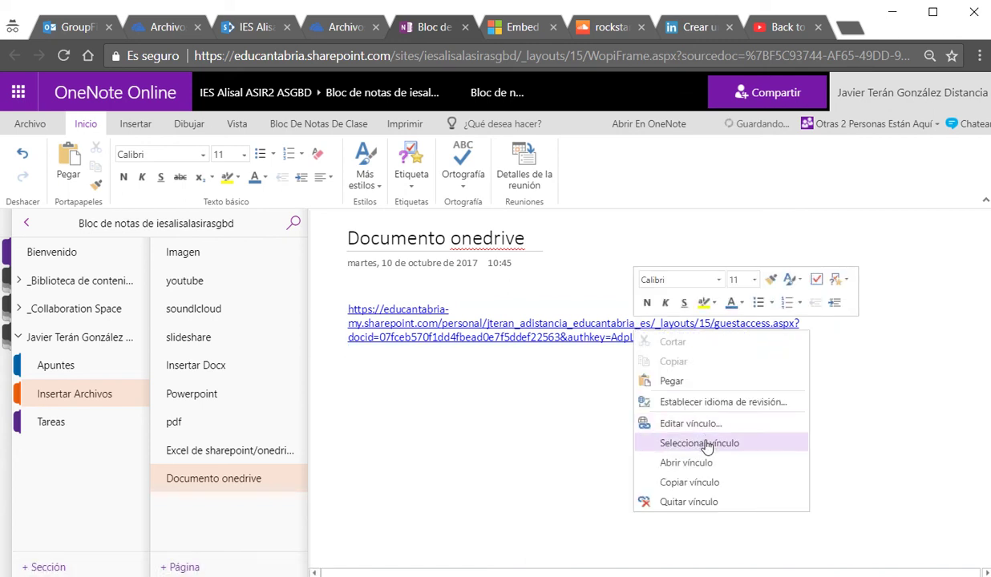
pyautogui.click(665, 422)
pyautogui.tripleClick(475, 328)
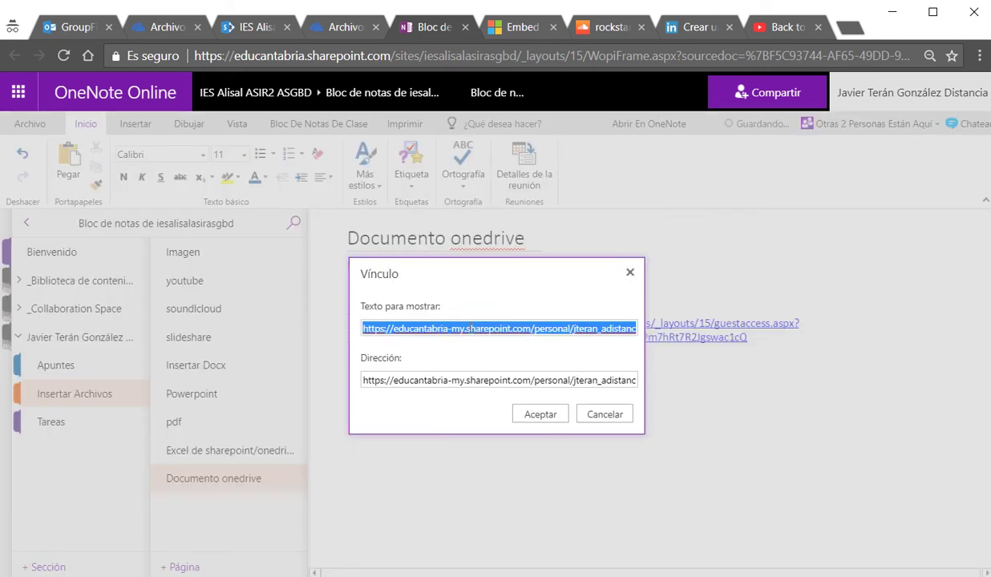
pyautogui.write('e')
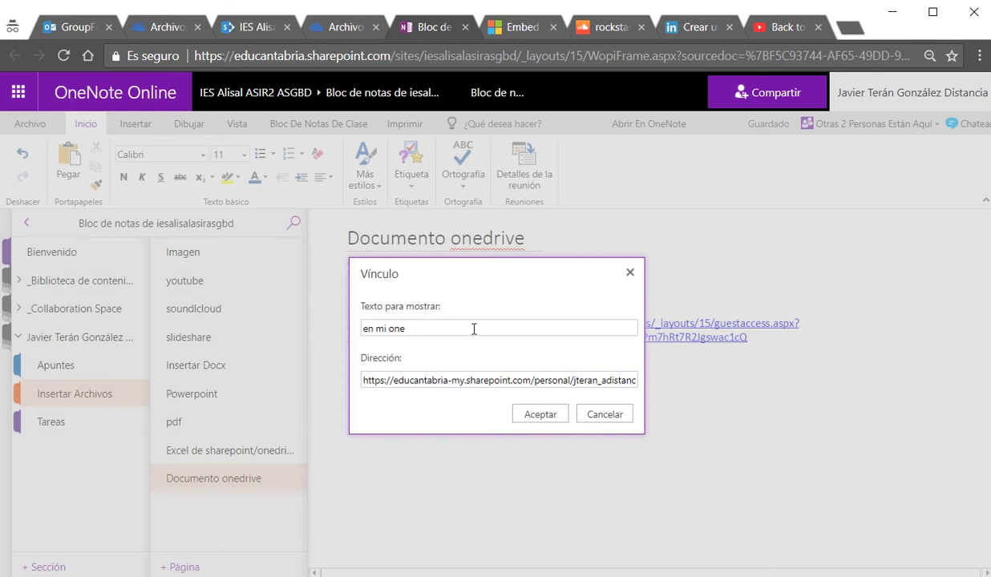
pyautogui.write('drive')
pyautogui.press('Return')
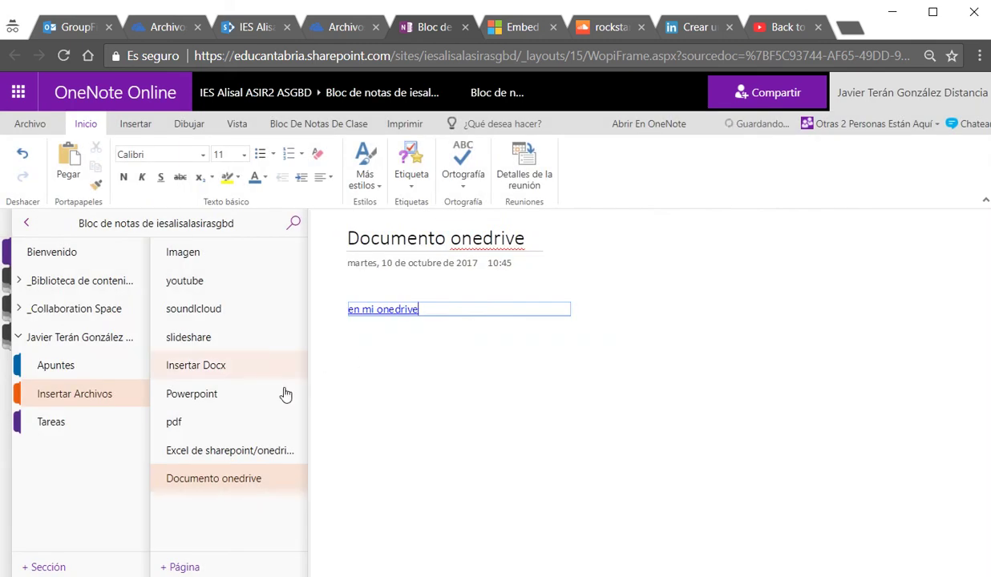
pyautogui.click(241, 454)
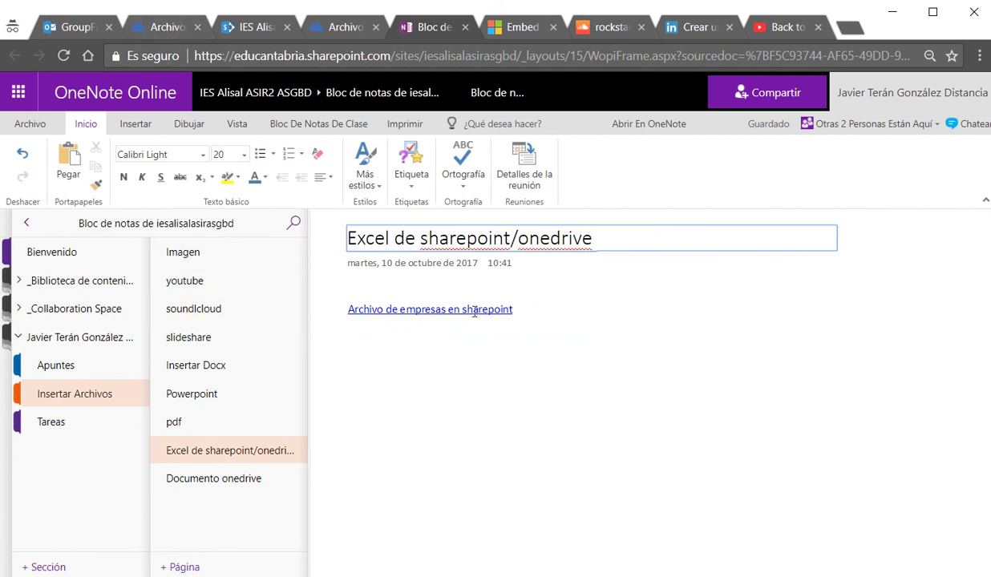
# Step: Open CARLA01 in Word Online via the 'en mi onedrive' link and choose Editar en el explorador
pyautogui.click(228, 491)
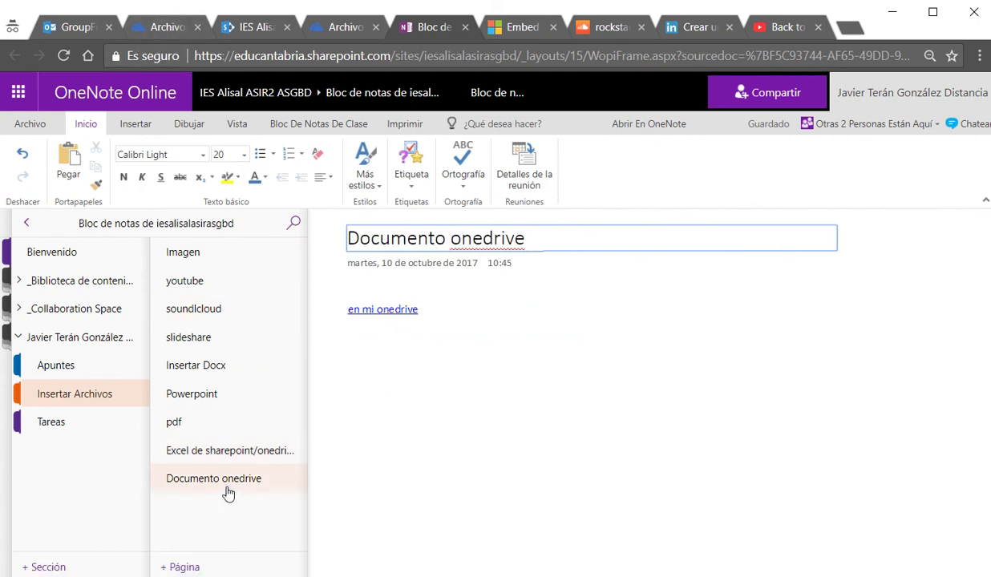
pyautogui.click(382, 310)
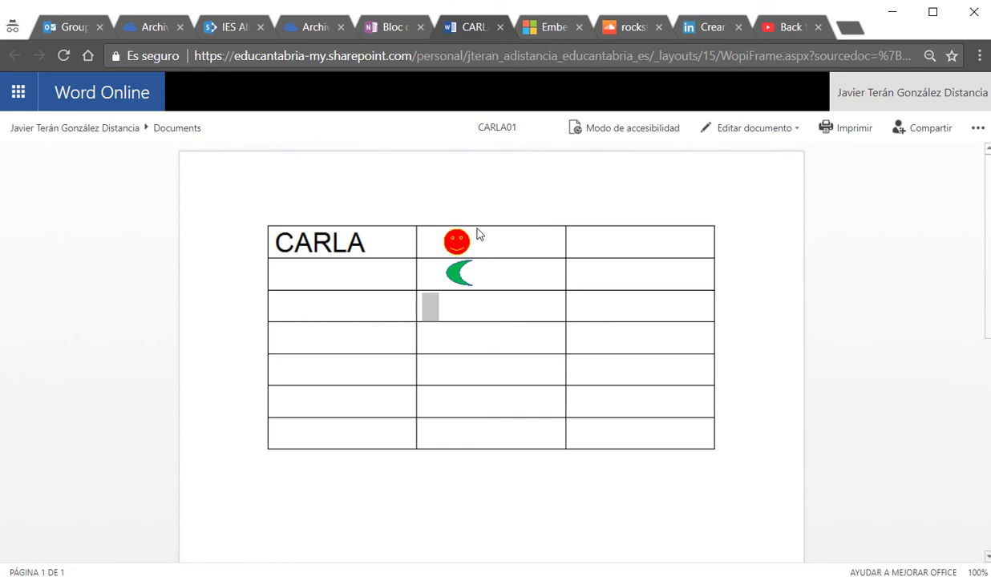
pyautogui.click(750, 128)
pyautogui.click(763, 218)
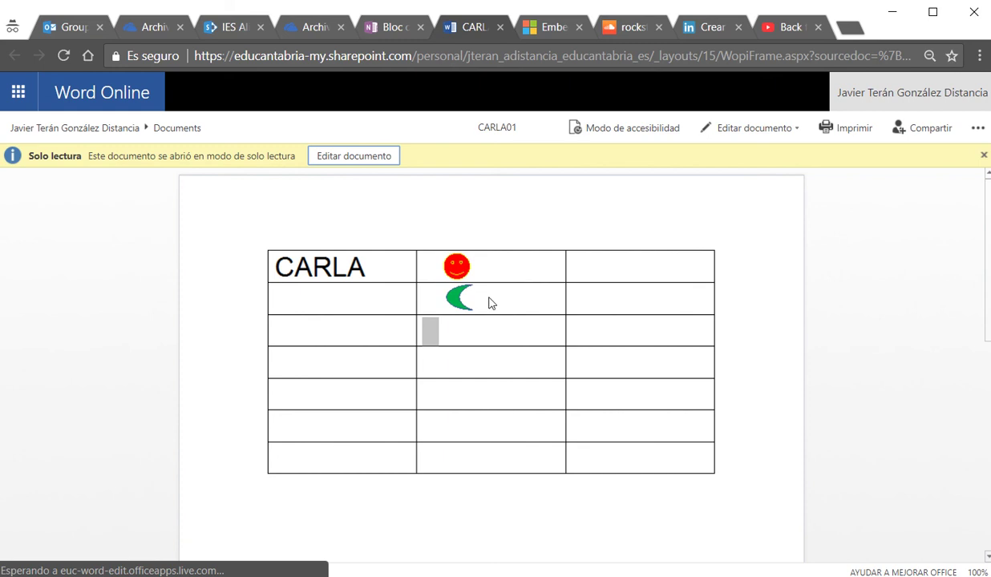
# Step: Review the embeddable sites in the 'Embed content in OneNote' article, close the SoundCloud tab, and return to OneNote
pyautogui.click(520, 29)
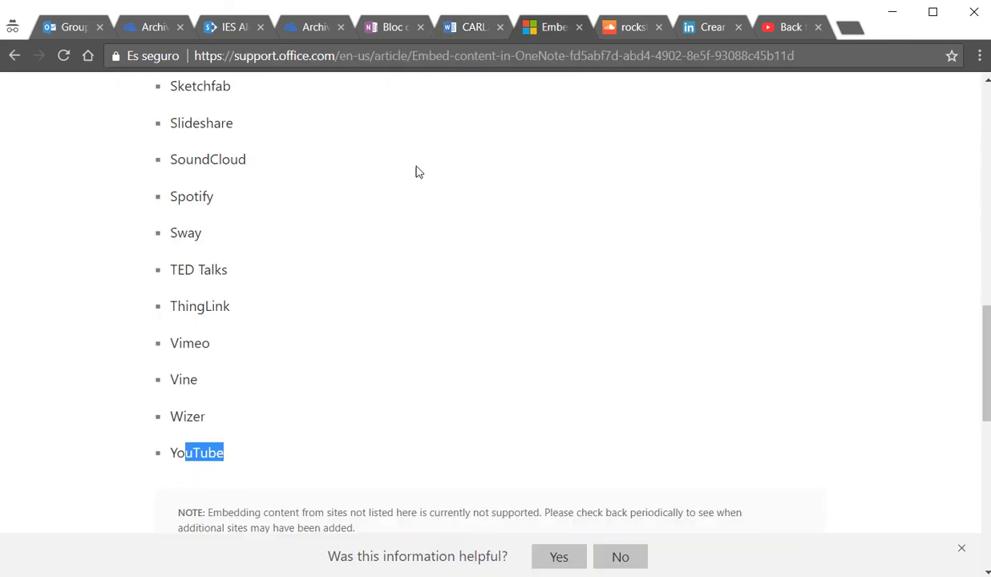
pyautogui.scroll(3, 417, 170)
pyautogui.scroll(10, 388, 265)
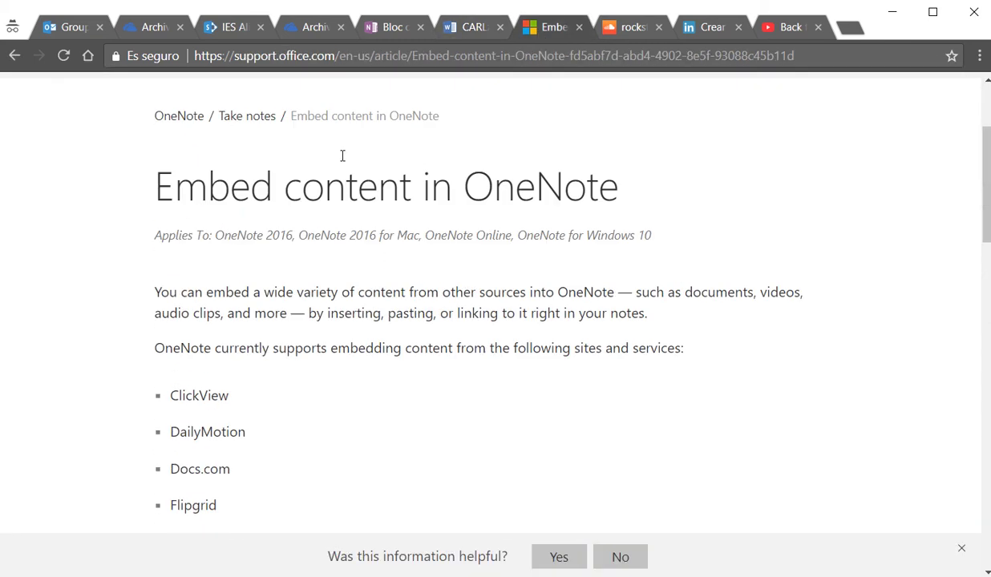
pyautogui.click(640, 38)
pyautogui.click(657, 28)
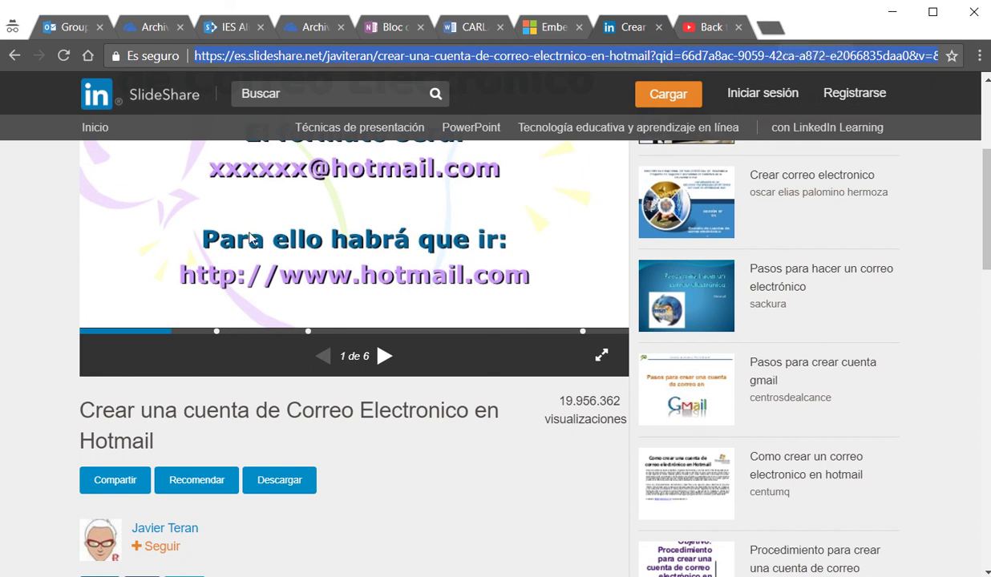
pyautogui.click(424, 27)
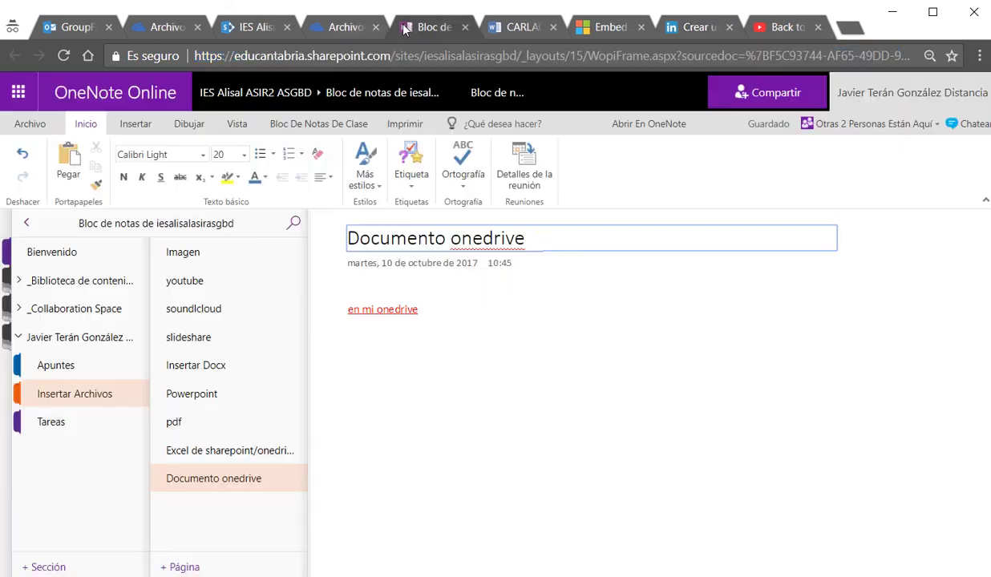
# Step: Copy the Sway link from the Apuntes 'sway' page and add a new page to Insertar Archivos
pyautogui.click(52, 365)
pyautogui.click(184, 312)
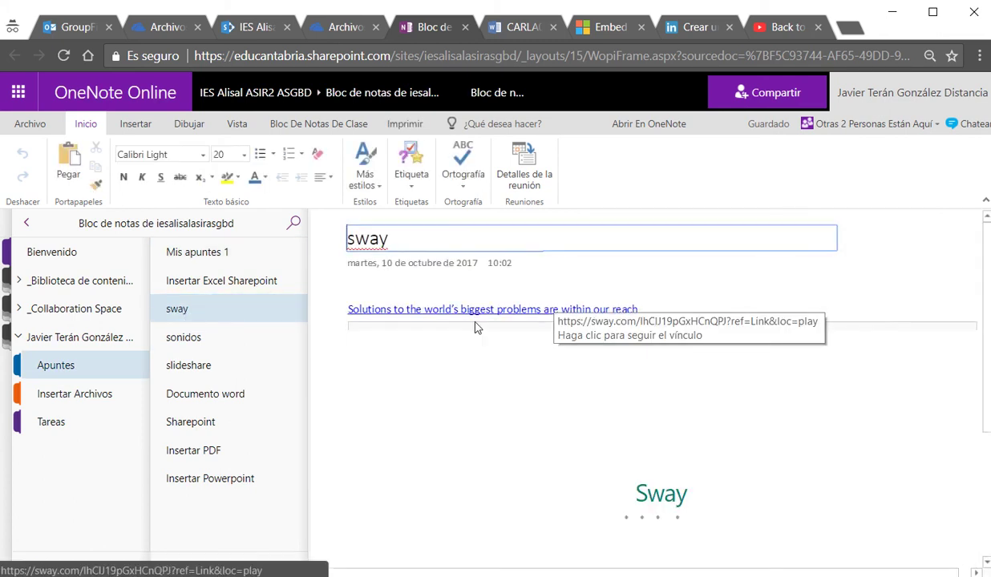
pyautogui.moveTo(665, 317)
pyautogui.mouseDown()
pyautogui.moveTo(400, 320)
pyautogui.moveTo(347, 309)
pyautogui.mouseUp()
pyautogui.hotkey('ctrl', 'c')
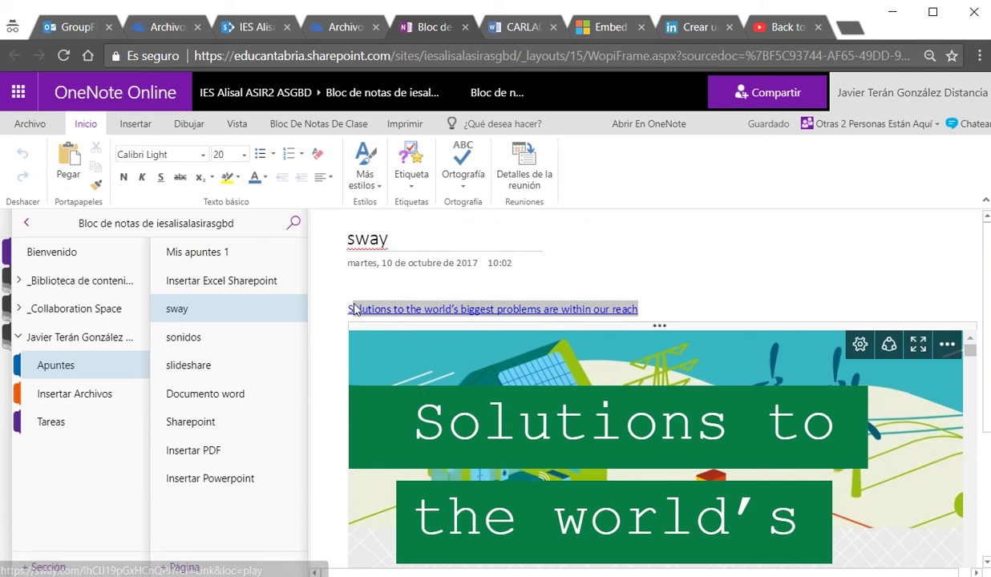
pyautogui.click(90, 393)
pyautogui.click(181, 567)
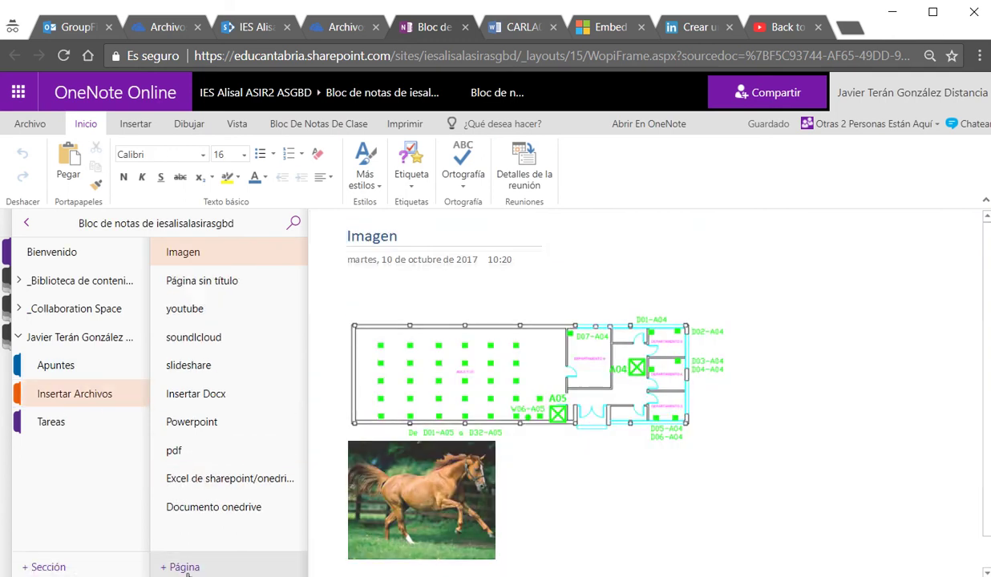
# Step: Paste the copied Sway link onto the empty page and open the Sway presentation from it
pyautogui.click(393, 309)
pyautogui.hotkey('ctrl', 'v')
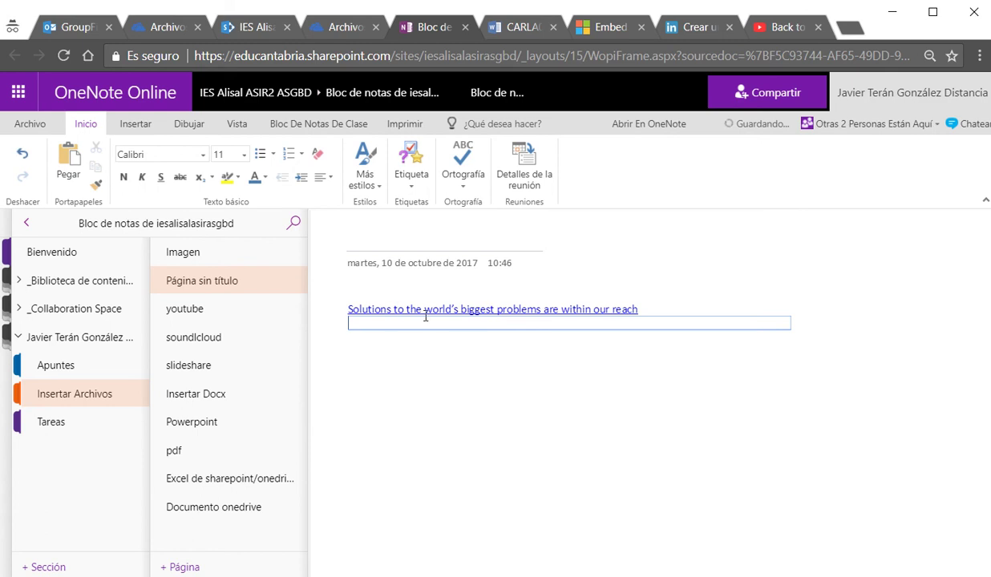
pyautogui.press('Return')
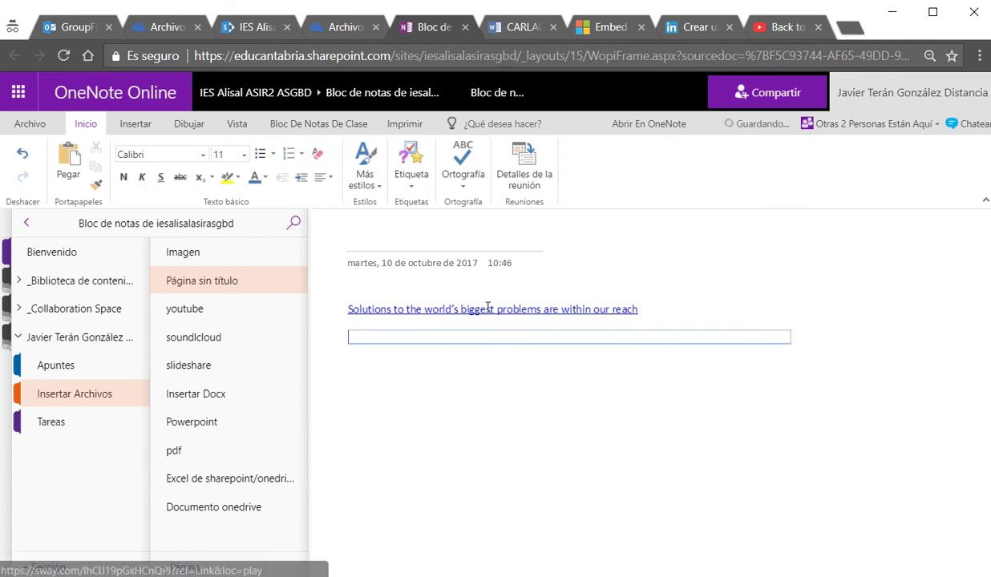
pyautogui.click(641, 310)
pyautogui.press('Return')
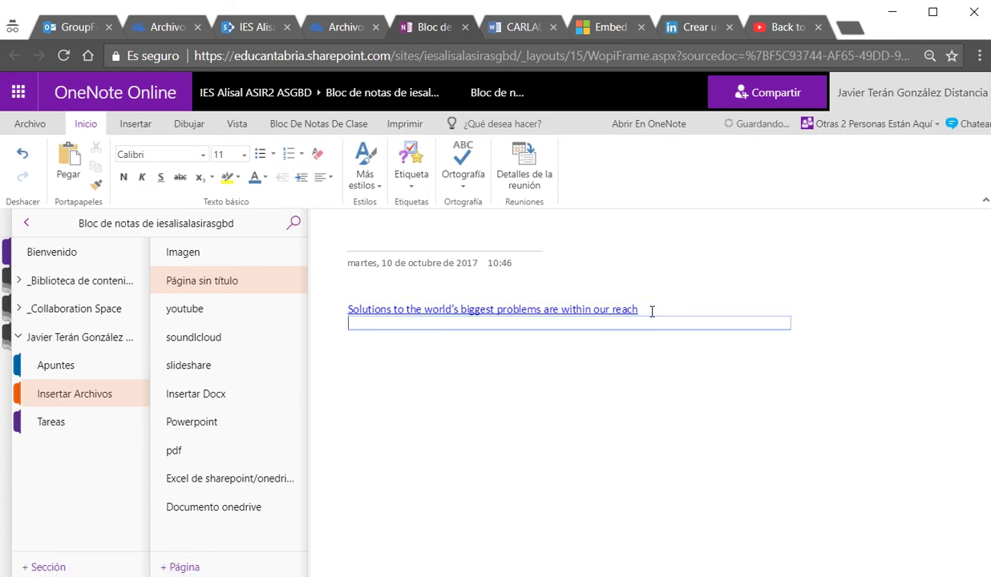
pyautogui.click(635, 310)
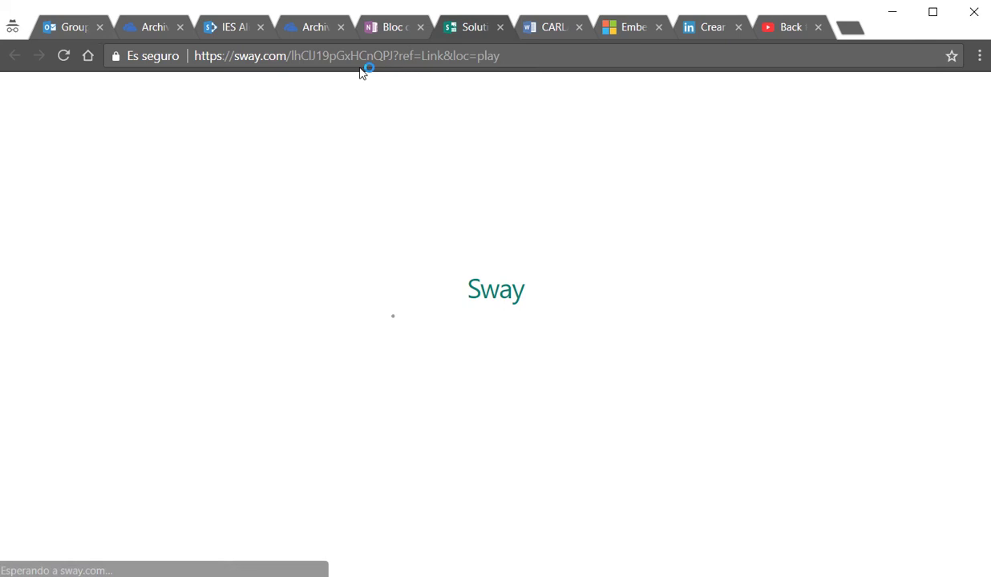
# Step: Replace the link text with the Sway web address so the presentation embeds on the page
pyautogui.click(224, 57)
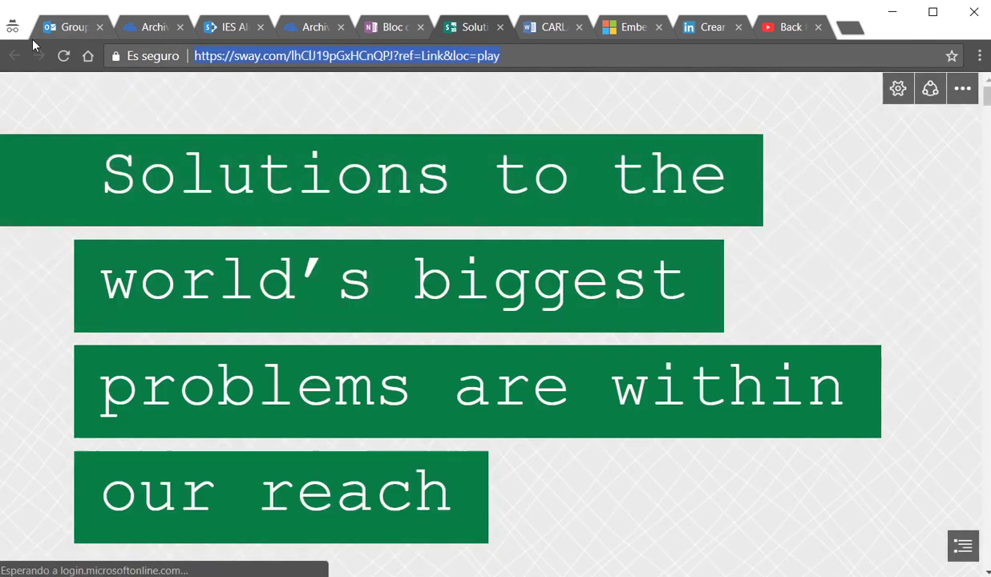
pyautogui.click(404, 24)
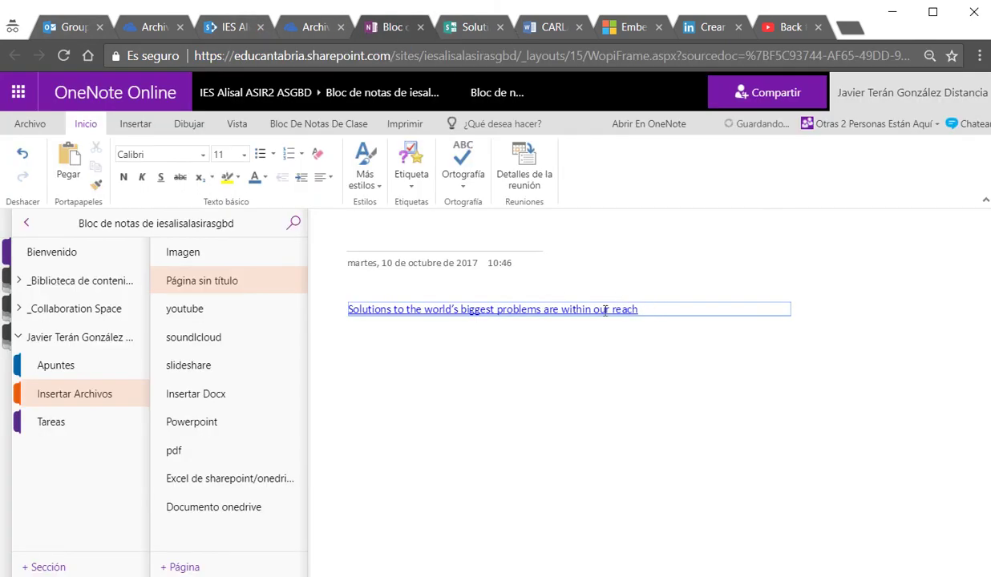
pyautogui.click(649, 309)
pyautogui.tripleClick(651, 309)
pyautogui.write('https://sway.com/lhClJ19pGxHCnQPJ?ref=Link&loc=play')
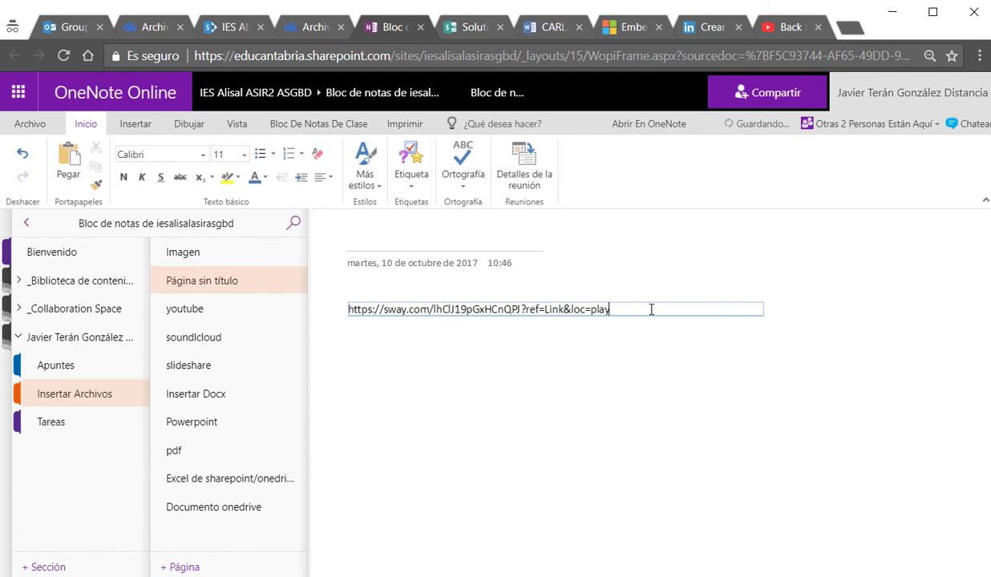
pyautogui.press('Return')
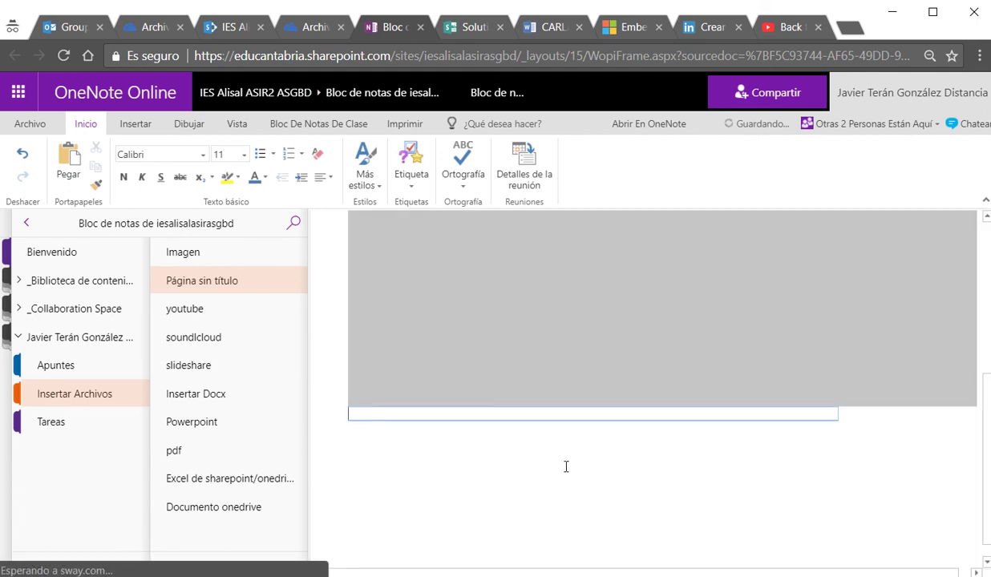
# Step: Title the new page 'sway' and go to the Excel de sharepoint/onedrive page
pyautogui.click(430, 247)
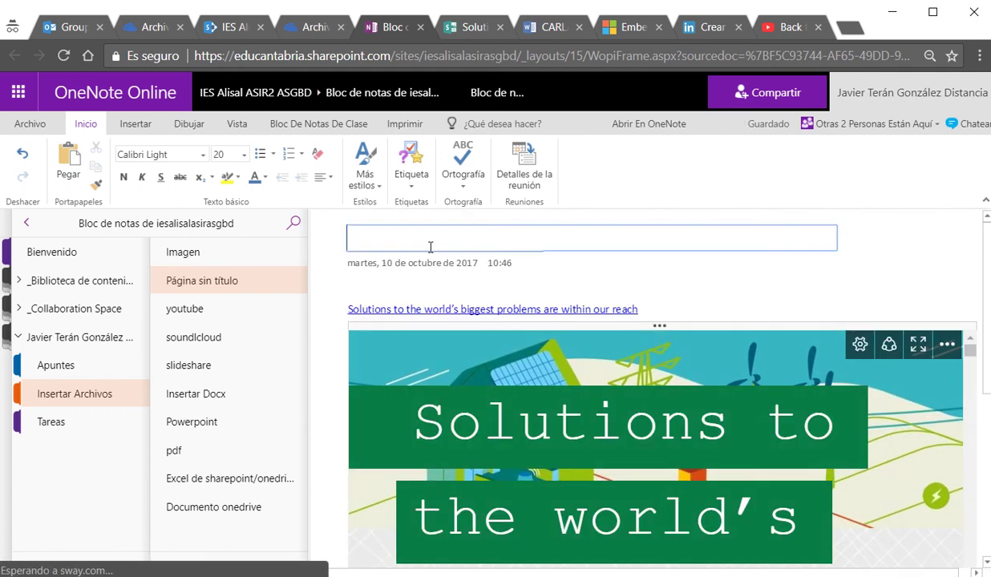
pyautogui.write('sway')
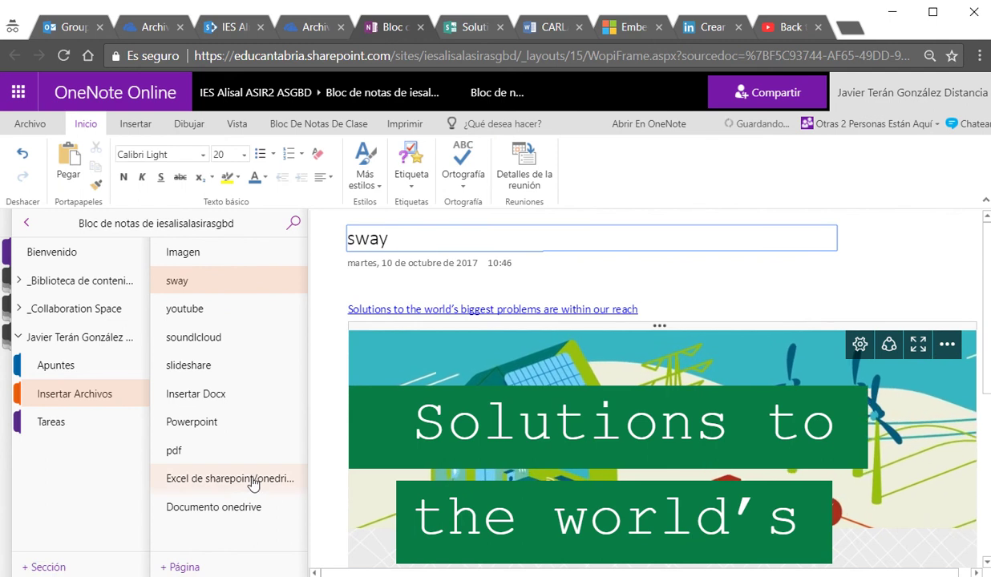
pyautogui.click(247, 483)
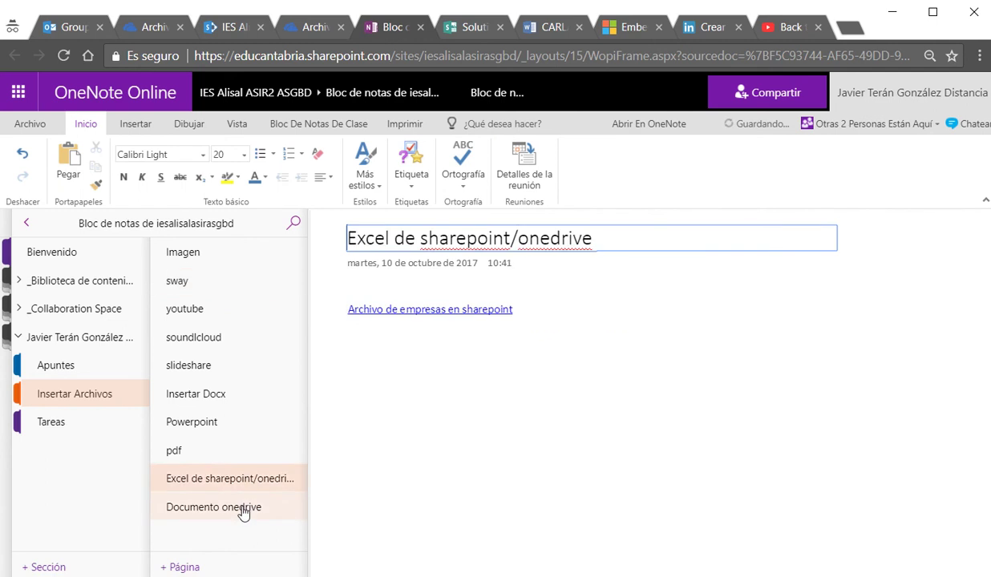
# Step: Open the Documento onedrive page, then switch to the CARLA01 document in Word Online
pyautogui.click(243, 511)
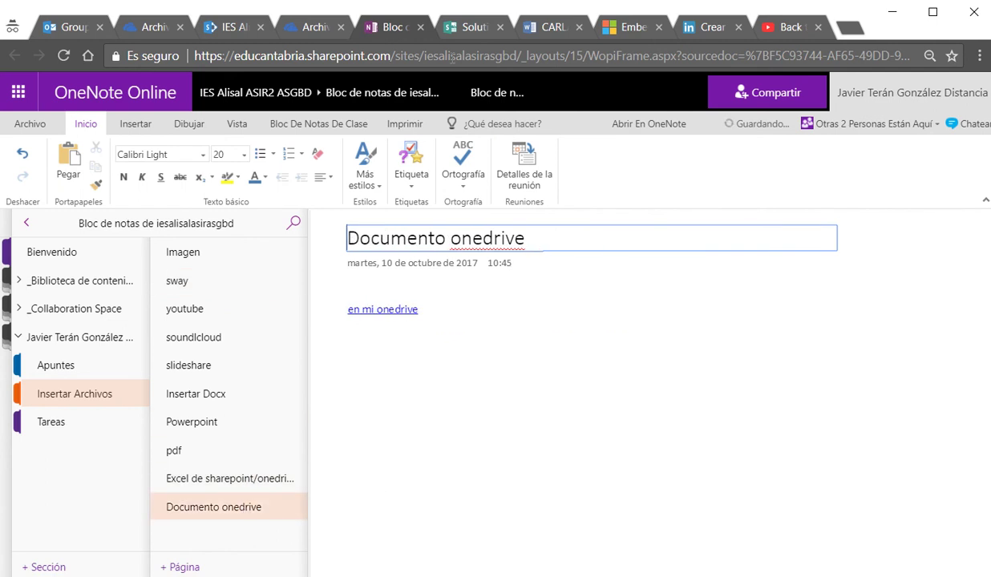
pyautogui.click(546, 27)
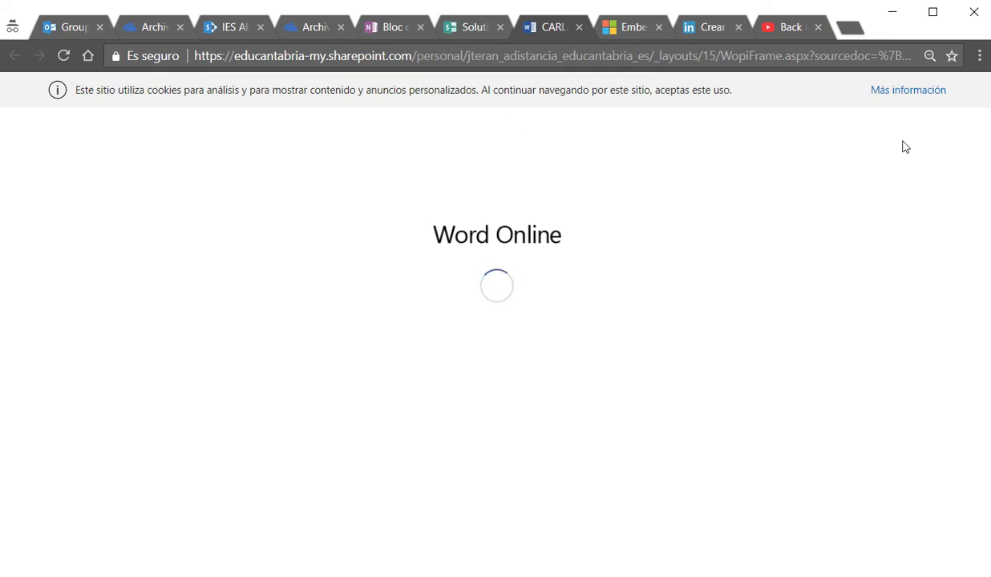